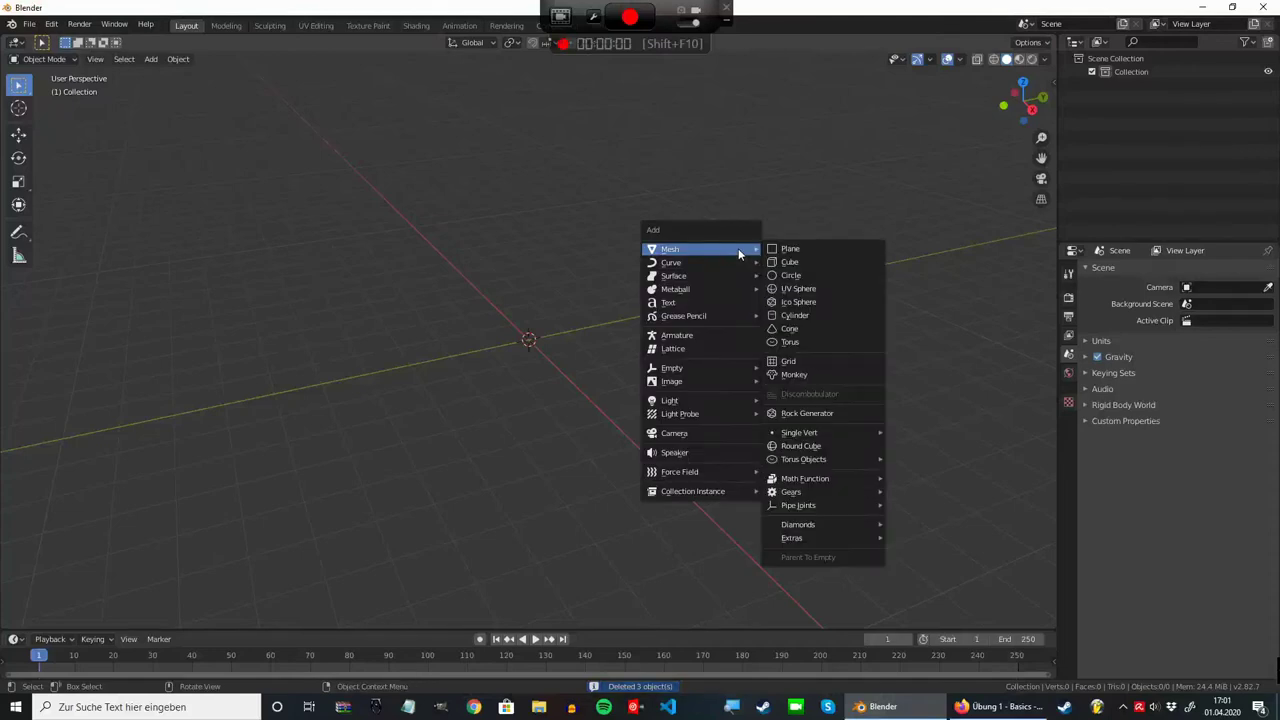
# Step: Add a cube and scale it to a 4 × 0.4 × 0.4 beam
pyautogui.click(815, 261)
pyautogui.write('sx4')
pyautogui.press('Return')
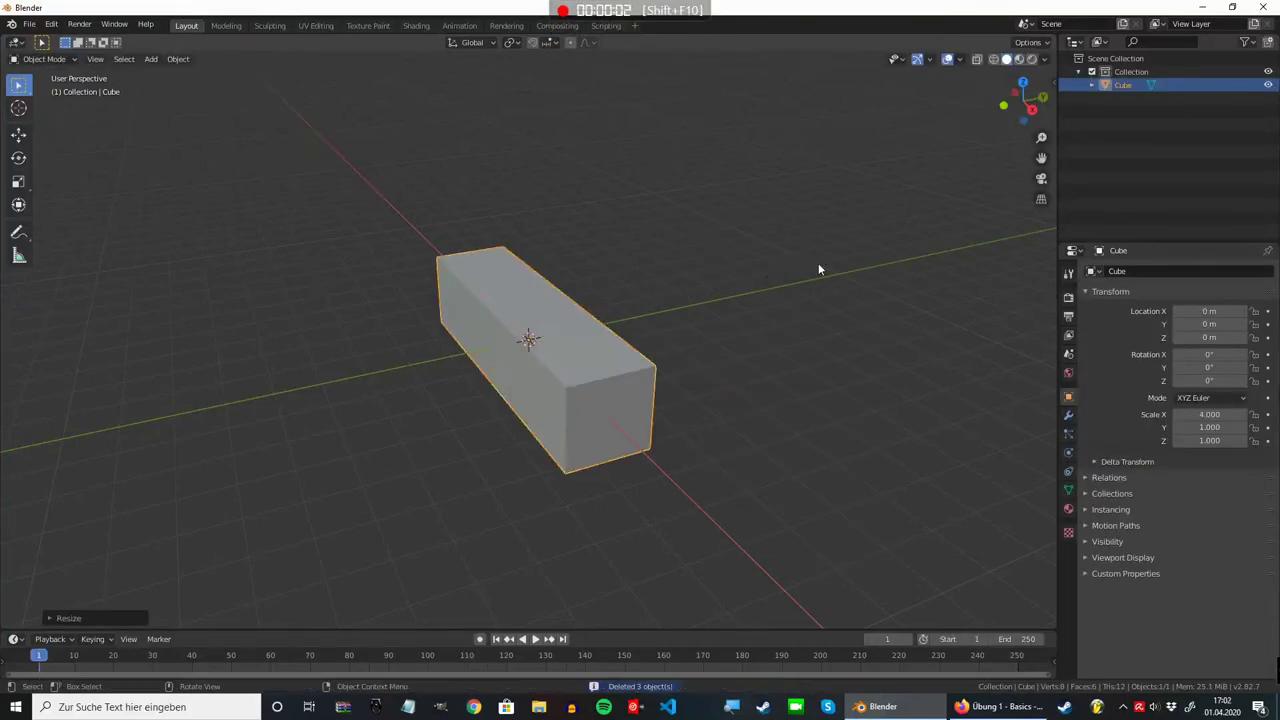
pyautogui.write('sy')
pyautogui.write('0.4')
pyautogui.press('Return')
pyautogui.write('sz')
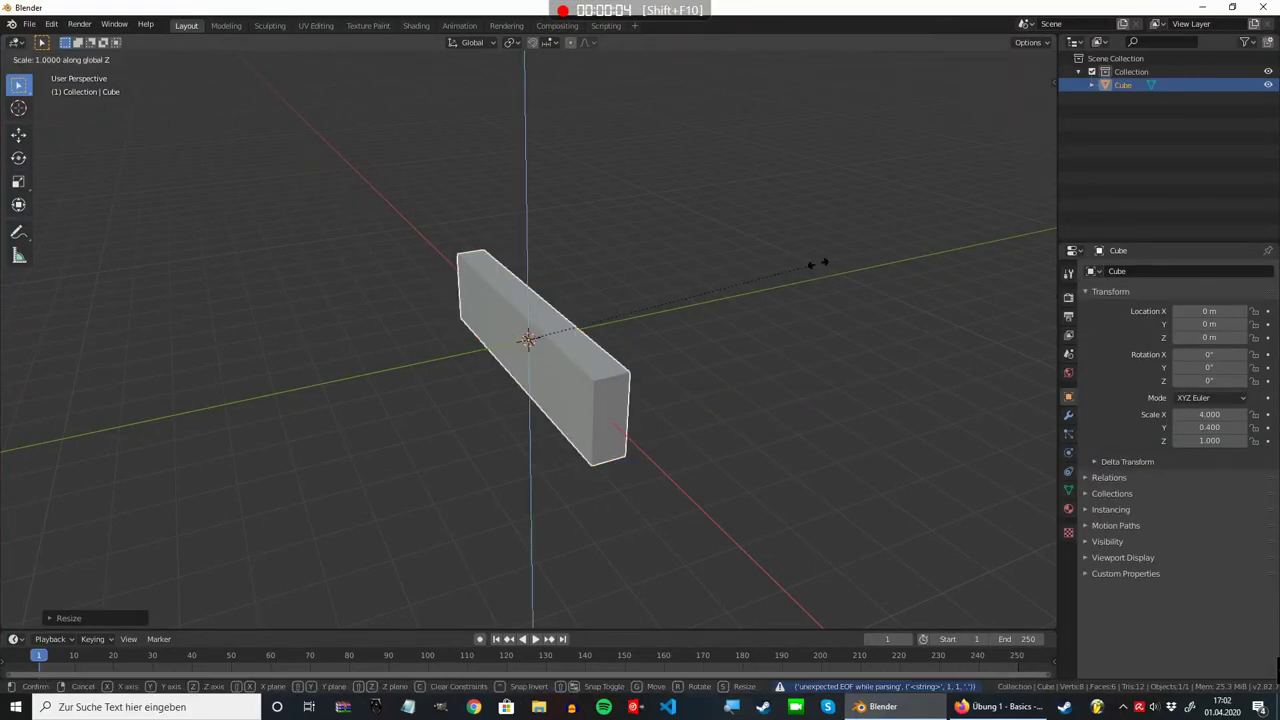
pyautogui.write('.4')
pyautogui.press('Return')
# Step: Move the beam to Y 3 m and place a duplicate at Y -3 m
pyautogui.write('gy')
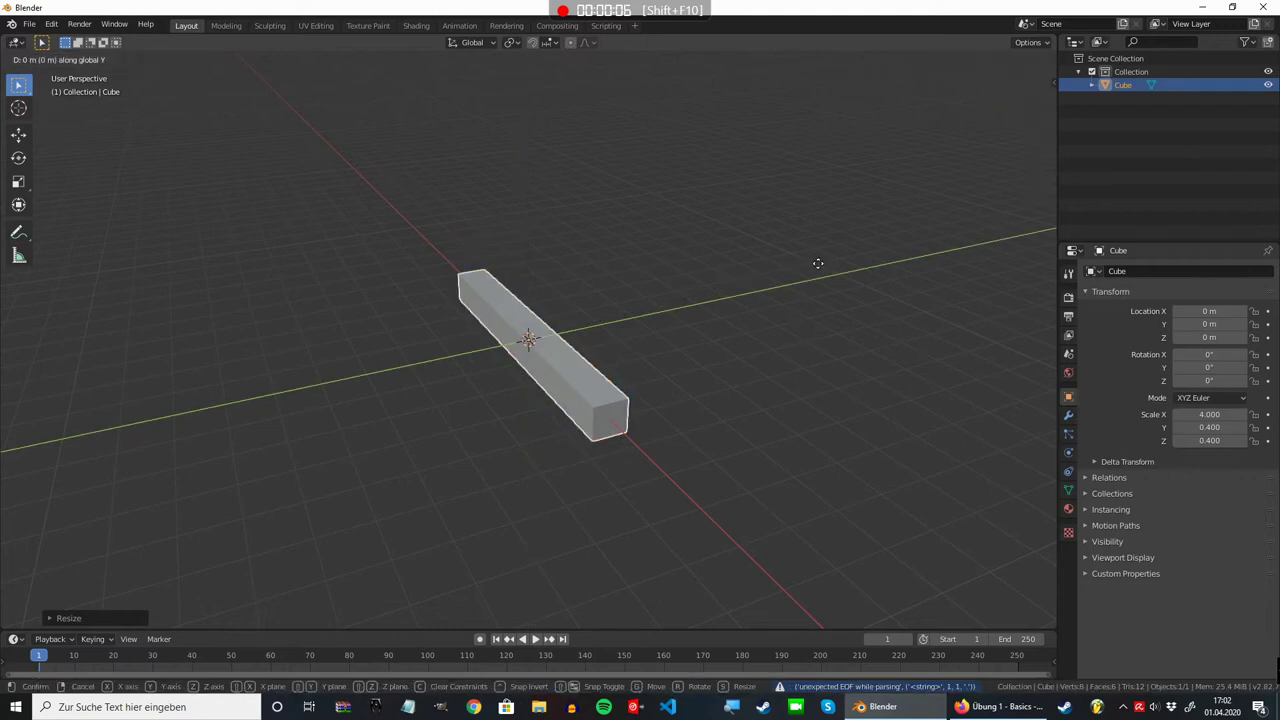
pyautogui.write('3')
pyautogui.press('Return')
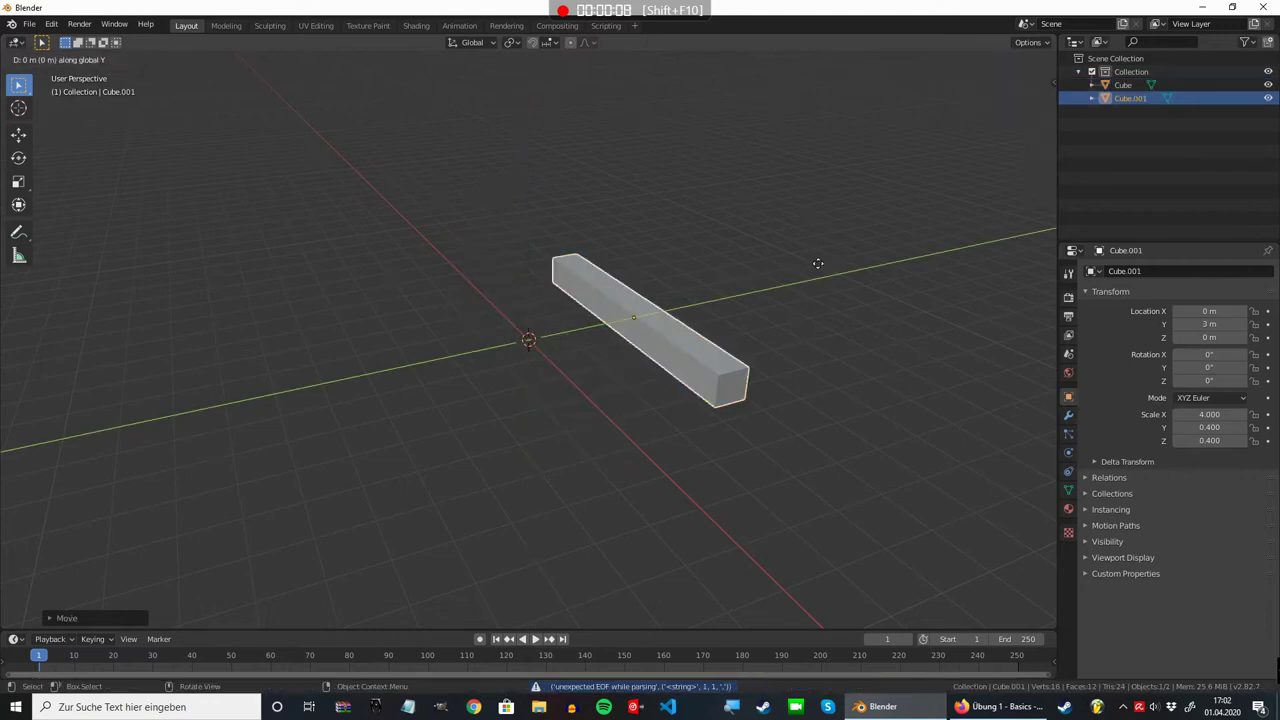
pyautogui.write('-6')
pyautogui.press('Return')
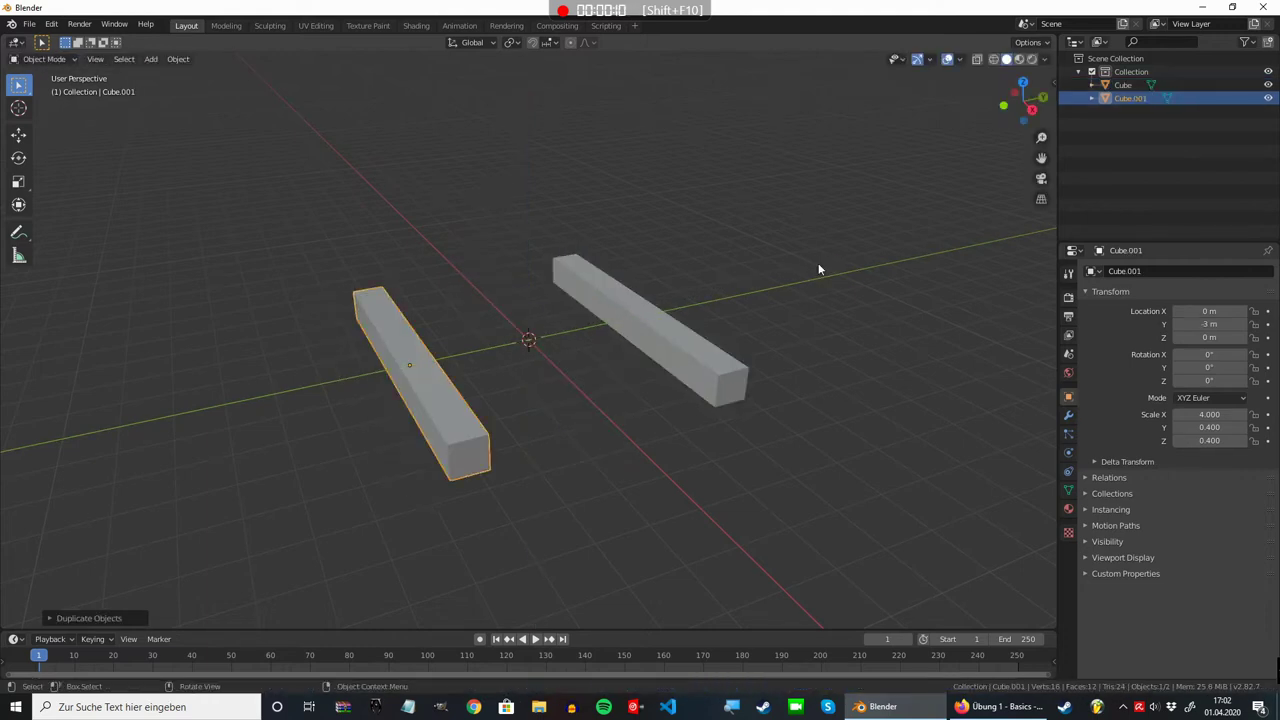
# Step: Duplicate both beams and rotate the copies 90° about Z to close the square
pyautogui.keyDown('shift'); pyautogui.click(698, 348); pyautogui.keyUp('shift')
pyautogui.hotkey('shift', 'd')
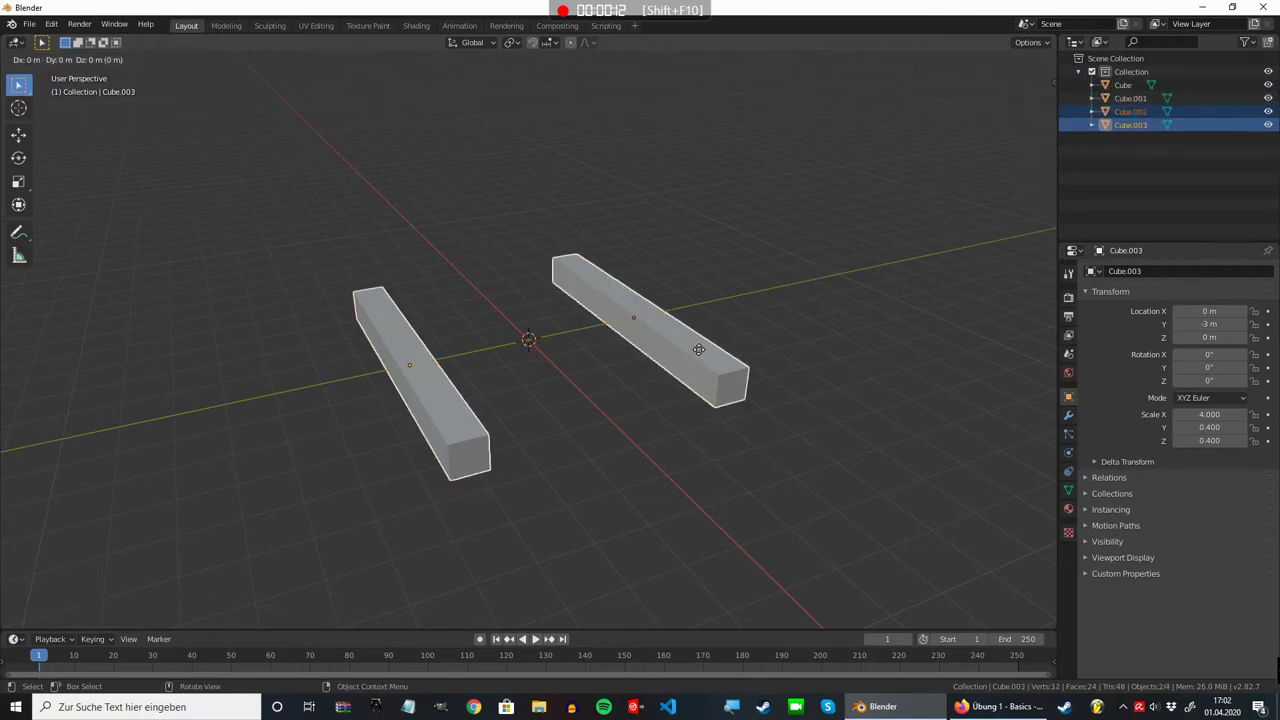
pyautogui.write('rz90')
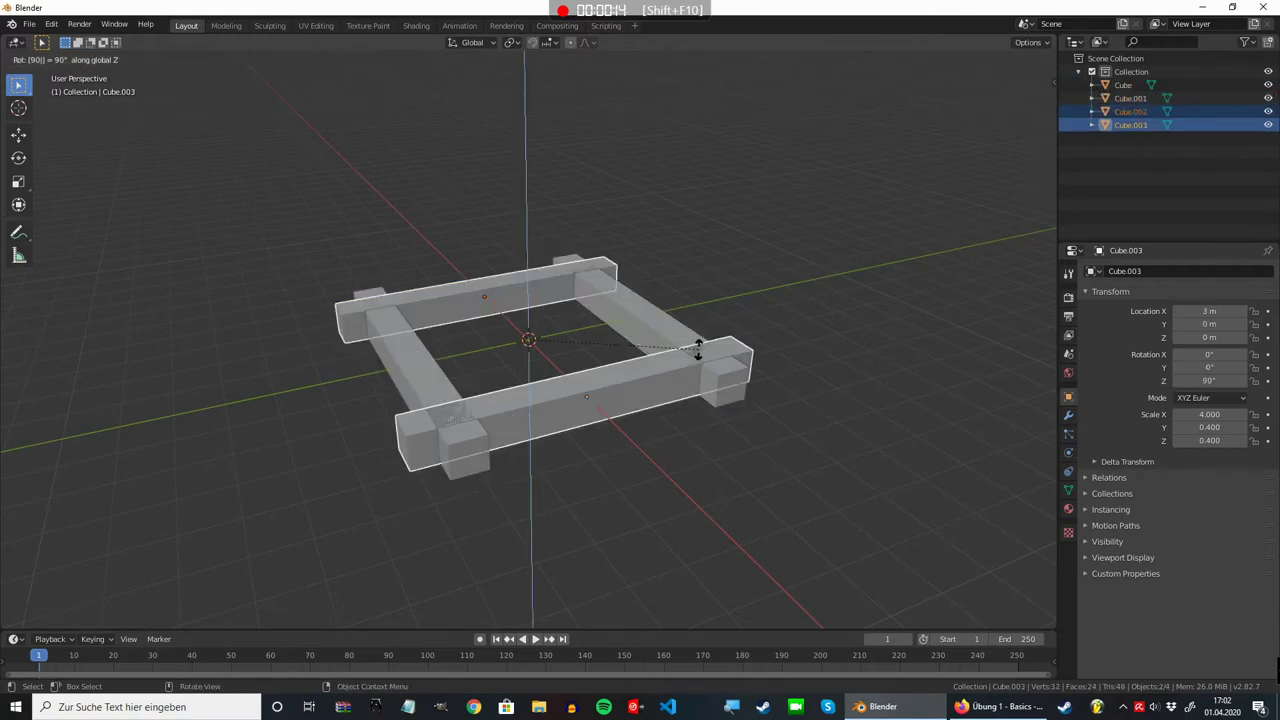
pyautogui.press('Return')
# Step: Place the 3D cursor at X 3.4 m, Z 0.4 m in the sidebar's View settings
pyautogui.press('n')
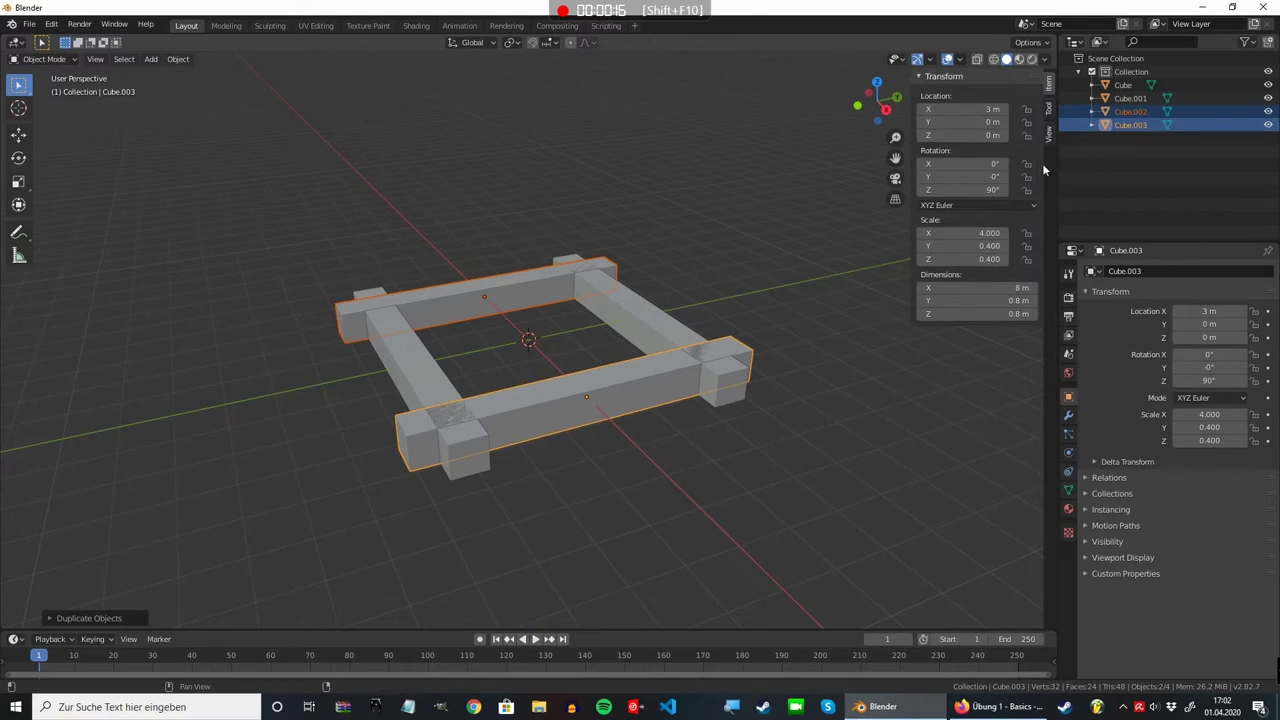
pyautogui.click(1047, 132)
pyautogui.click(1018, 319)
pyautogui.write('.4')
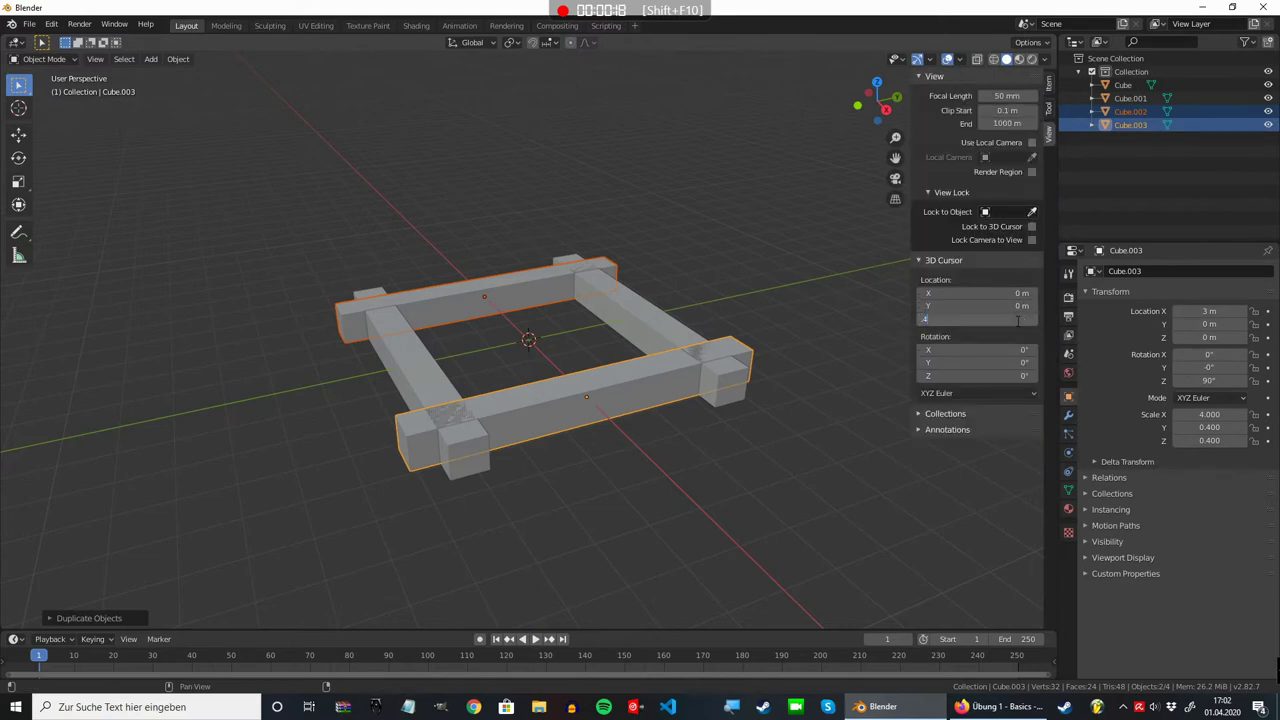
pyautogui.press('Return')
pyautogui.click(1008, 292)
pyautogui.write('3.4')
pyautogui.press('Return')
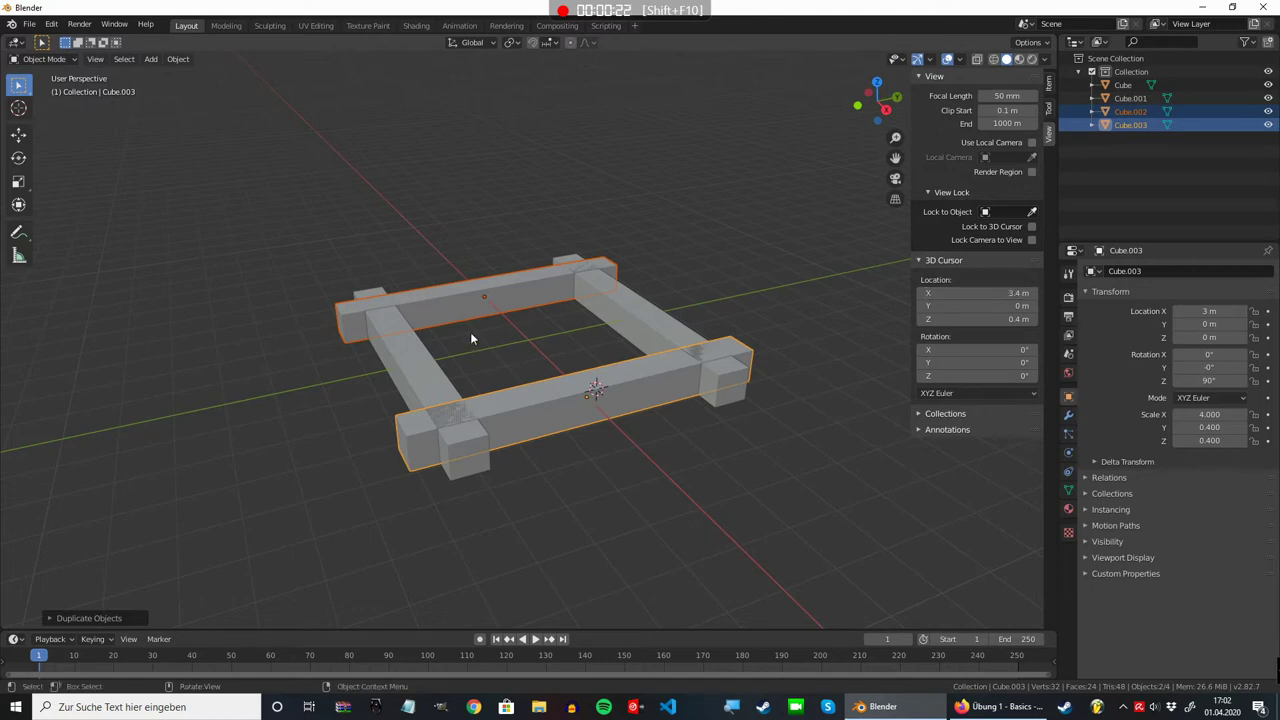
# Step: Pivot around the 3D cursor and duplicate the left side beam tilted 45° about Y
pyautogui.click(510, 42)
pyautogui.click(540, 74)
pyautogui.click(436, 365)
pyautogui.hotkey('shift', 'd')
pyautogui.press('r')
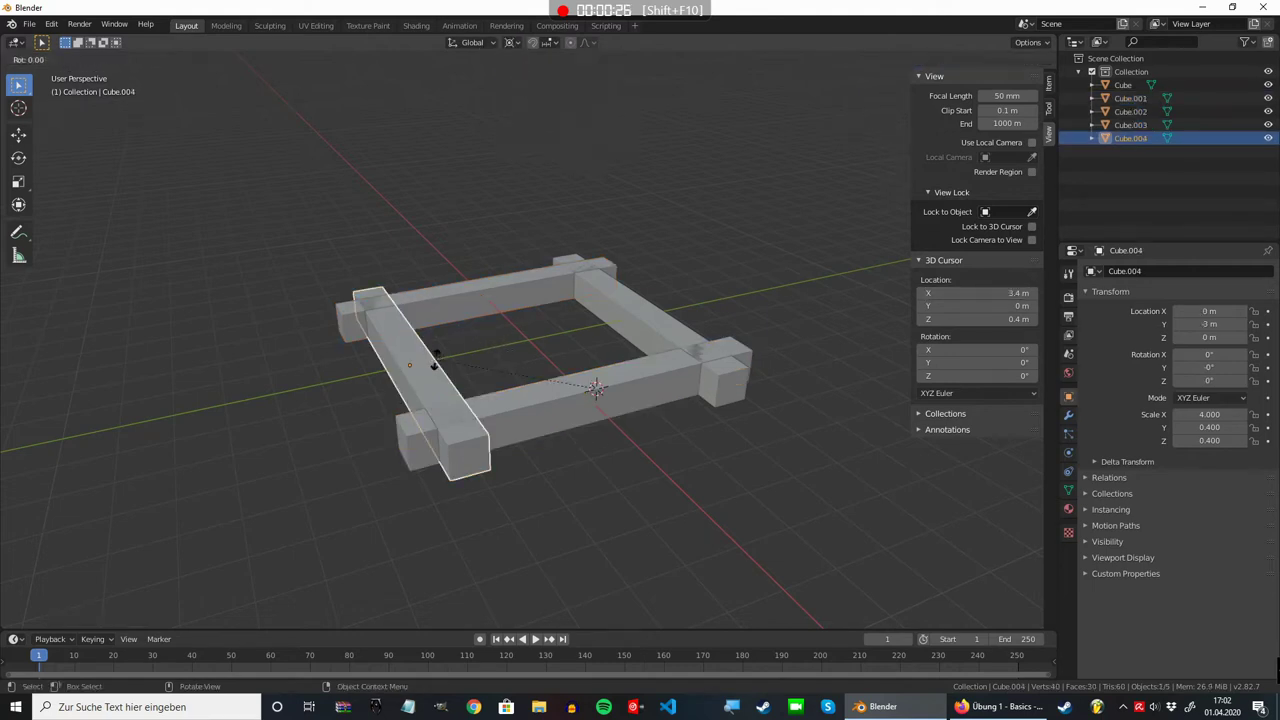
pyautogui.write('xy')
pyautogui.write('45')
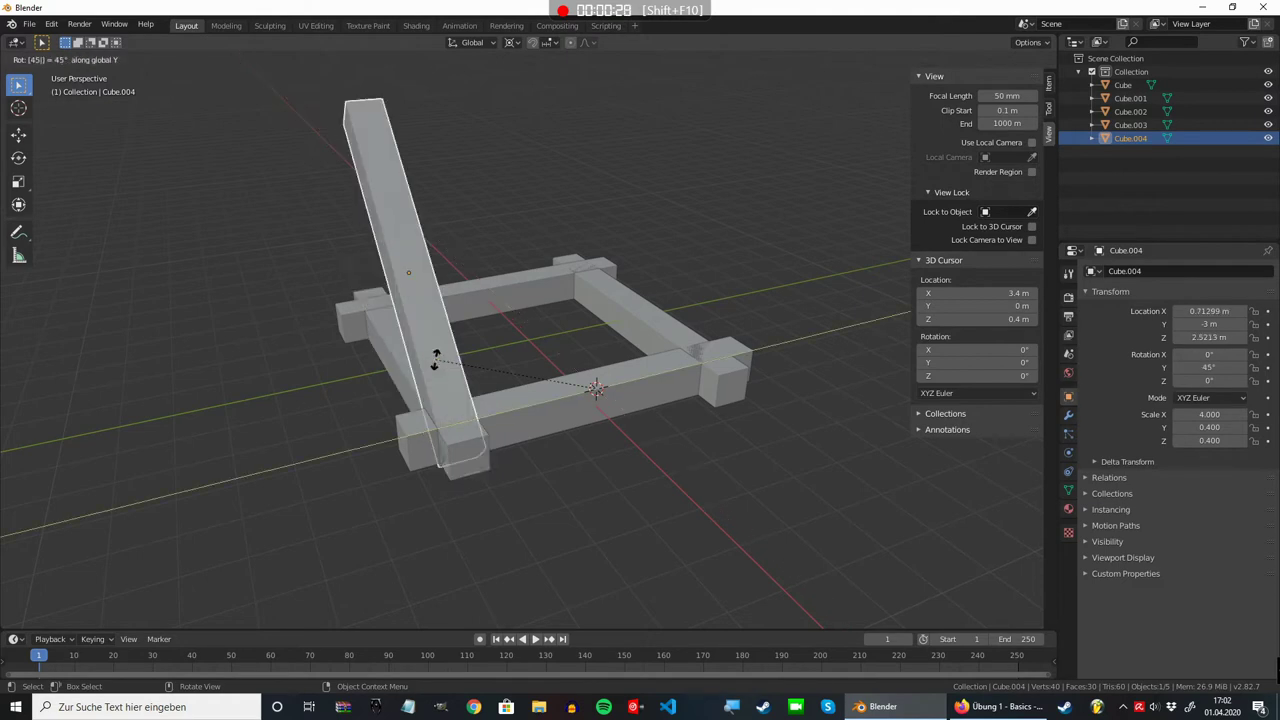
pyautogui.press('Return')
# Step: In Local orientation and front view, slide the tilted beam -0.6 m and scale it 0.7 along X
pyautogui.click(466, 45)
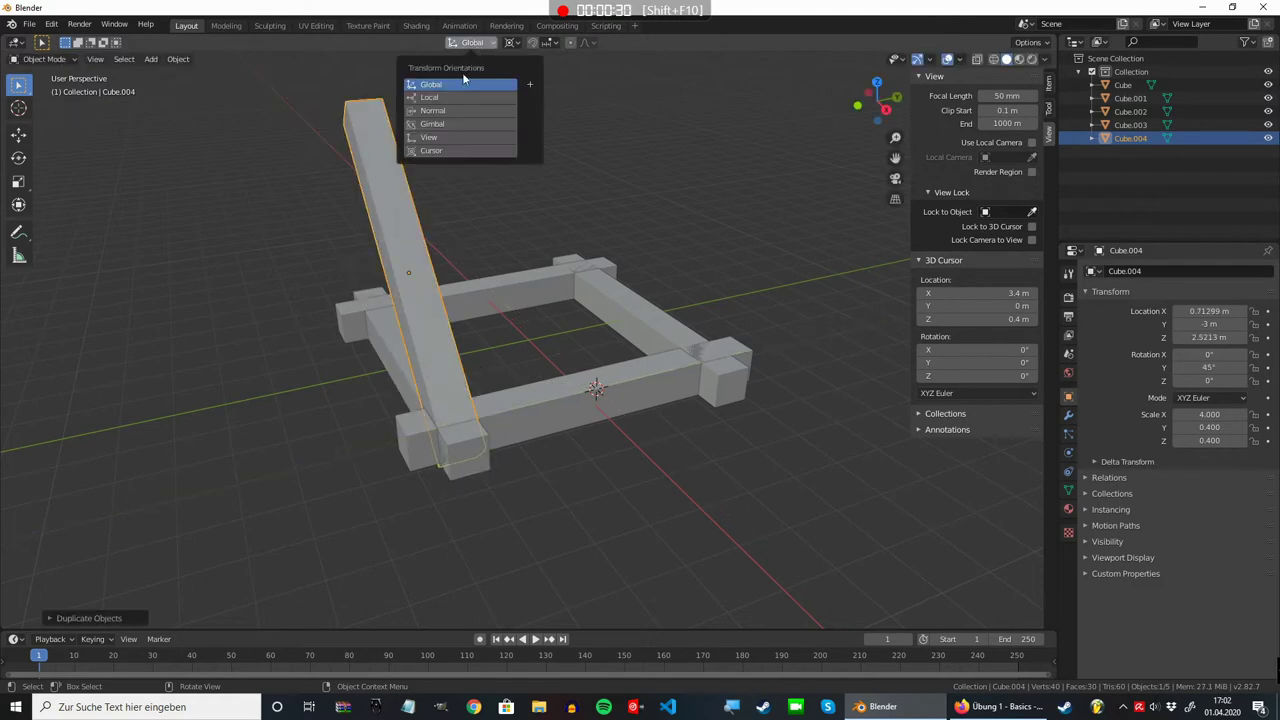
pyautogui.click(448, 98)
pyautogui.press('KP_1')
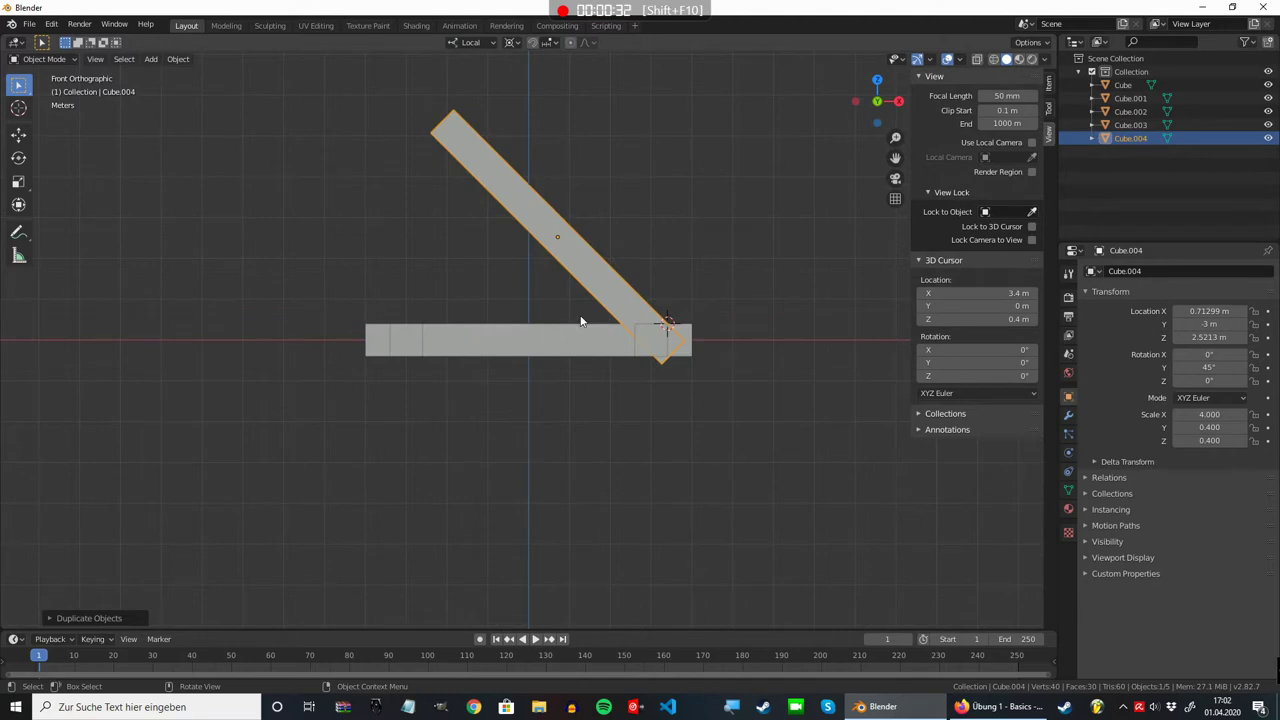
pyautogui.write('gx-0.6')
pyautogui.press('Return')
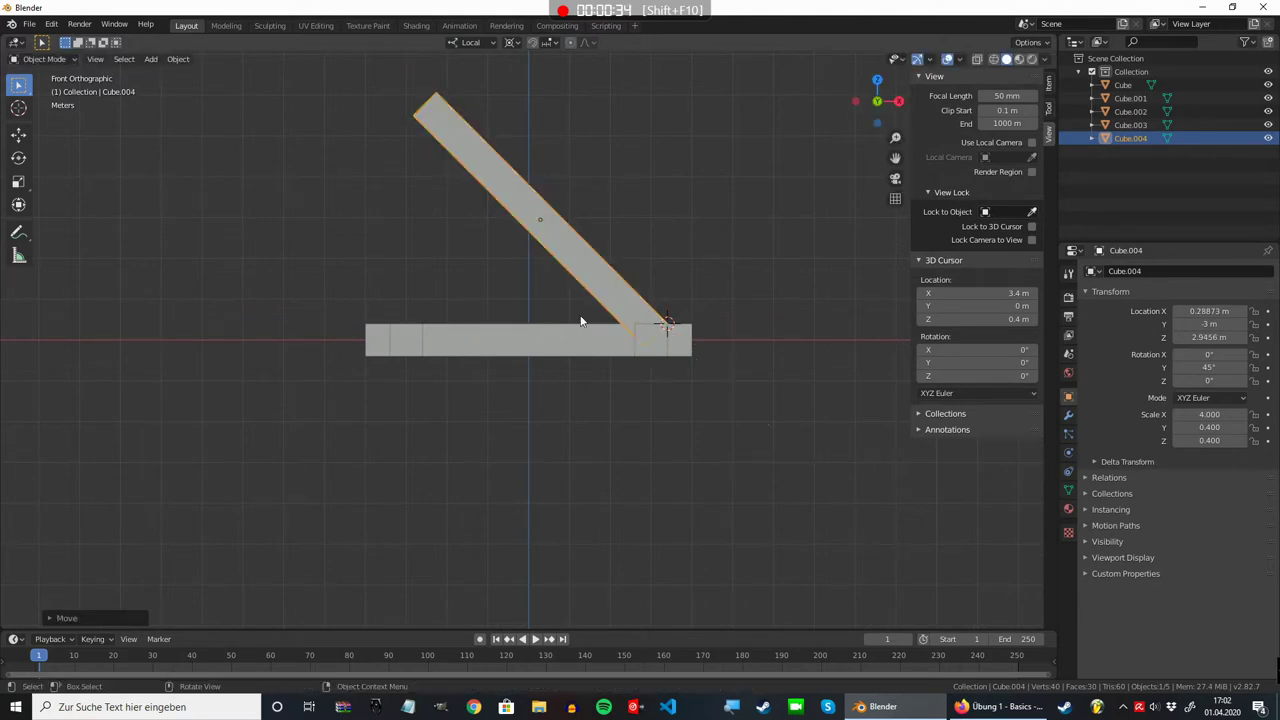
pyautogui.press('s')
pyautogui.write('x')
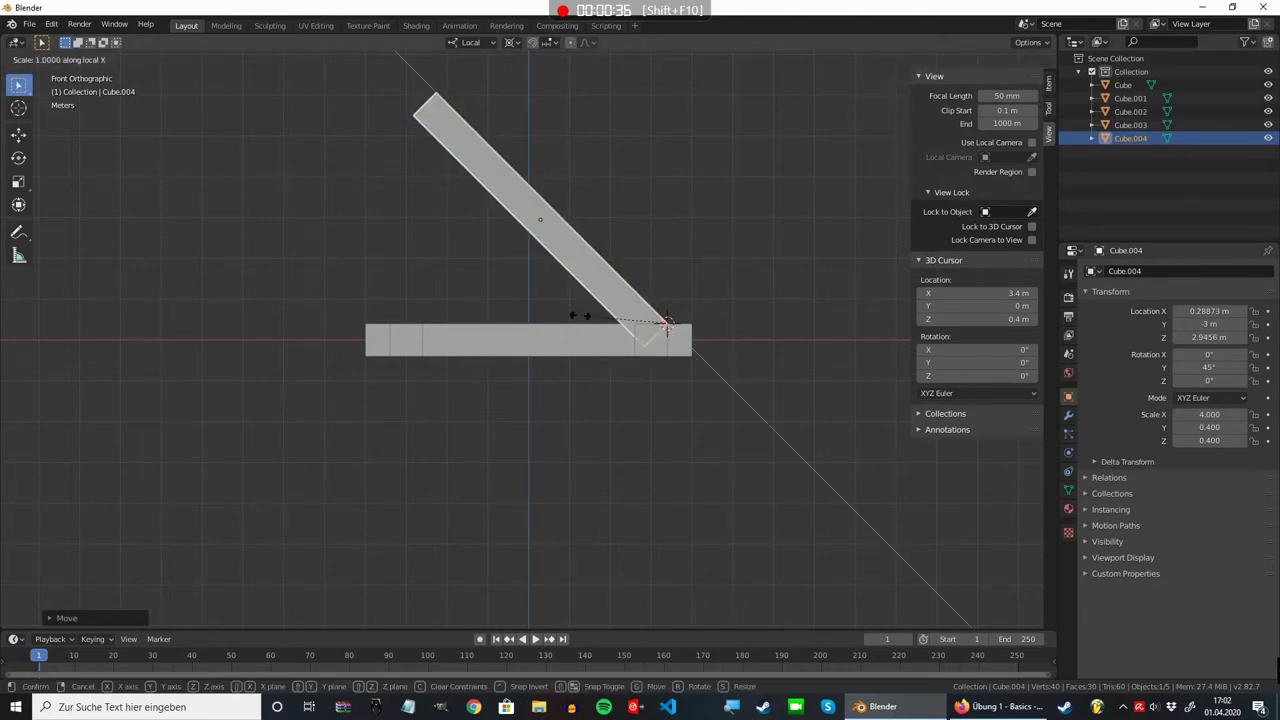
pyautogui.write('0.7')
pyautogui.press('Return')
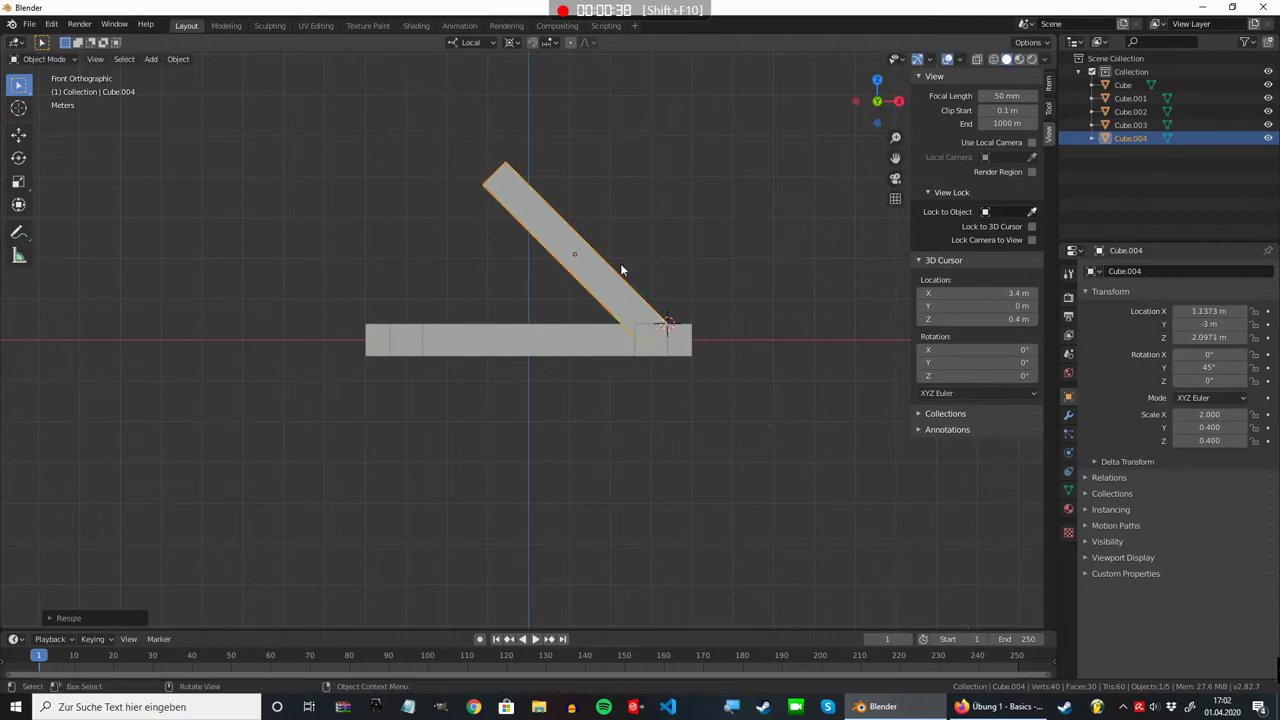
# Step: Duplicate the shortened beam and rotate the copy 90° about local Y into an X brace
pyautogui.click(510, 42)
pyautogui.click(535, 100)
pyautogui.hotkey('shift', 'd')
pyautogui.press('x')
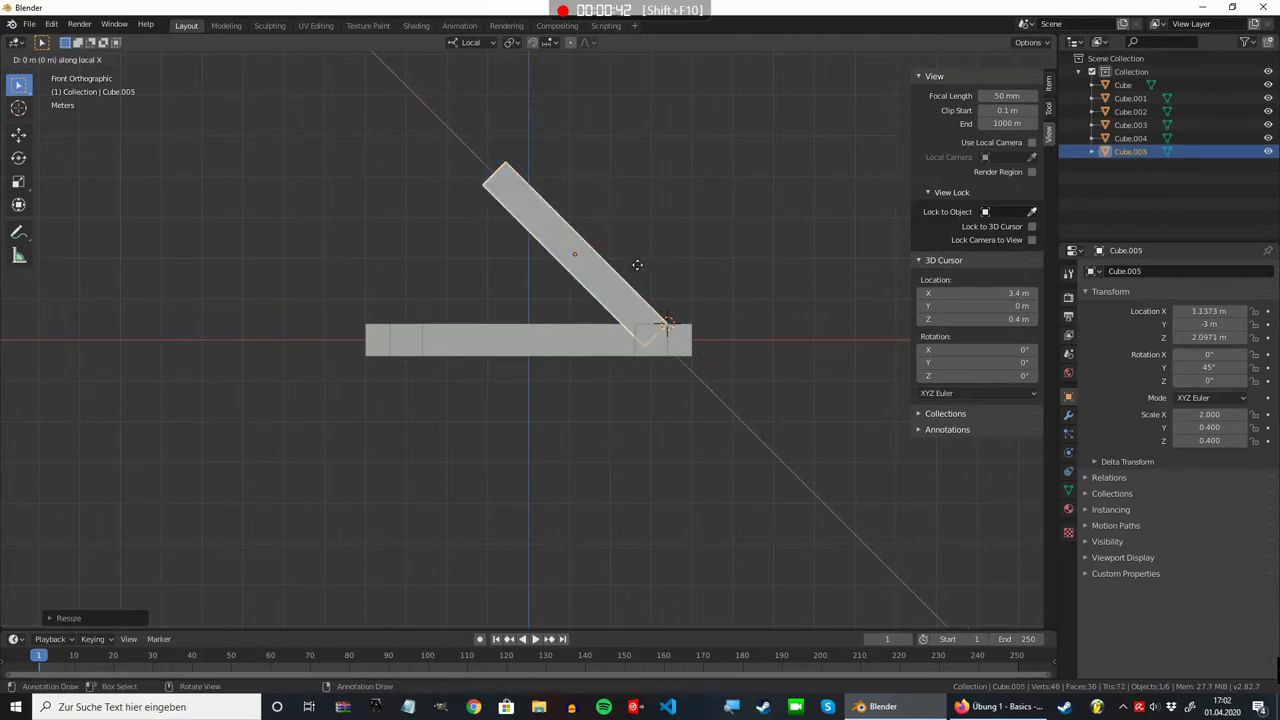
pyautogui.press('y')
pyautogui.write('r')
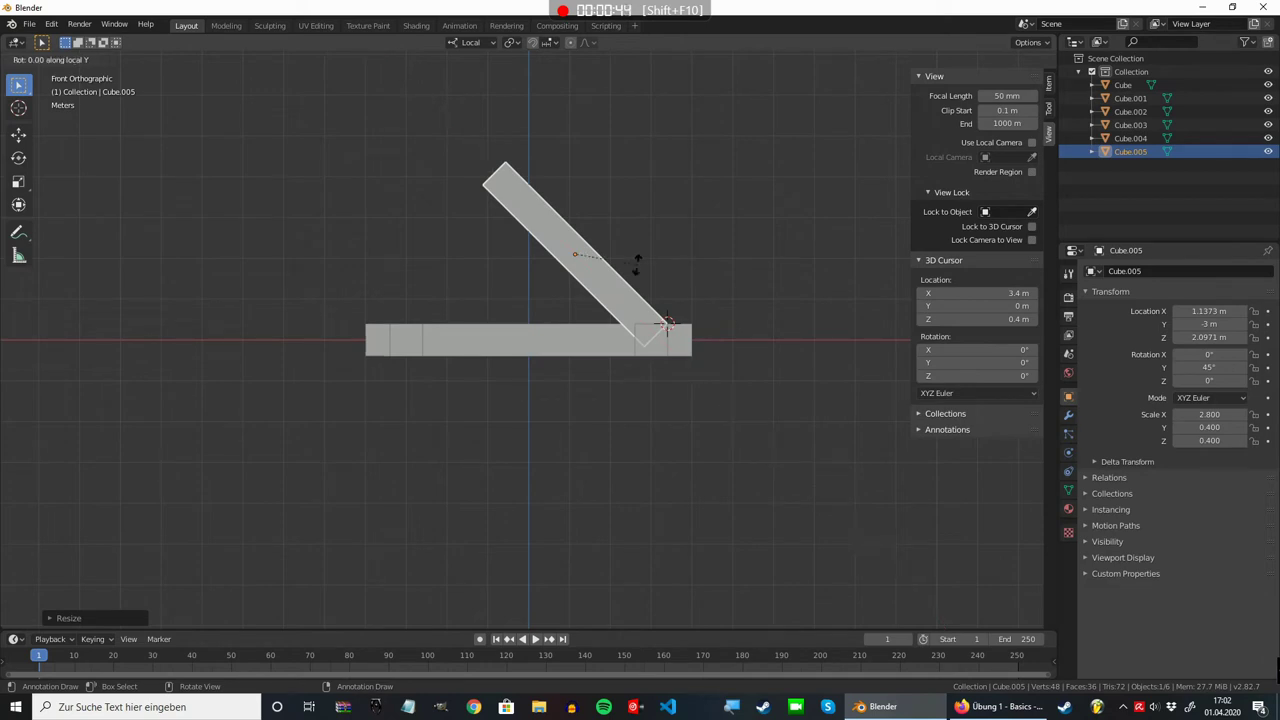
pyautogui.write('90')
pyautogui.press('Return')
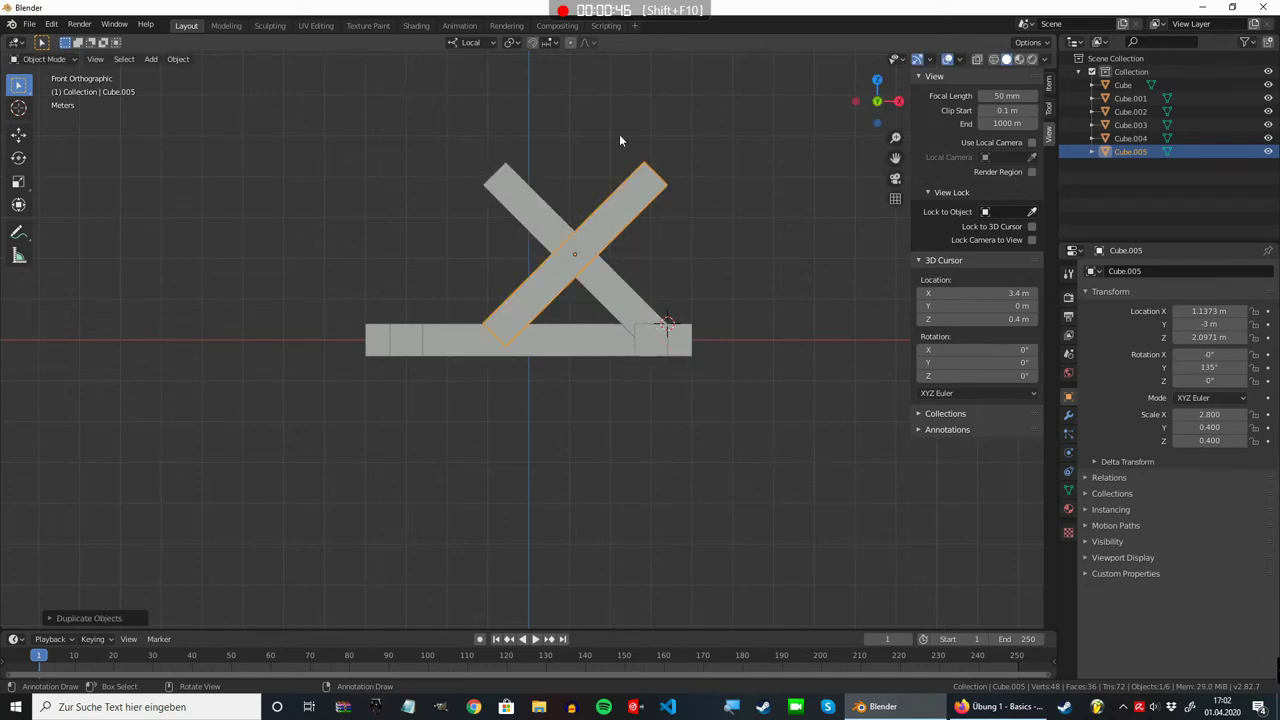
pyautogui.click(470, 42)
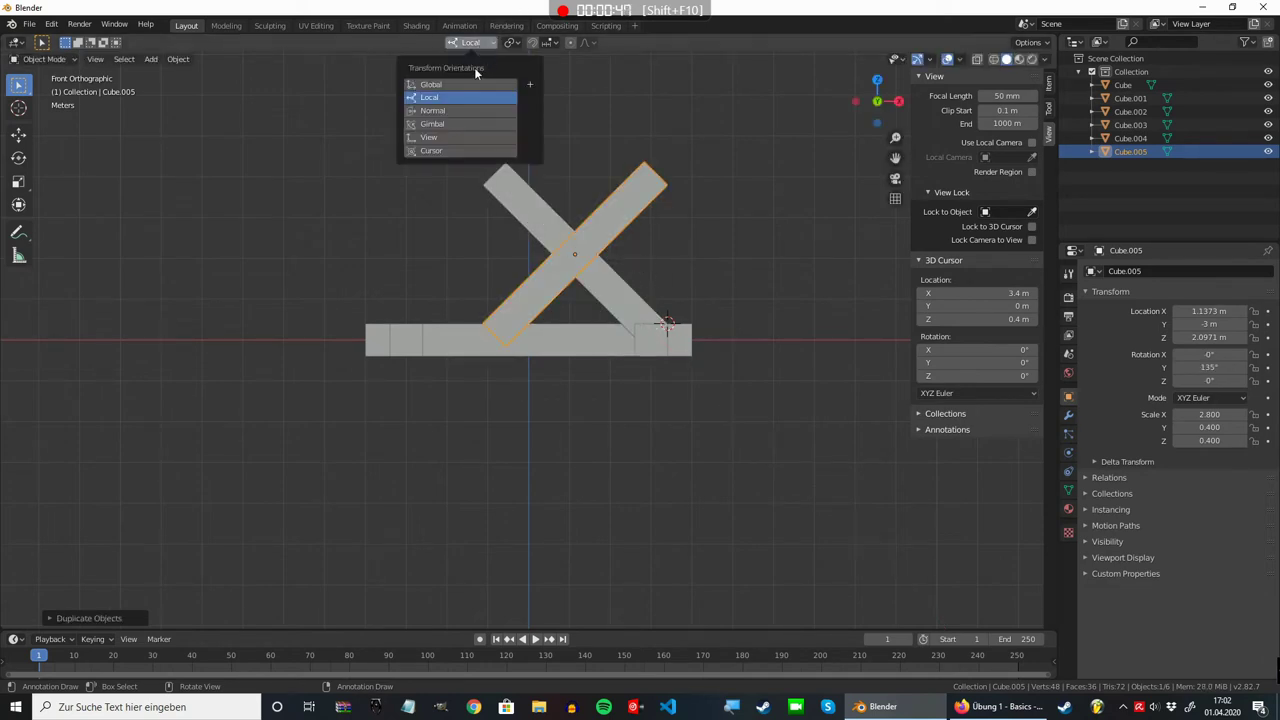
pyautogui.click(549, 42)
# Step: Set snapping to Face and reposition the crossing beam along X
pyautogui.click(531, 120)
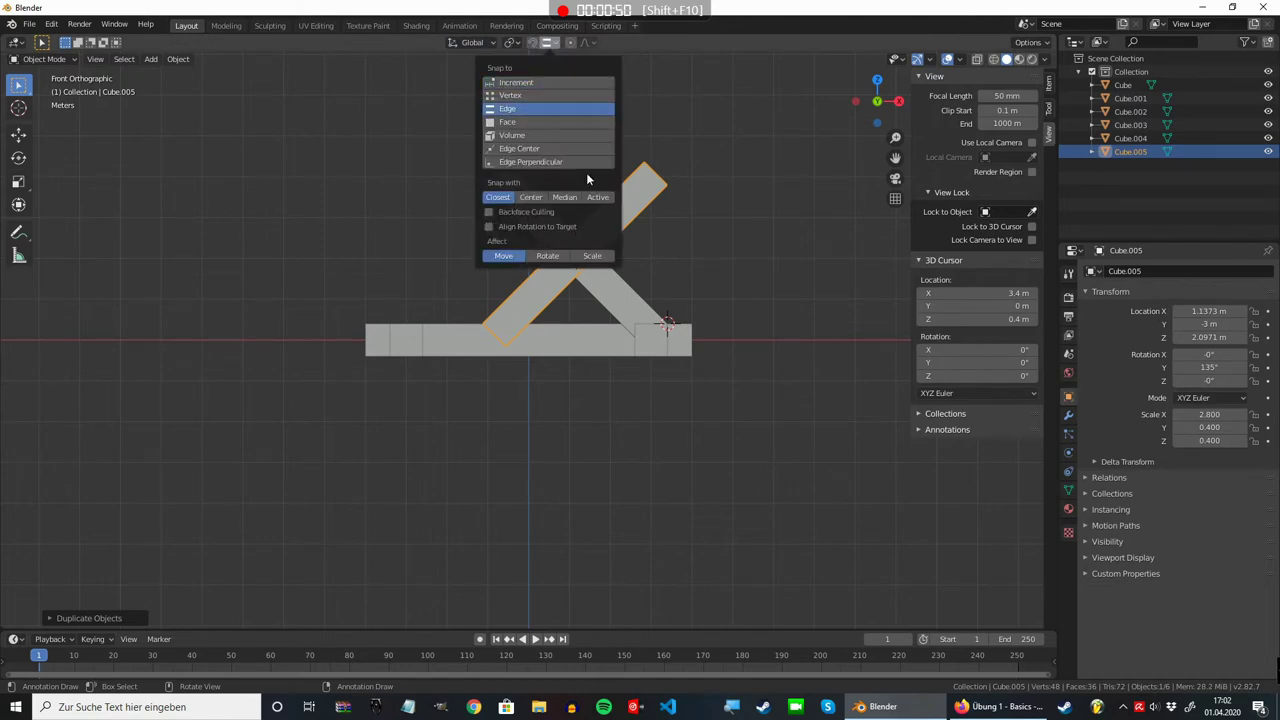
pyautogui.click(700, 230)
pyautogui.moveTo(726, 262); pyautogui.dragTo(685, 294, button='middle')
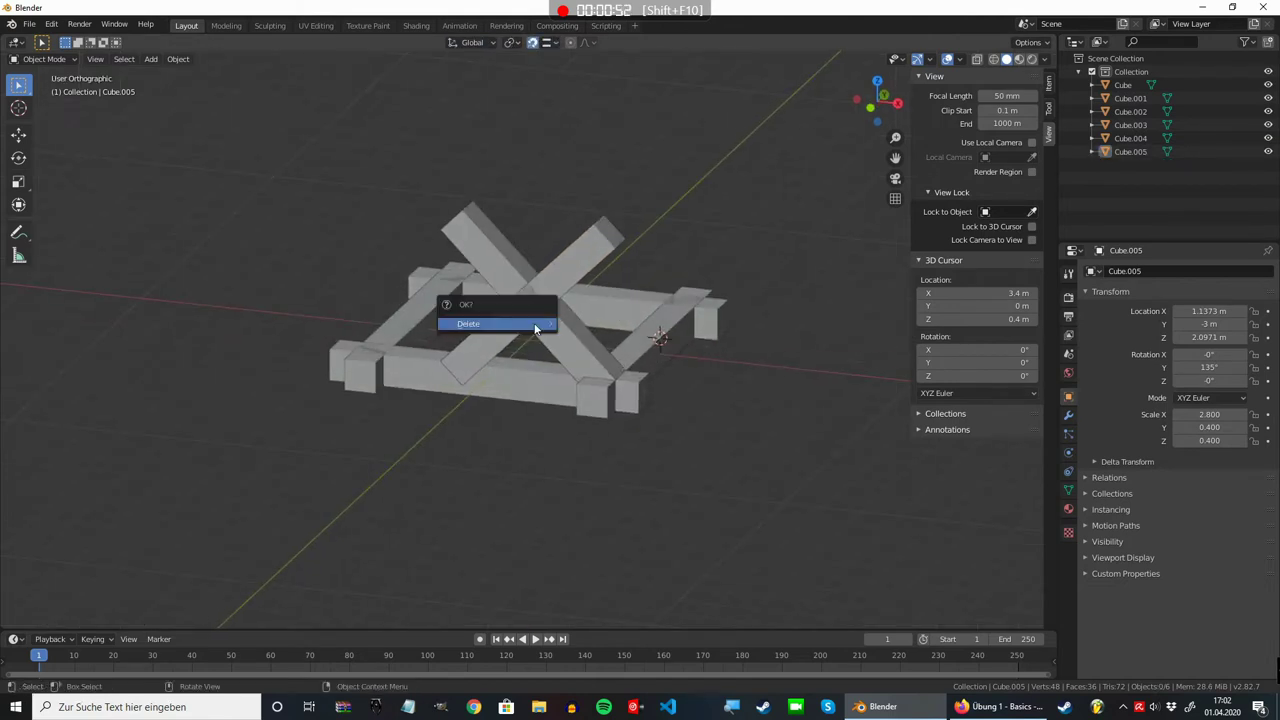
pyautogui.click(483, 345)
pyautogui.press('g')
pyautogui.press('x')
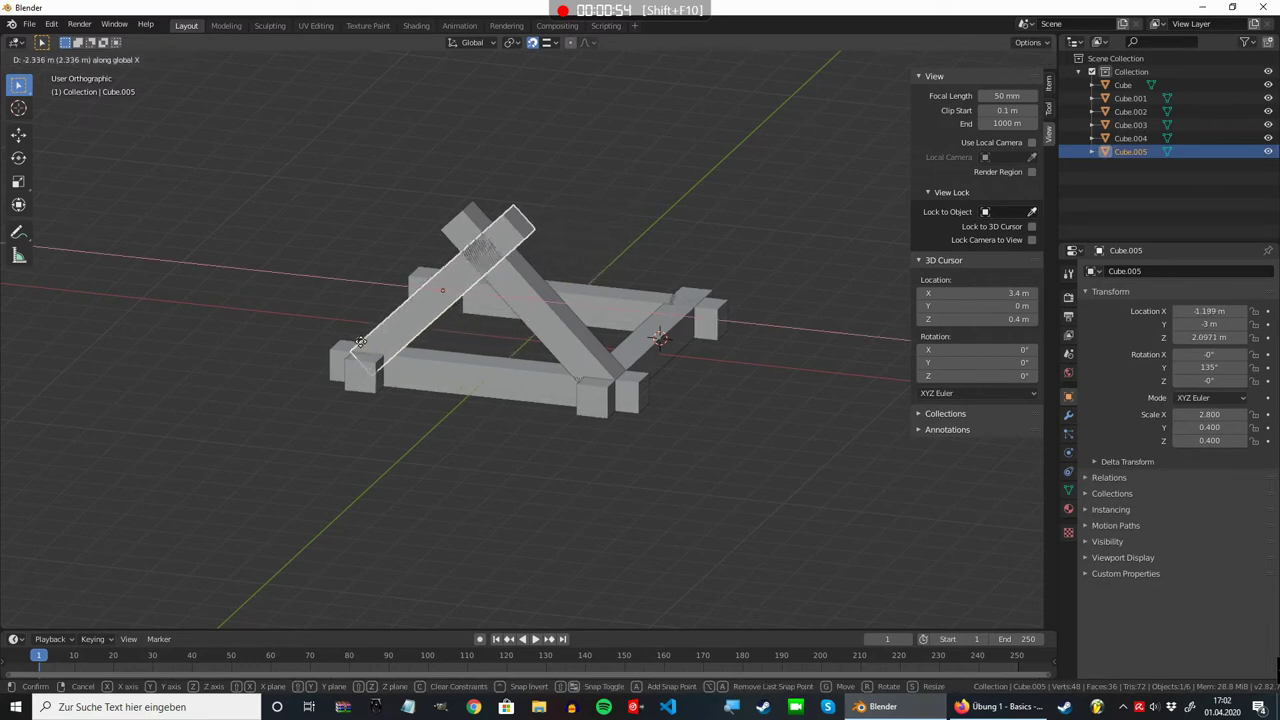
pyautogui.click(361, 343)
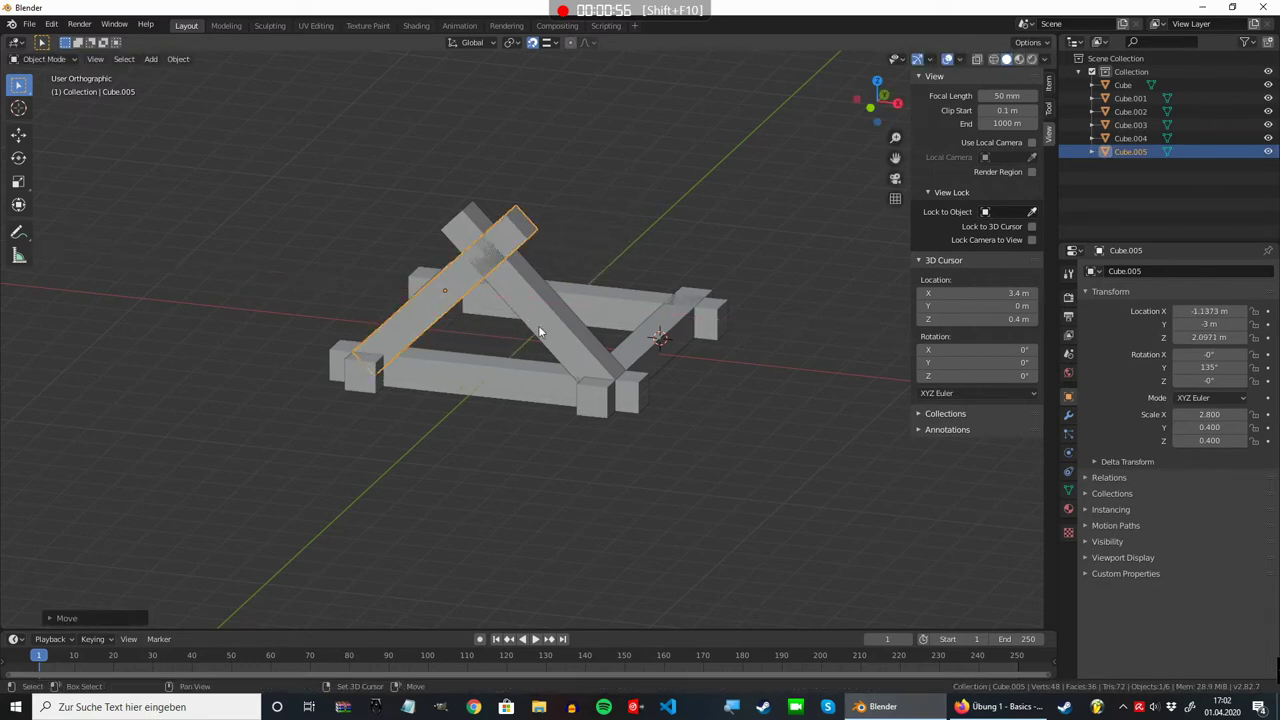
# Step: Duplicate both tilted beams 6 m along Y to the opposite side of the frame
pyautogui.keyDown('shift'); pyautogui.click(548, 324); pyautogui.keyUp('shift')
pyautogui.hotkey('shift', 'd')
pyautogui.press('x')
pyautogui.press('y')
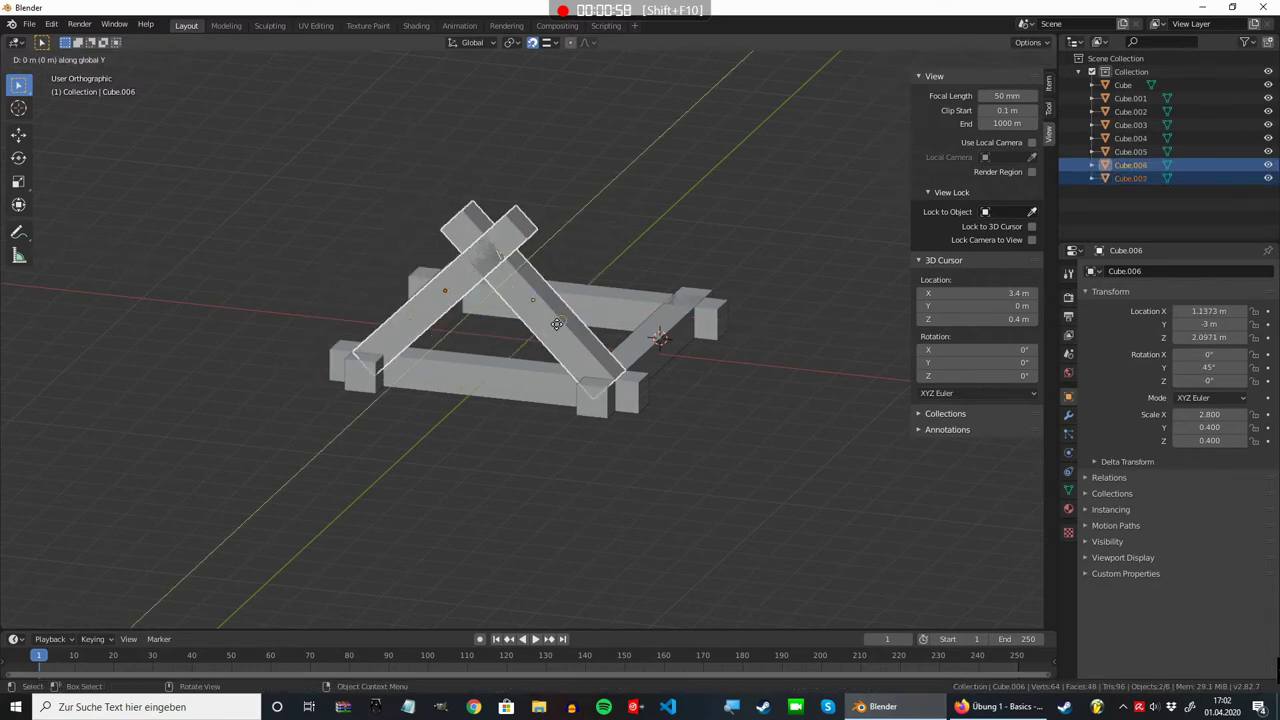
pyautogui.press('x')
pyautogui.write('yx')
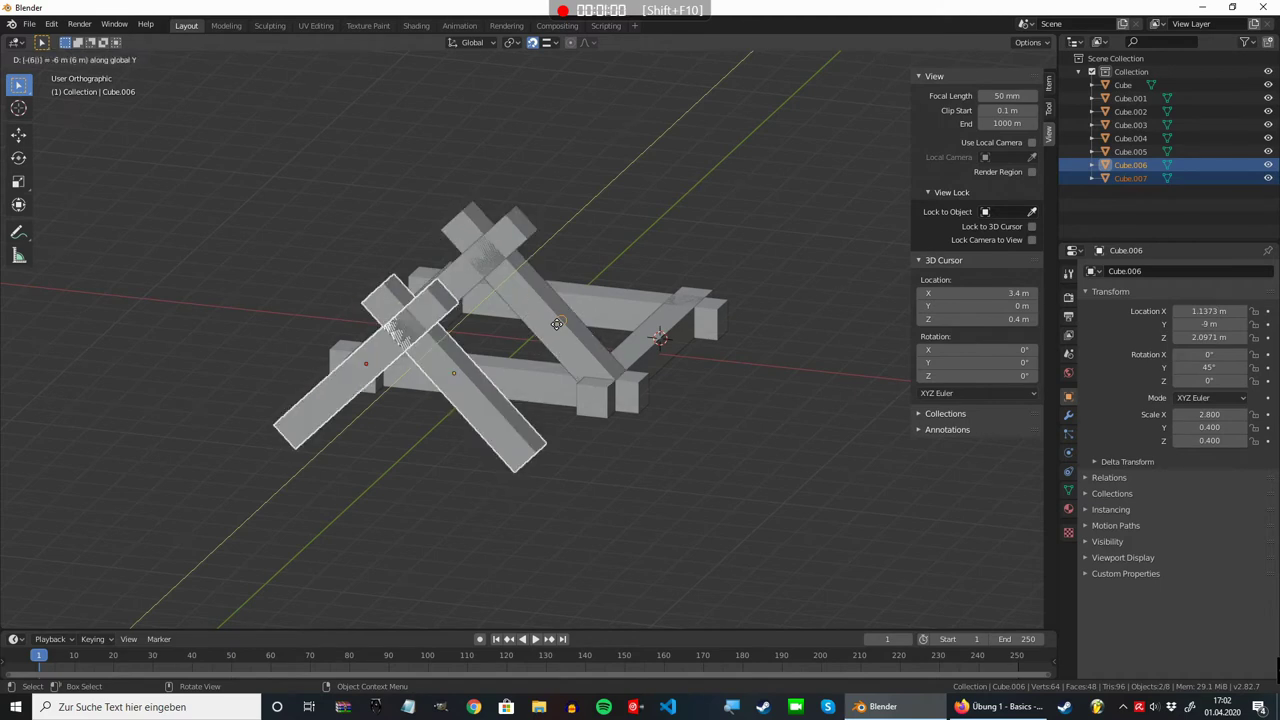
pyautogui.write('y6')
pyautogui.press('Return')
# Step: Join all beams into one object and reset the 3D cursor to the origin
pyautogui.press('a')
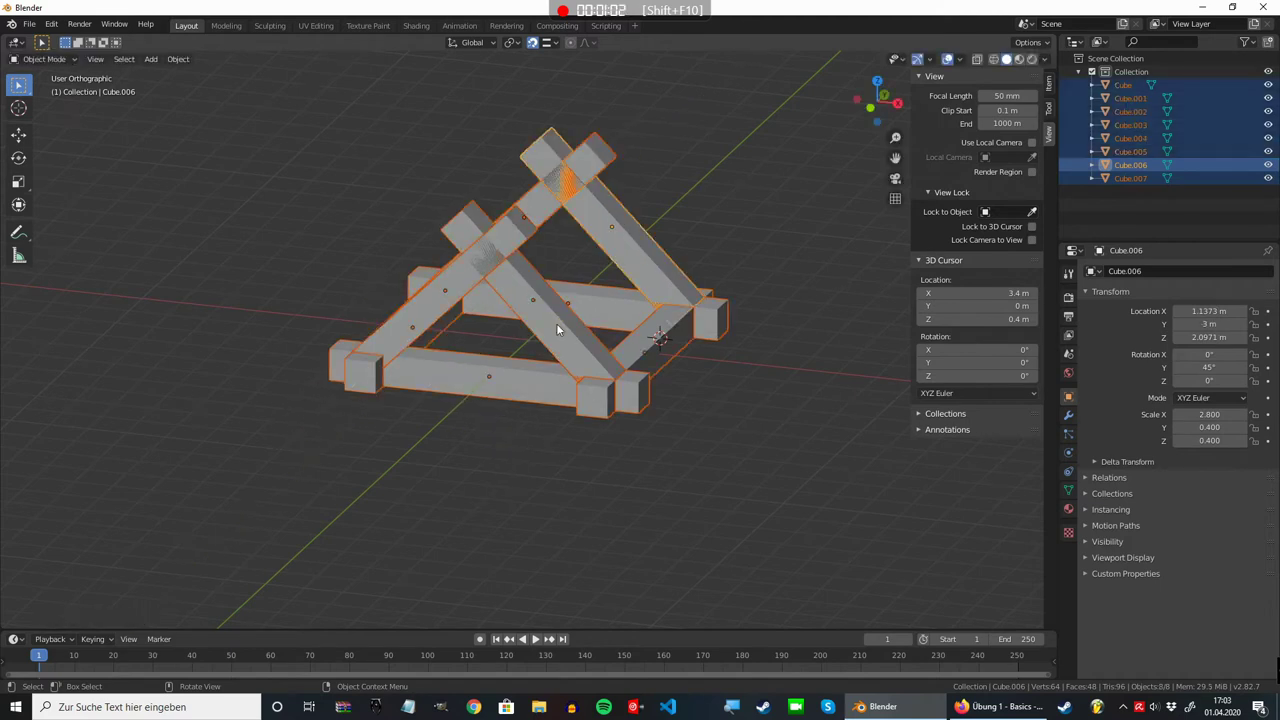
pyautogui.hotkey('ctrl', 'j')
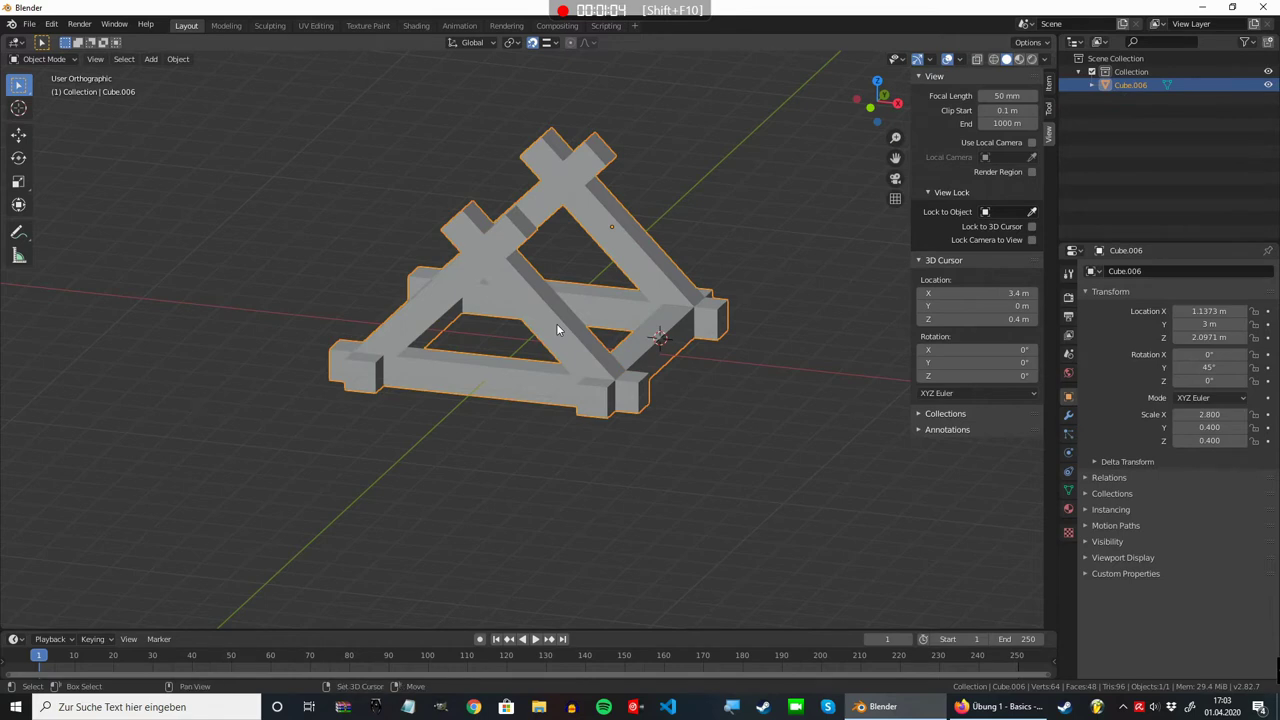
pyautogui.hotkey('shift', 'c')
# Step: Add a cylinder with 9 vertices at the world origin
pyautogui.hotkey('shift', 'a')
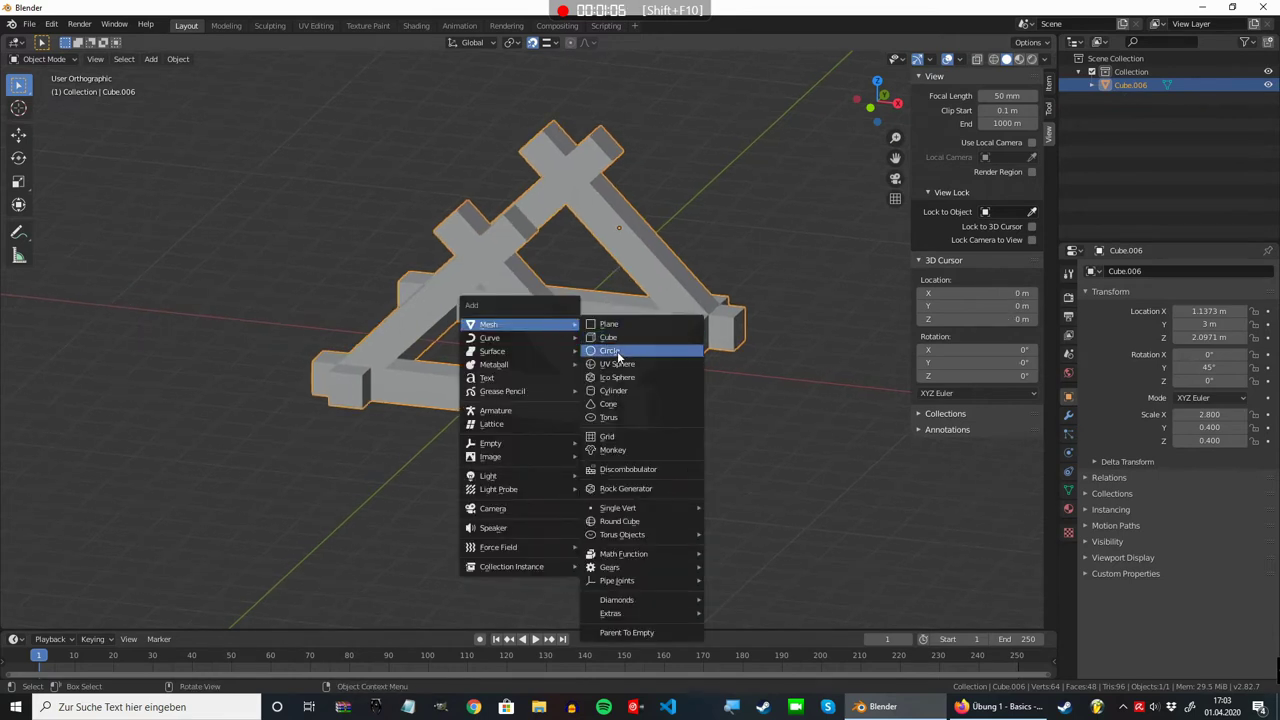
pyautogui.click(625, 392)
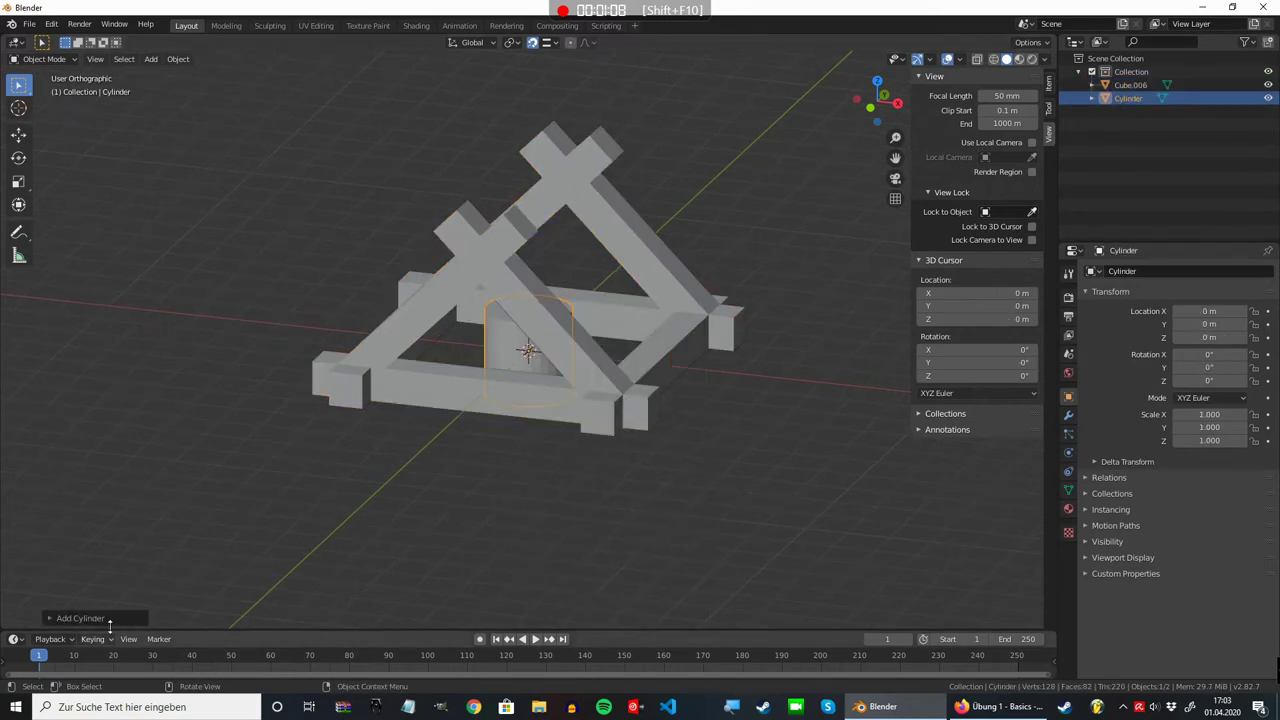
pyautogui.click(80, 618)
pyautogui.click(193, 457)
pyautogui.write('9')
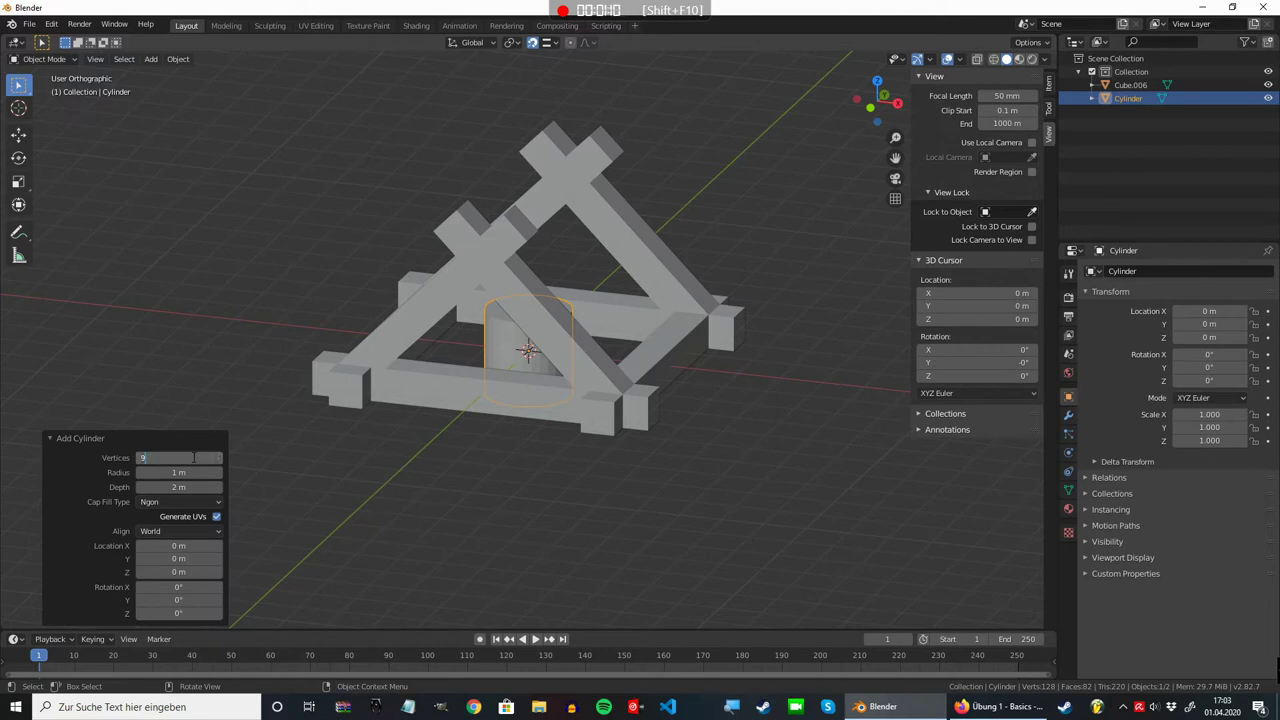
pyautogui.press('Return')
# Step: Rotate the cylinder 90° about Y to lay it on its side
pyautogui.write('s')
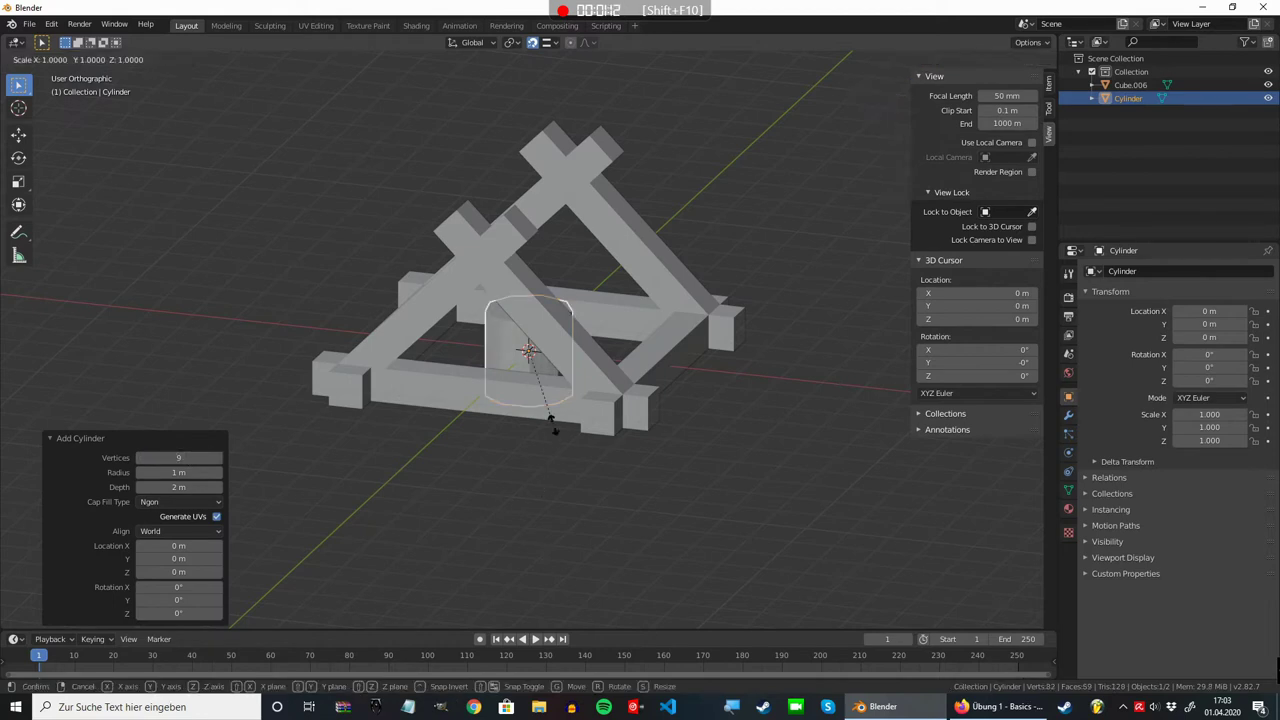
pyautogui.write('xy90')
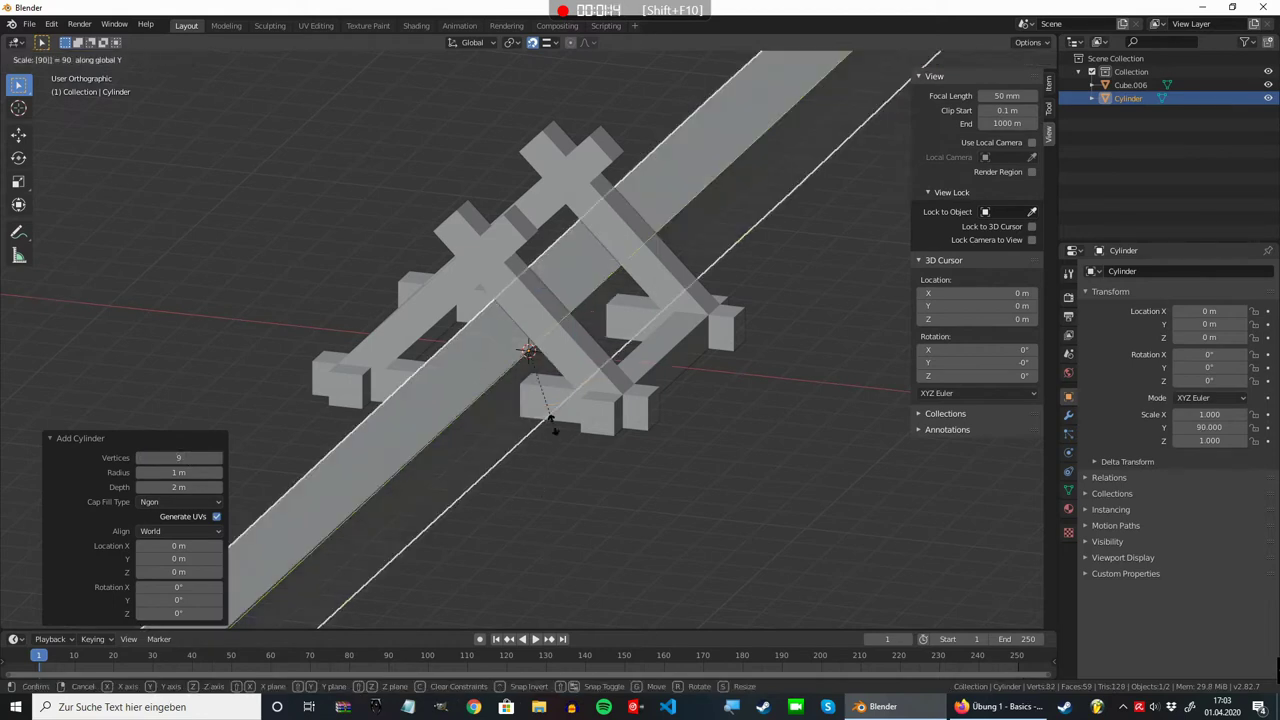
pyautogui.press('BackSpace')
pyautogui.press('BackSpace')
pyautogui.press('Return')
pyautogui.write('ry')
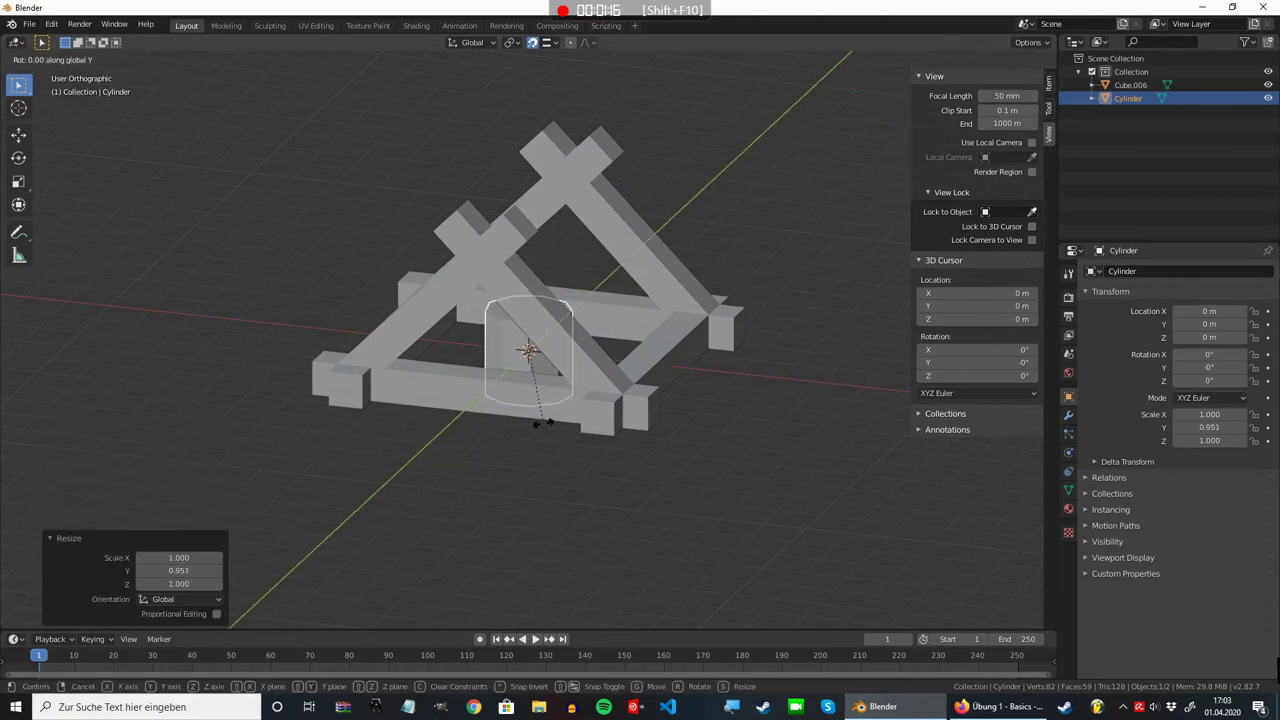
pyautogui.write('90')
pyautogui.press('Return')
# Step: Scale the cylinder to 0.4 on Y, 0.4 on Z and 6 on X
pyautogui.press('s')
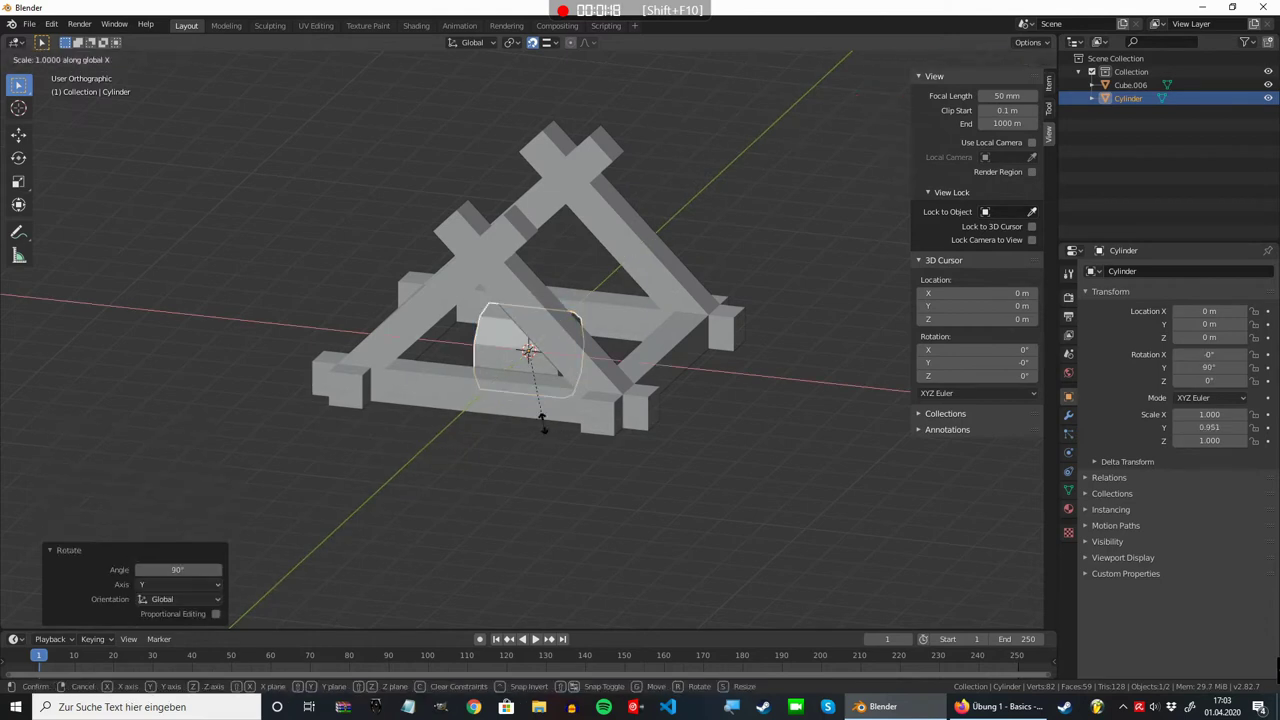
pyautogui.press('y')
pyautogui.press('Return')
pyautogui.write('sz')
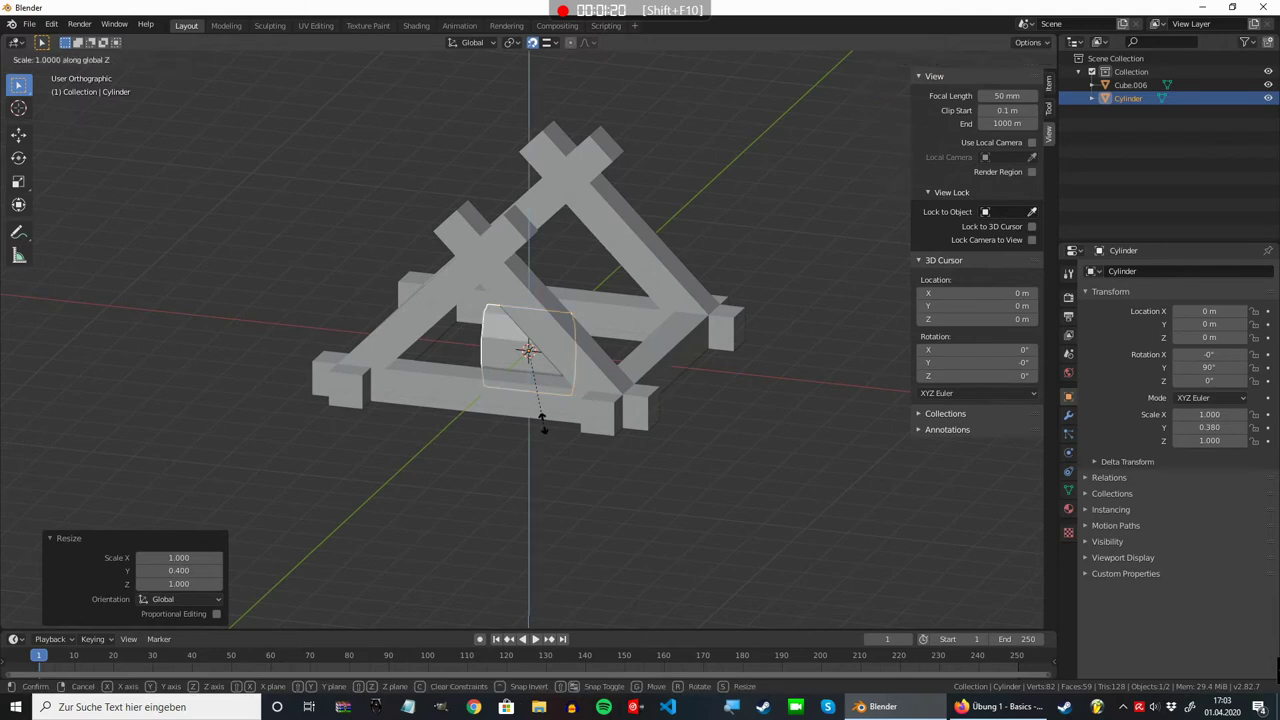
pyautogui.write('0.4')
pyautogui.press('Return')
pyautogui.press('s')
pyautogui.press('x')
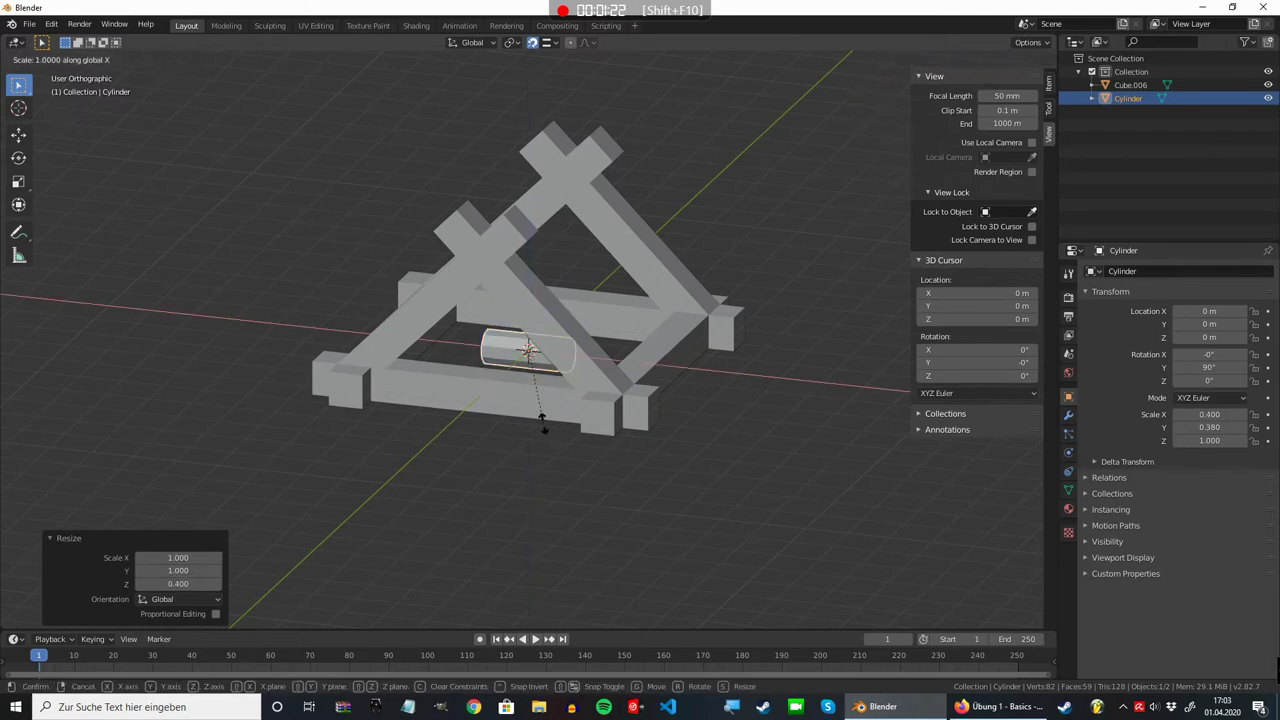
pyautogui.write('6')
pyautogui.press('Return')
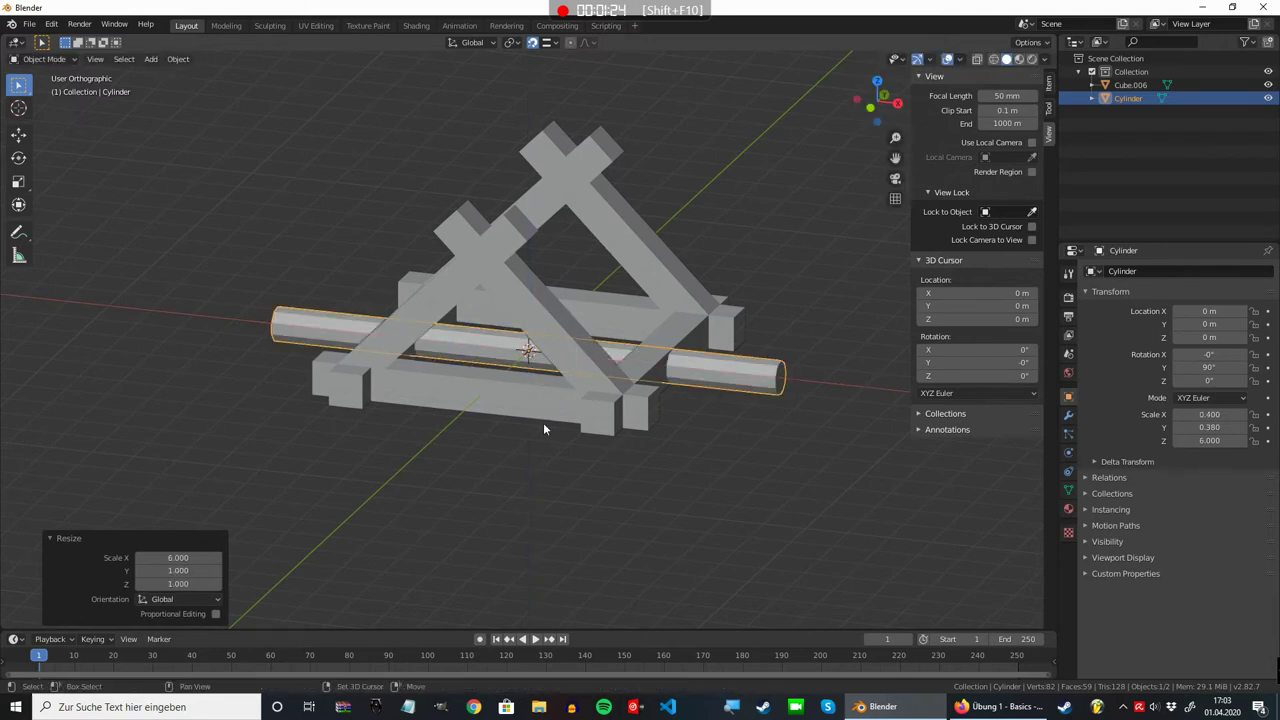
pyautogui.hotkey('shift', 'a')
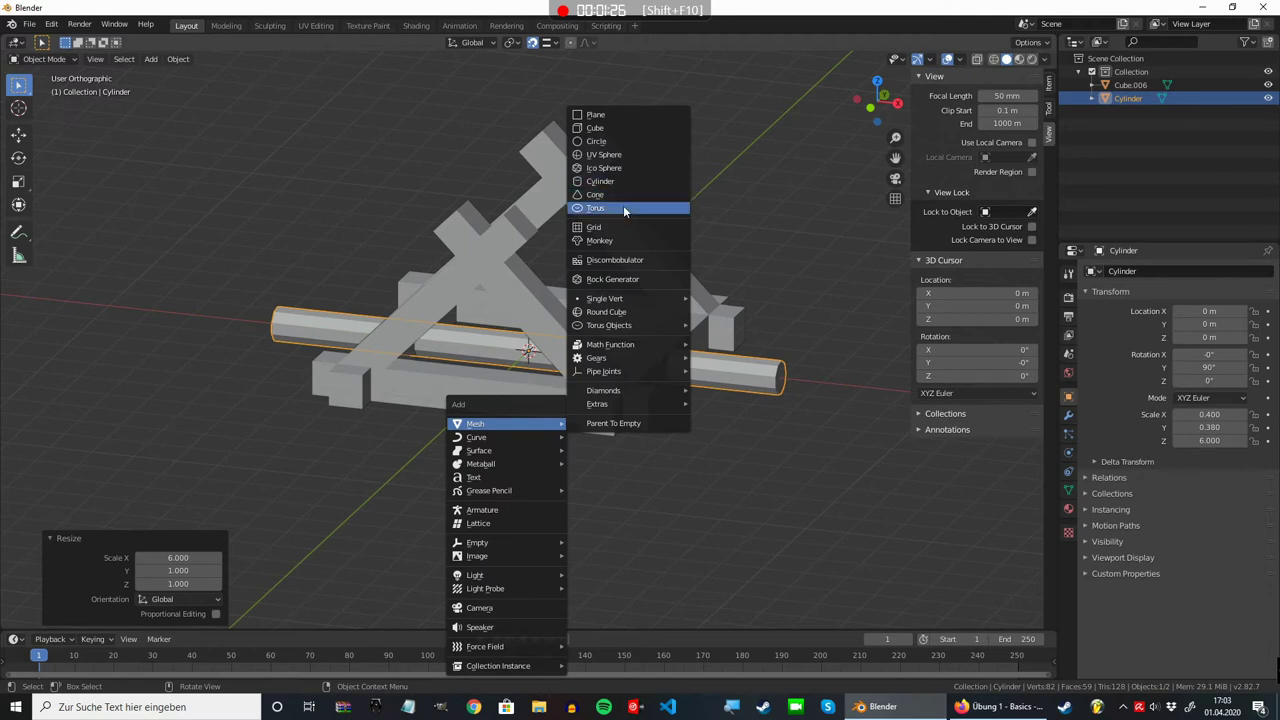
# Step: Add a torus with 8 major and 6 minor segments
pyautogui.click(623, 207)
pyautogui.click(185, 502)
pyautogui.write('8')
pyautogui.click(160, 530)
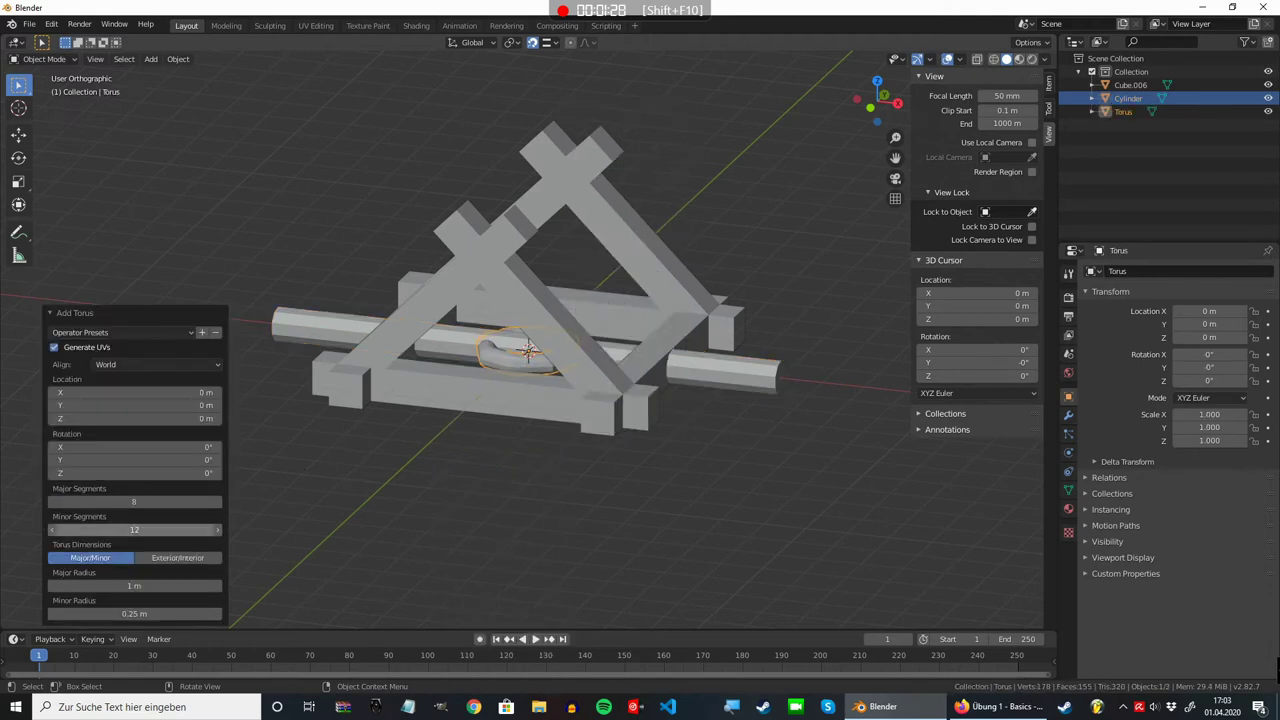
pyautogui.write('56')
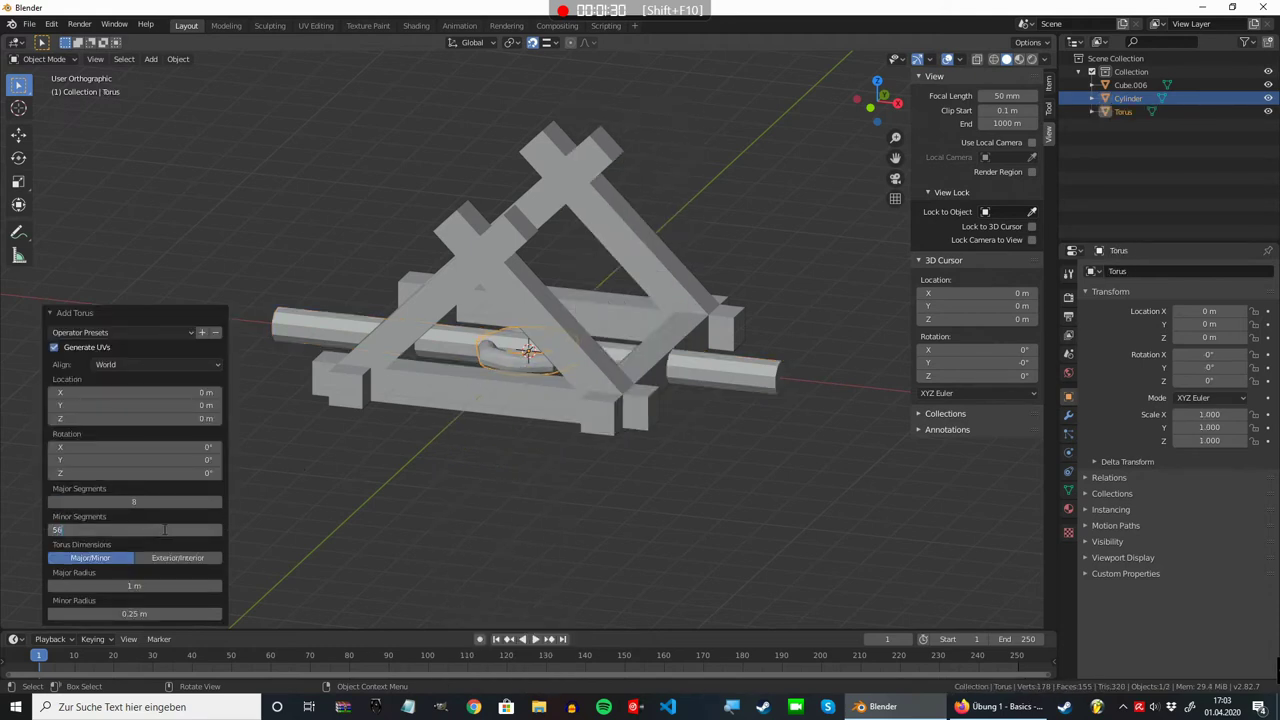
pyautogui.press('BackSpace')
pyautogui.press('BackSpace')
pyautogui.write('6')
pyautogui.press('Return')
# Step: Move the torus to X -7 m, rotate it -225° about Z, and scale 1.8 along Z
pyautogui.press('g')
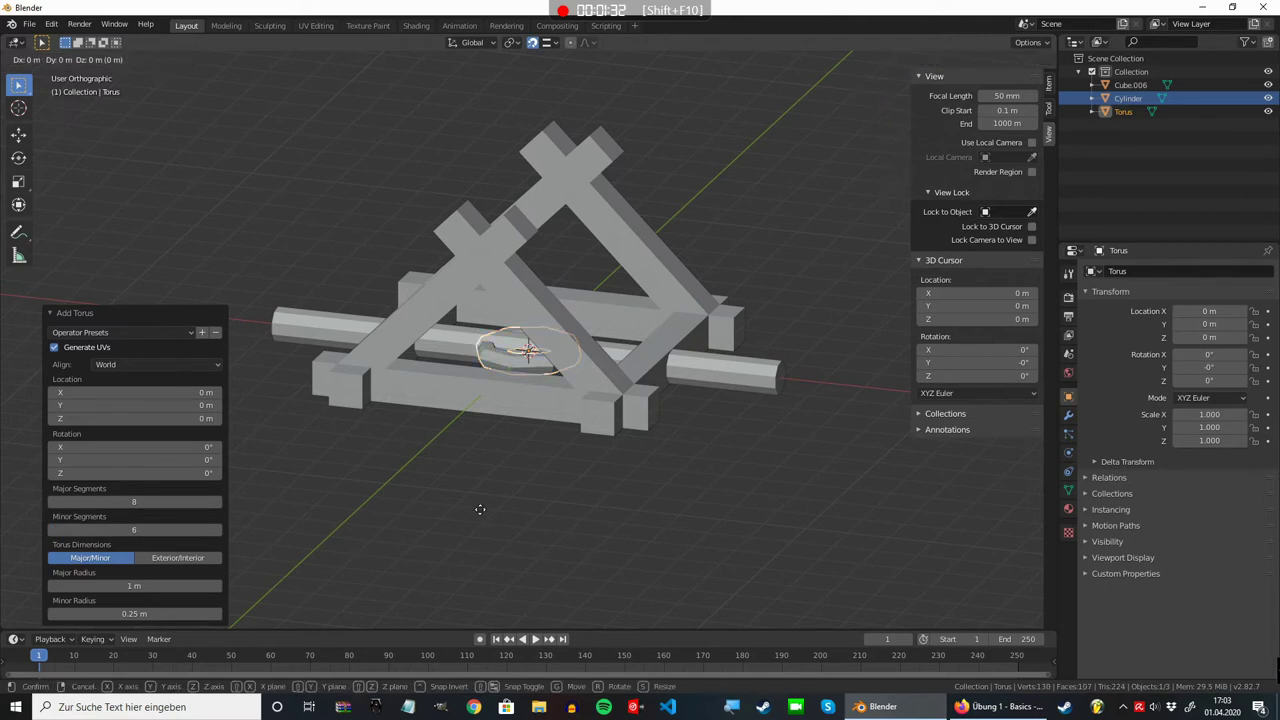
pyautogui.write('x')
pyautogui.write('-7')
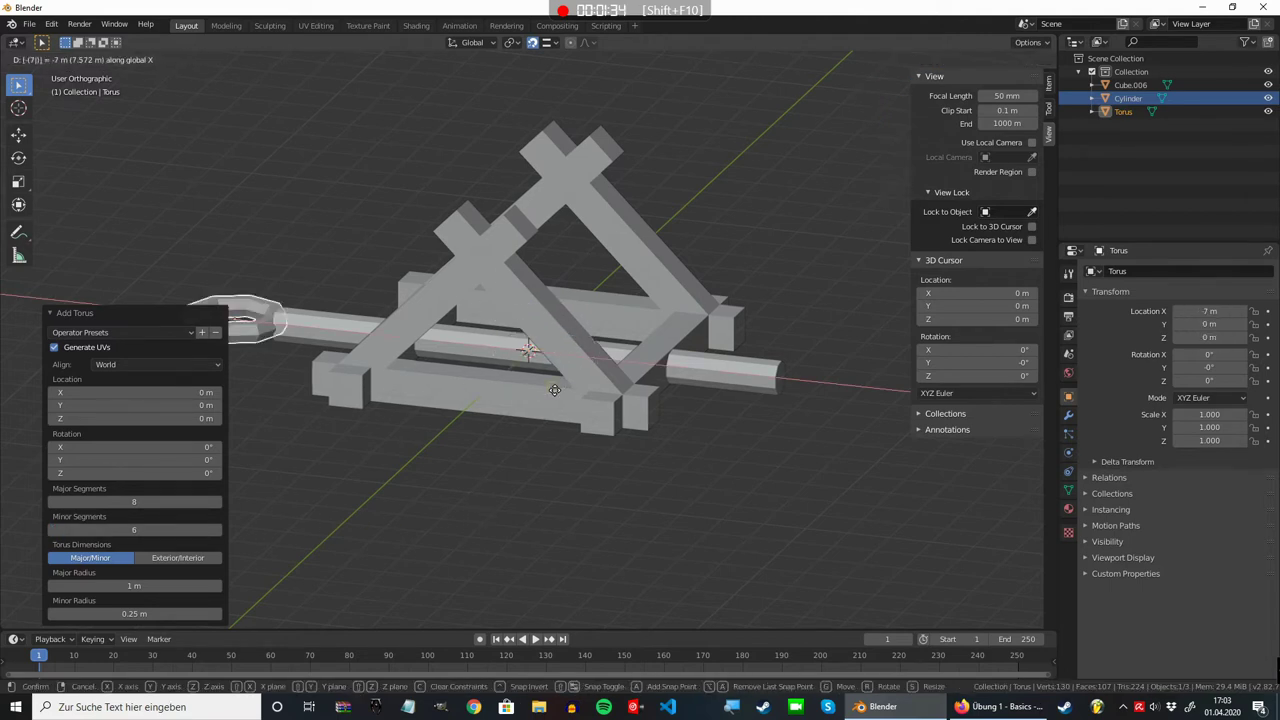
pyautogui.press('Return')
pyautogui.press('r')
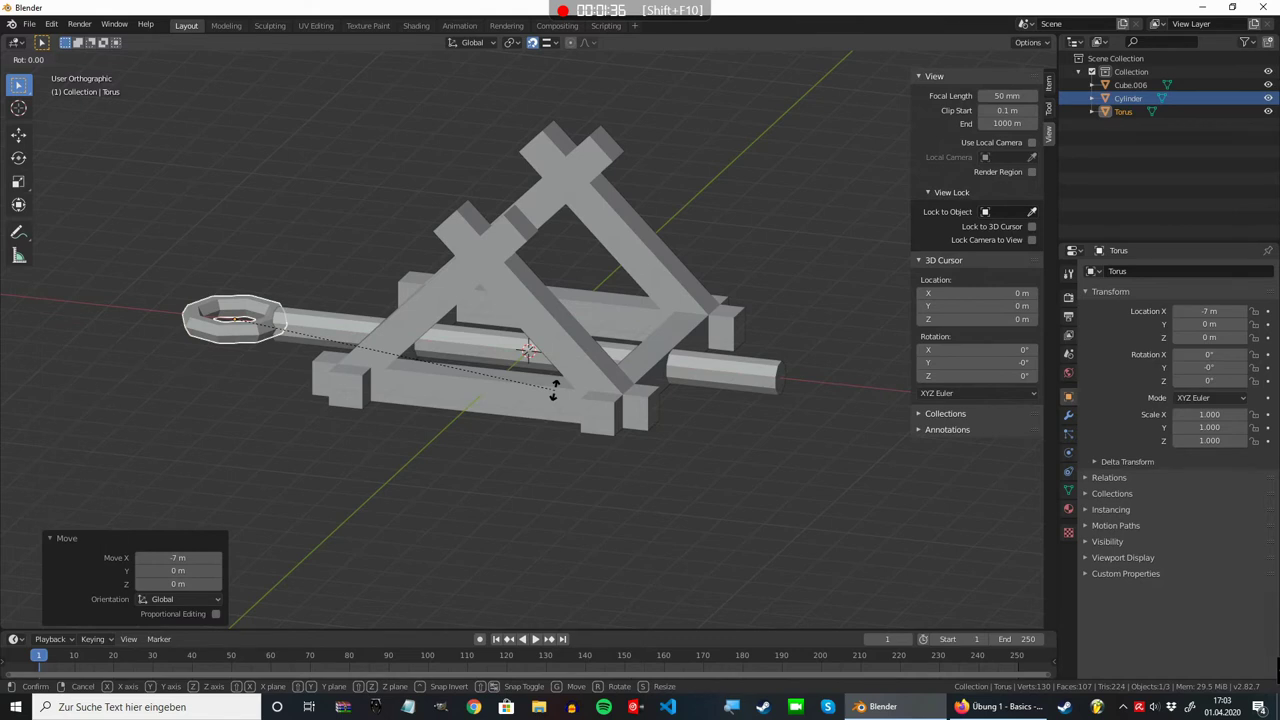
pyautogui.write('z')
pyautogui.write('-225')
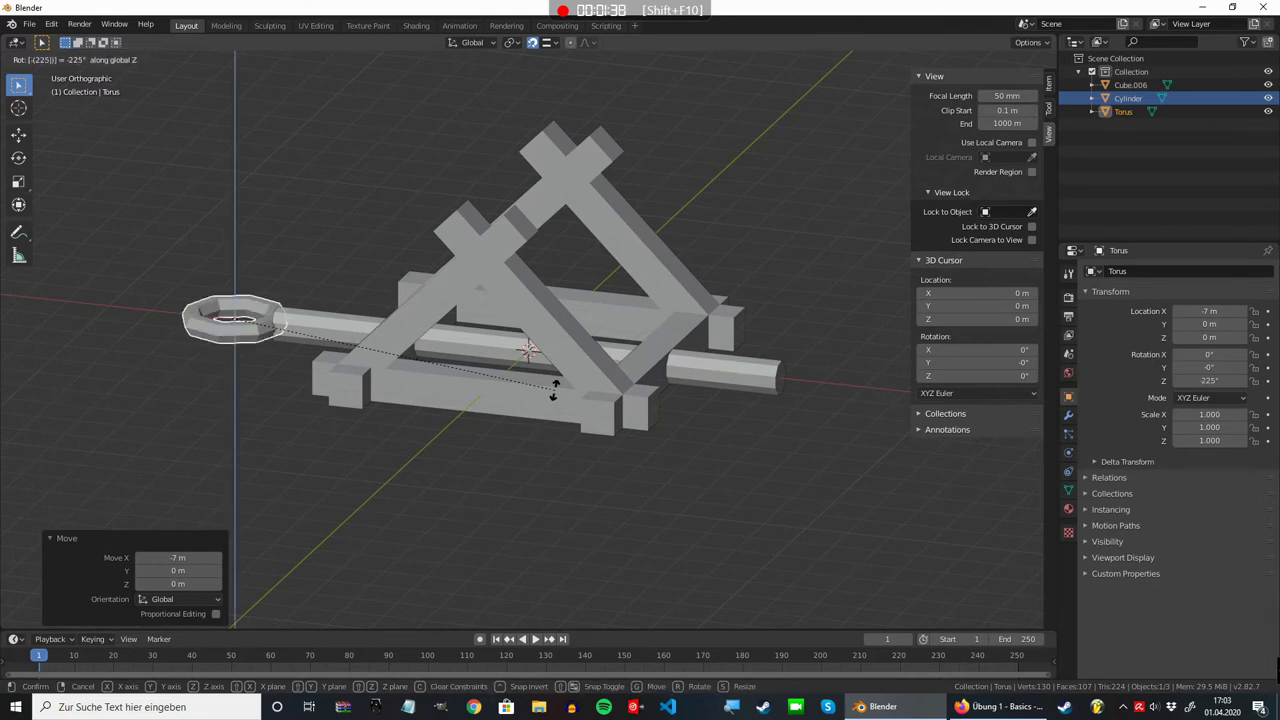
pyautogui.press('Return')
pyautogui.write('sz')
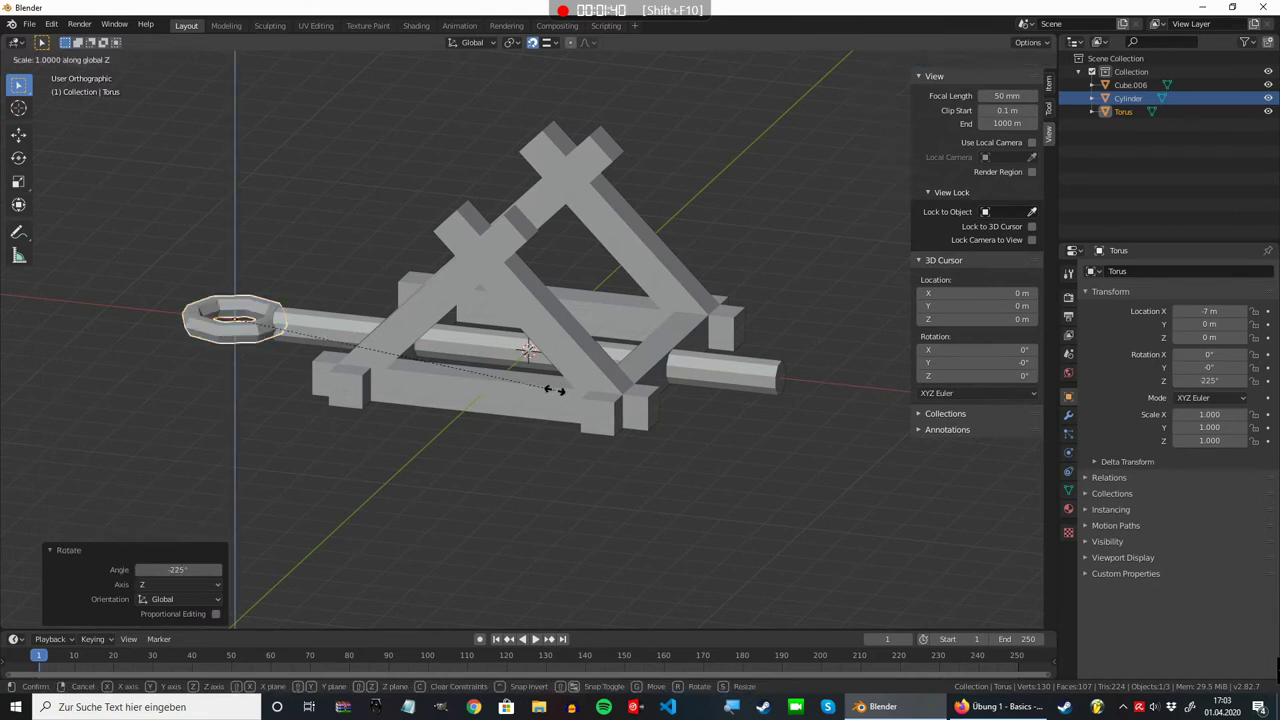
pyautogui.write('1.8')
pyautogui.press('Return')
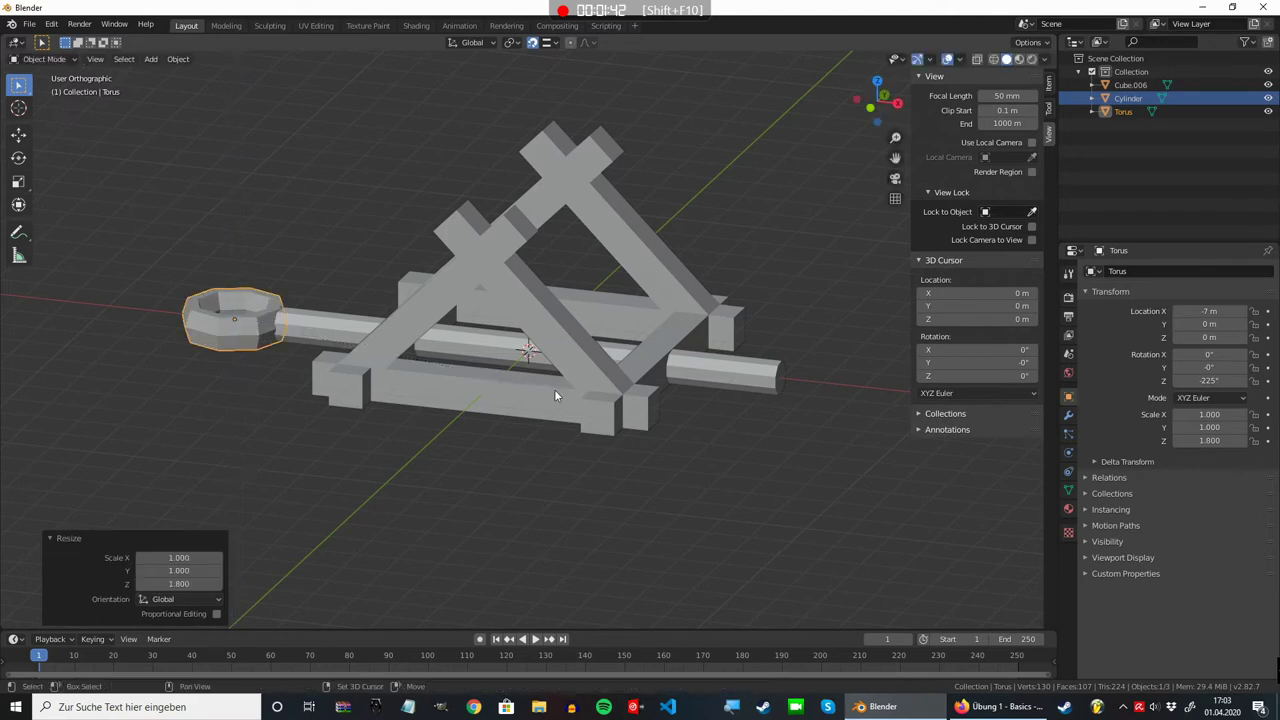
pyautogui.scroll(-2, 556, 395)
pyautogui.scroll(-1, 555, 394)
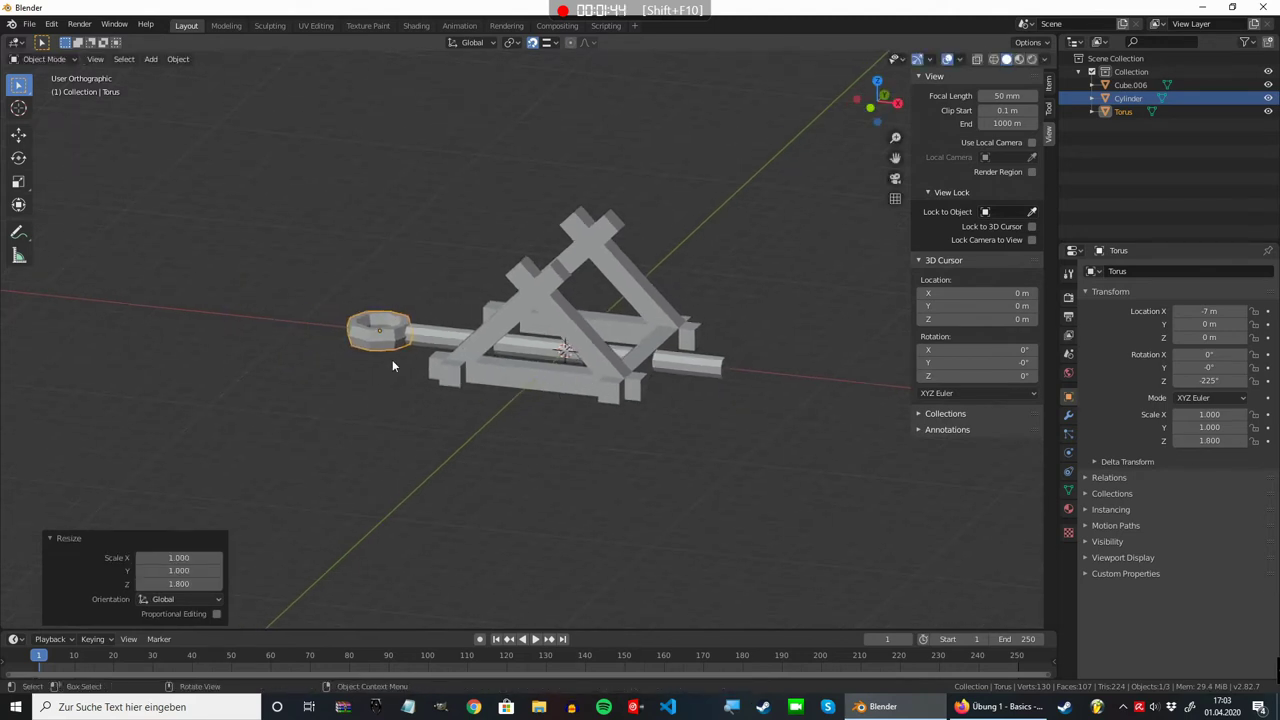
pyautogui.hotkey('shift', 's')
pyautogui.hotkey('shift', 's')
# Step: Put the 3D cursor on the torus, add a cone there, and flatten it to 0.2 along Z
pyautogui.click(424, 472)
pyautogui.hotkey('shift', 'a')
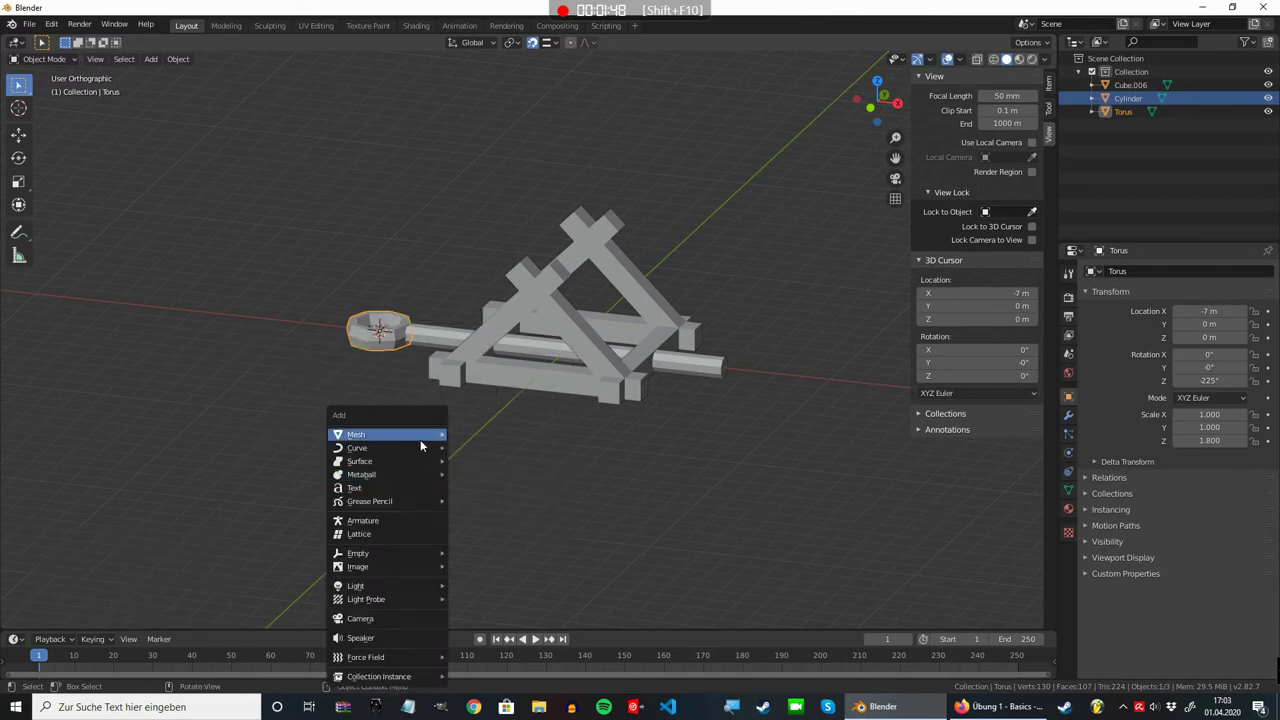
pyautogui.moveTo(388, 434)
pyautogui.click(487, 206)
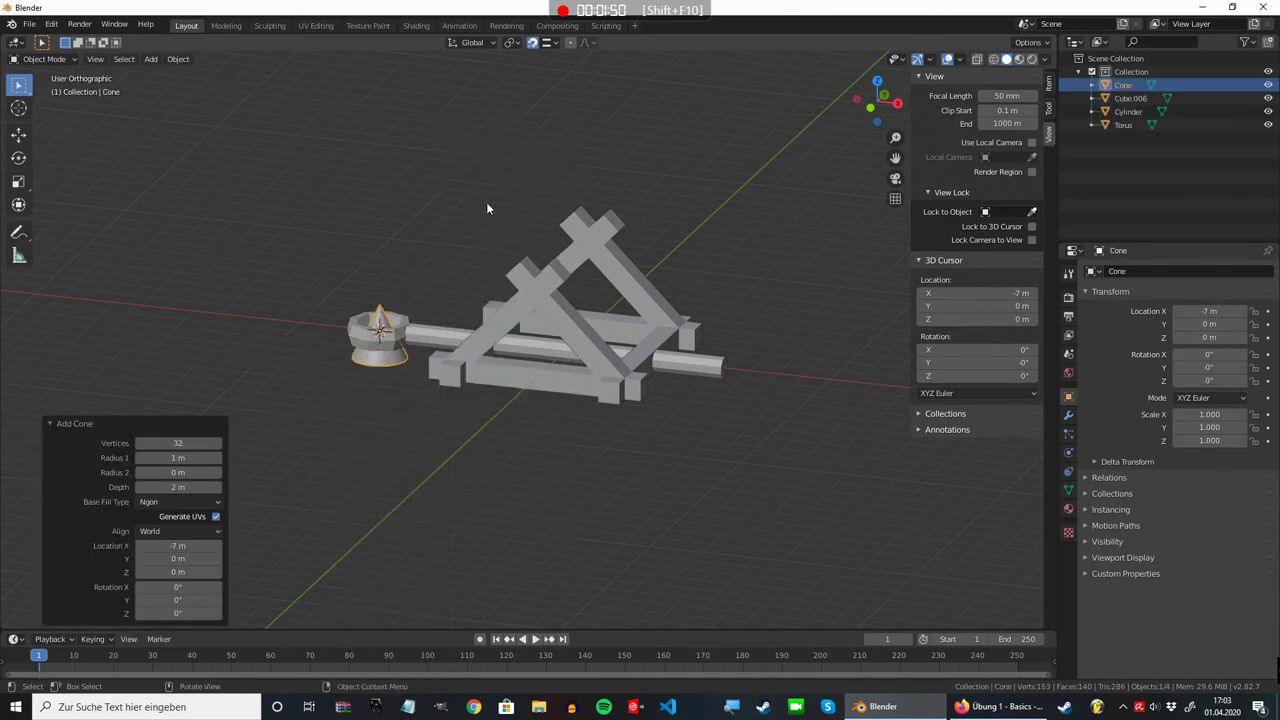
pyautogui.press('s')
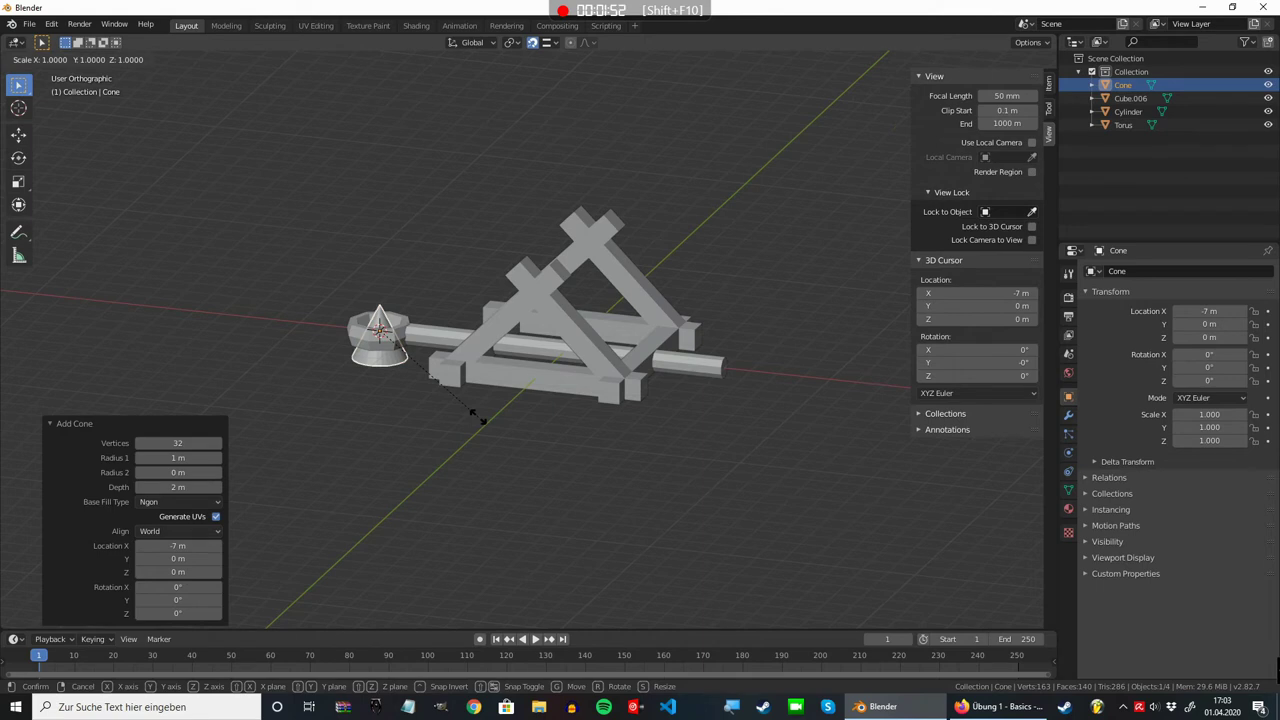
pyautogui.write('z')
pyautogui.write('.')
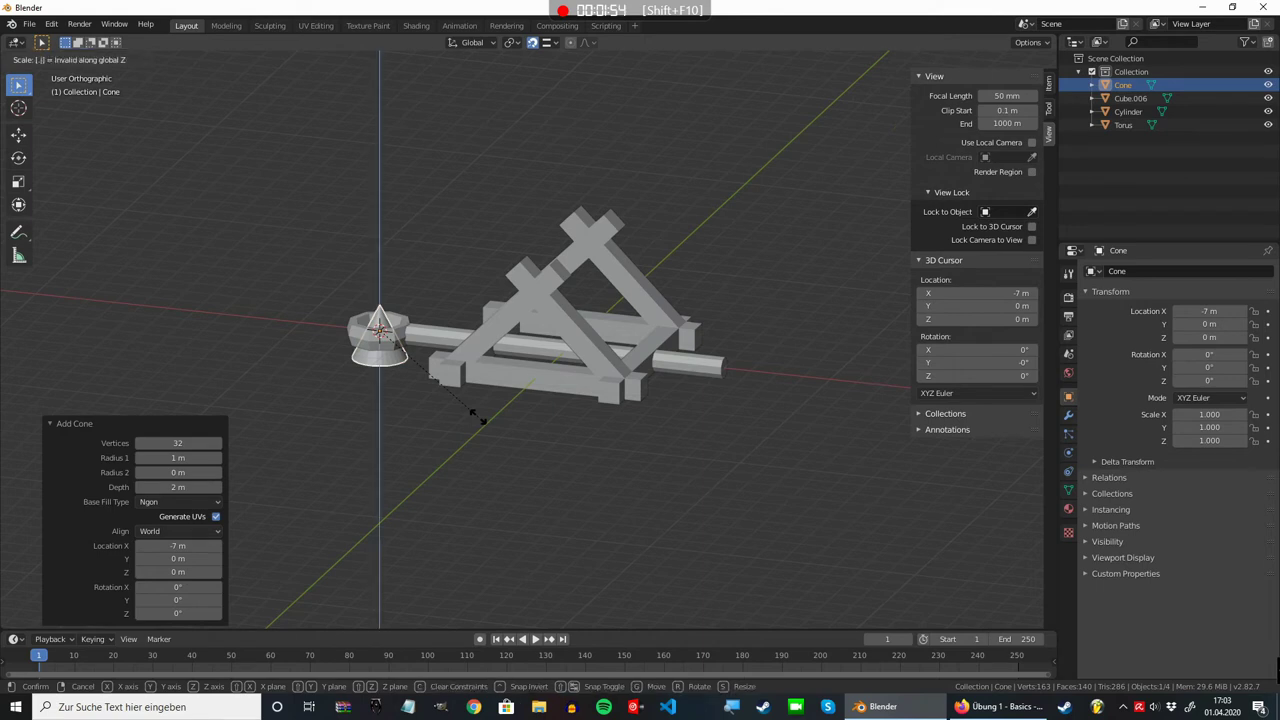
pyautogui.write('2')
pyautogui.press('Return')
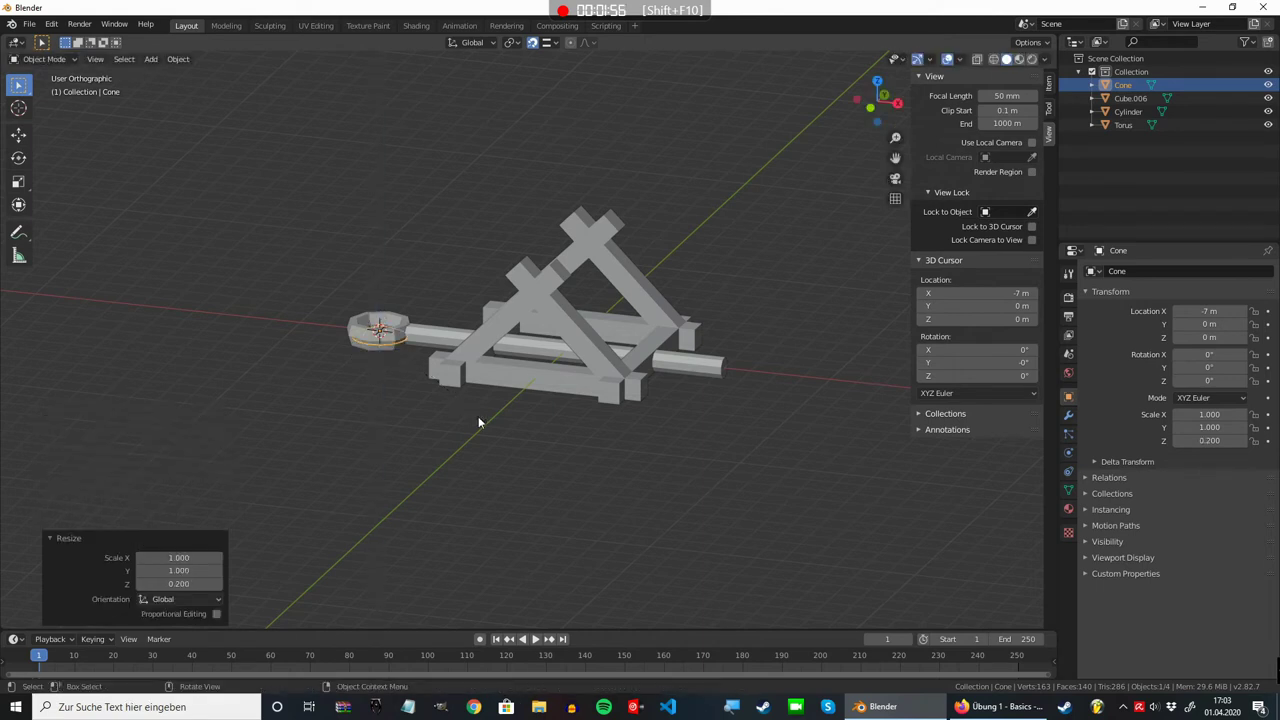
# Step: Flip the cone 180° upside down
pyautogui.press('r')
pyautogui.press('x')
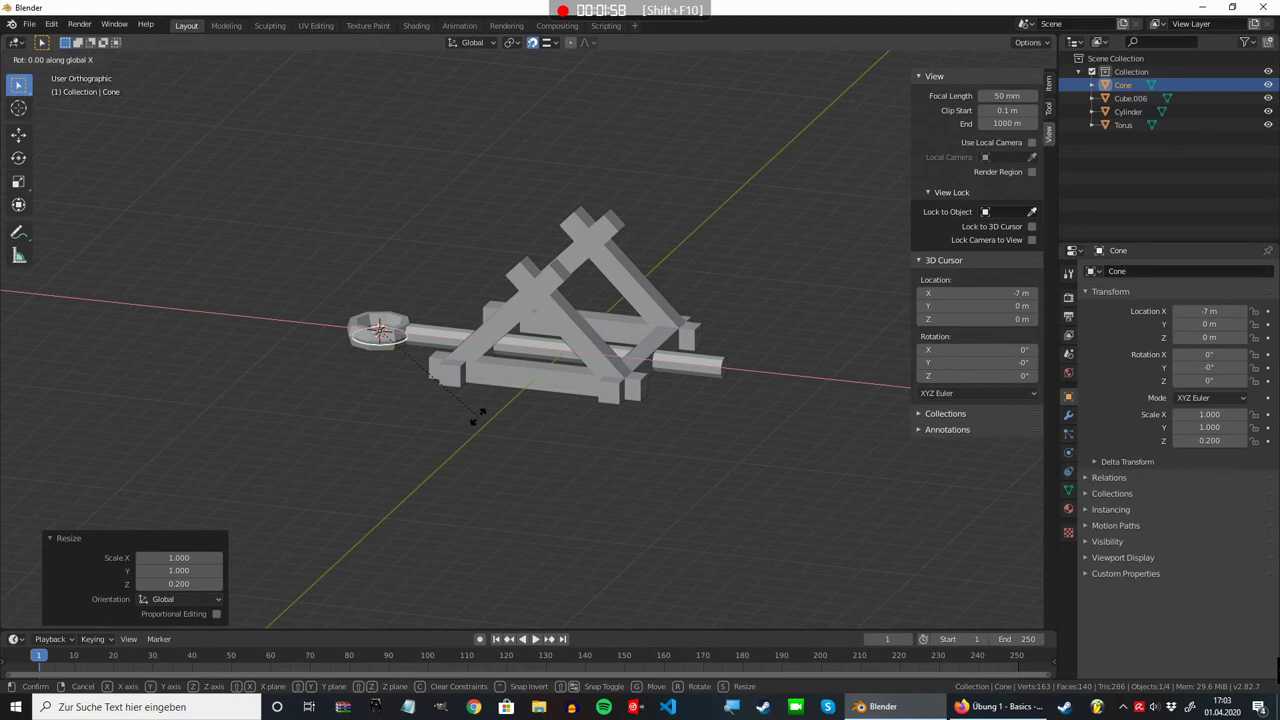
pyautogui.write('y')
pyautogui.write('180')
pyautogui.press('Return')
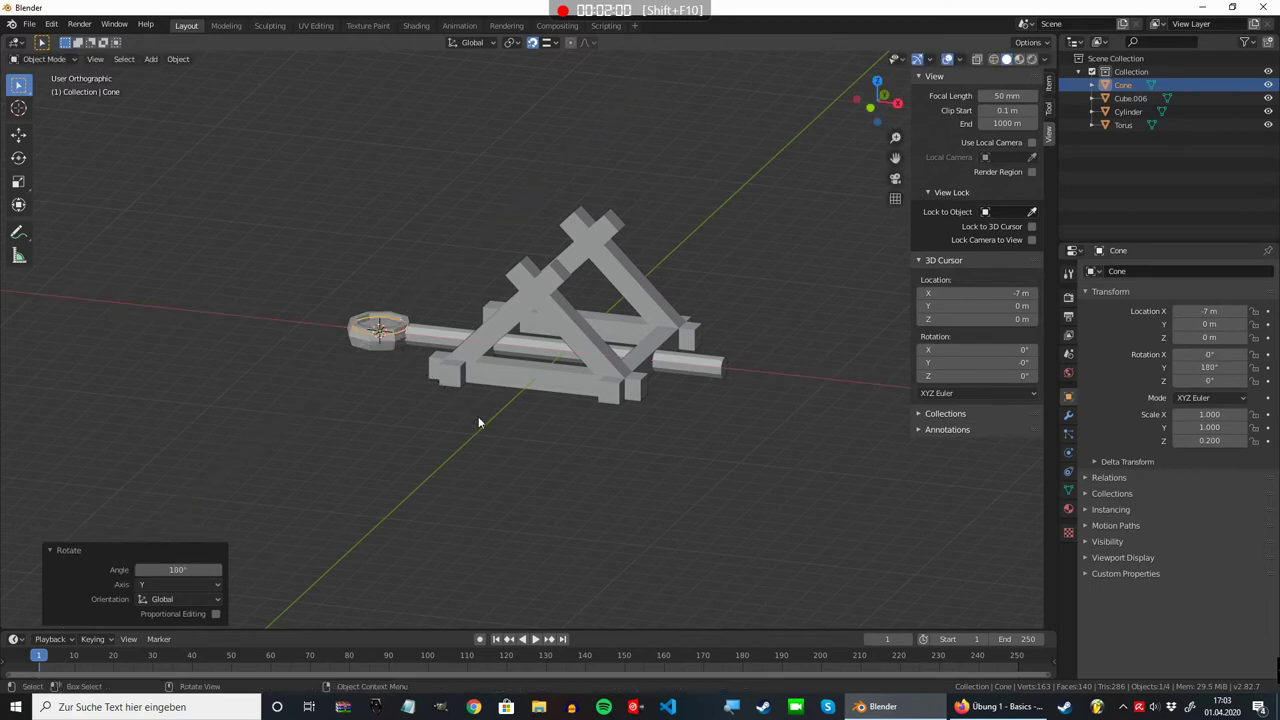
# Step: Lower the cone to Z -0.3 m and turn it 22.5° about Z
pyautogui.press('s')
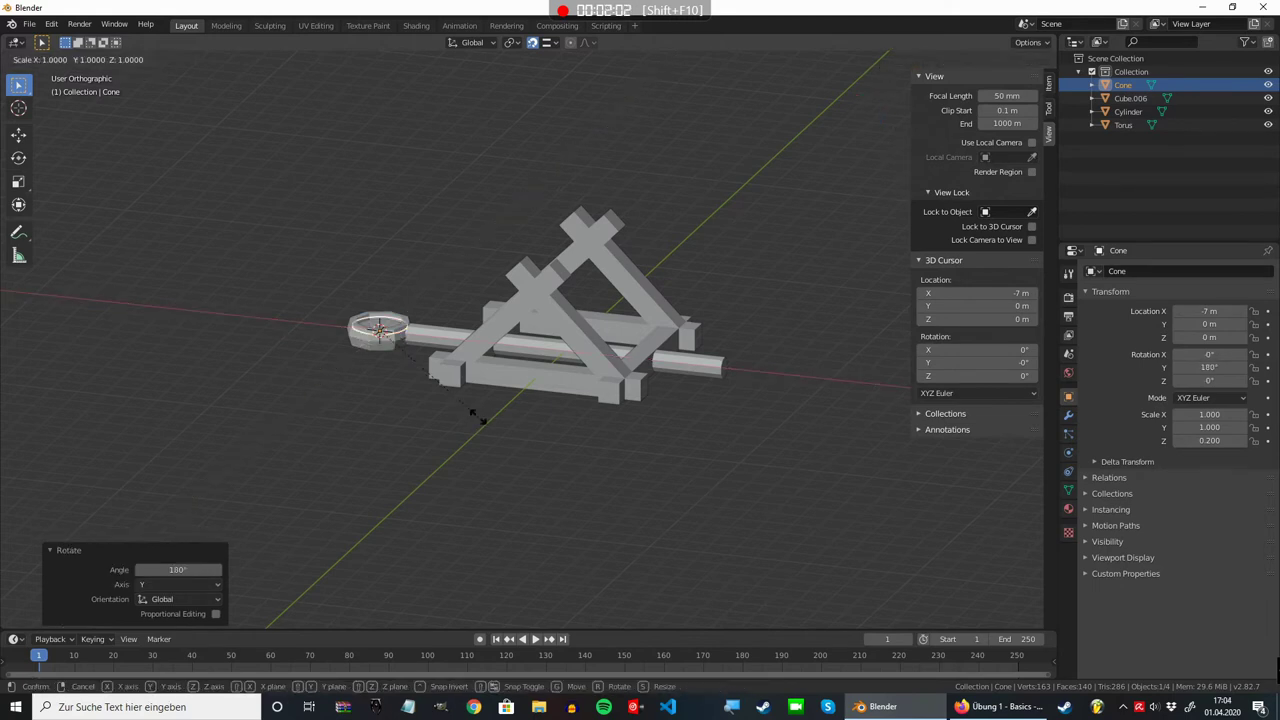
pyautogui.press('g')
pyautogui.press('z')
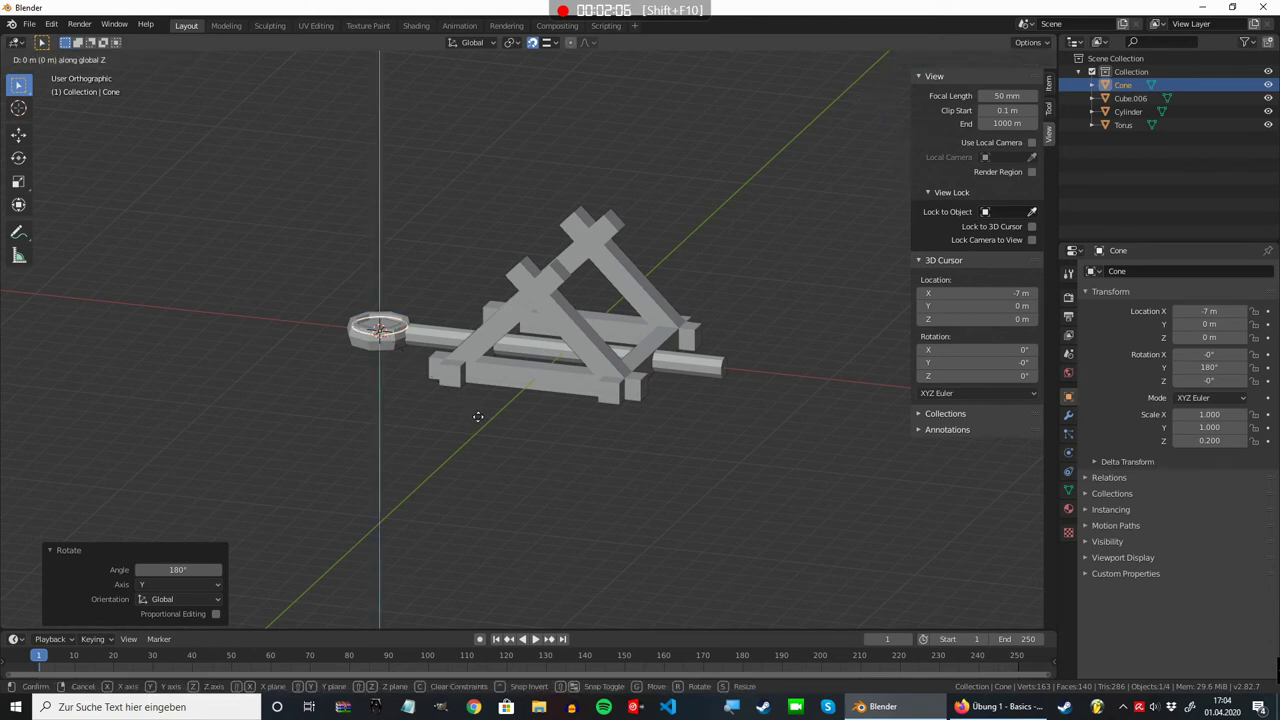
pyautogui.write('-0.3')
pyautogui.press('Return')
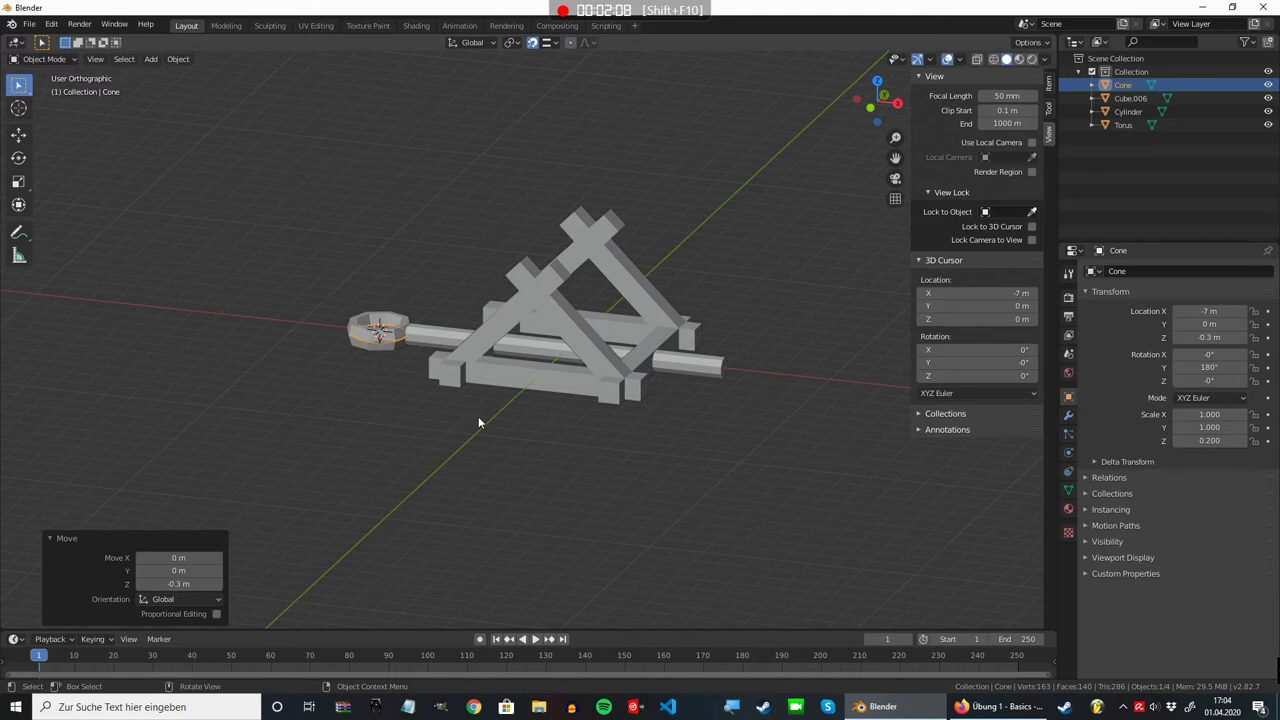
pyautogui.write('rz22.5')
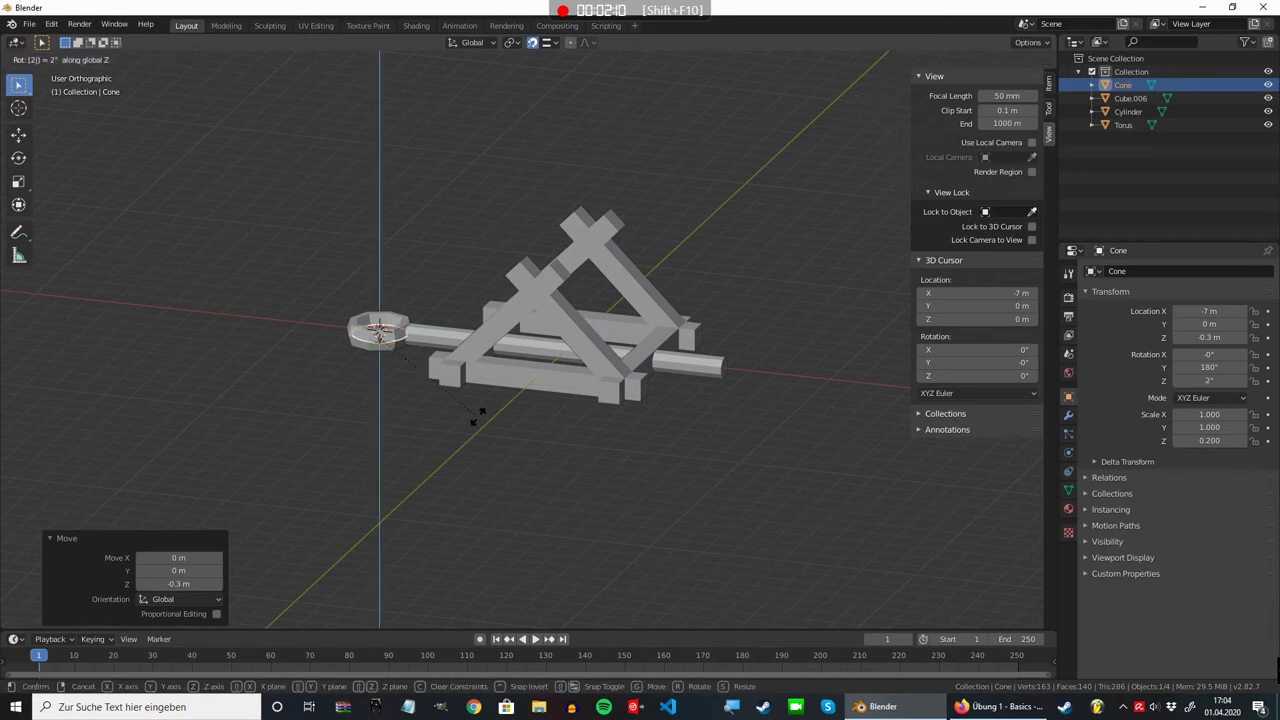
pyautogui.press('Return')
pyautogui.moveTo(518, 398); pyautogui.dragTo(569, 405, button='middle')
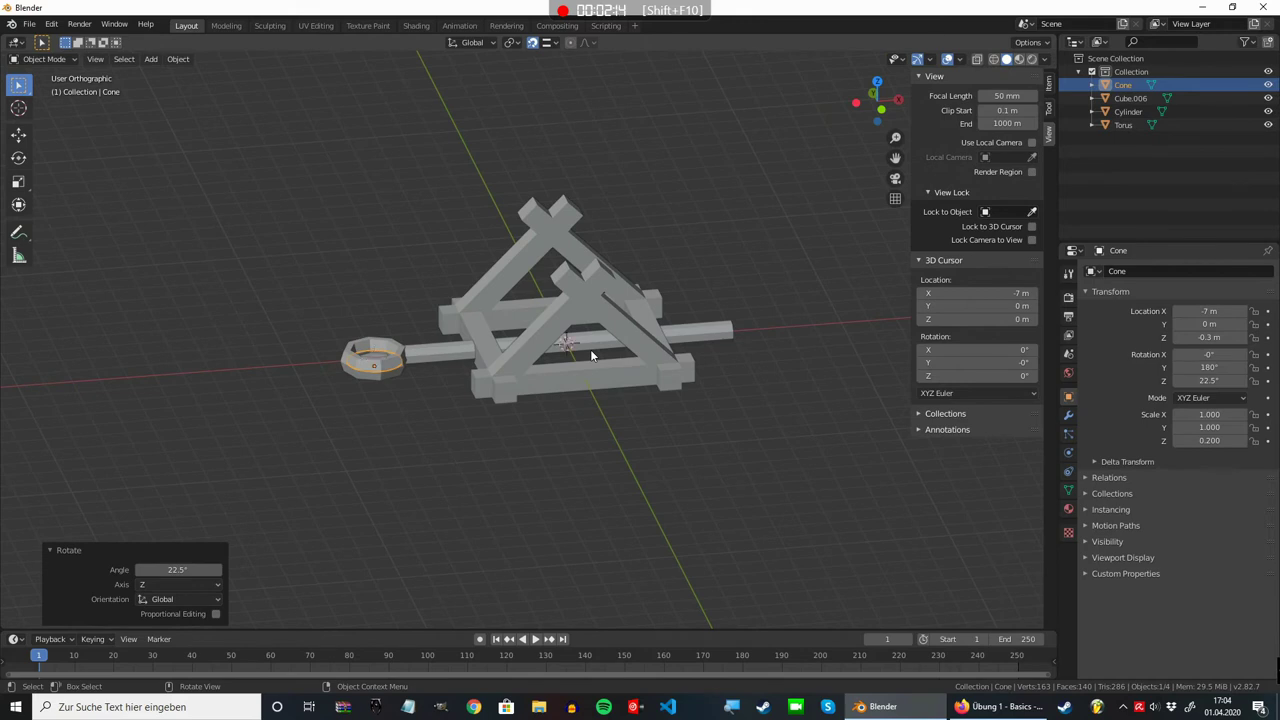
pyautogui.hotkey('shift', 'a')
# Step: Add a cube, scale it 2 along X, and move it to X 4.1 m as the counterweight
pyautogui.click(632, 362)
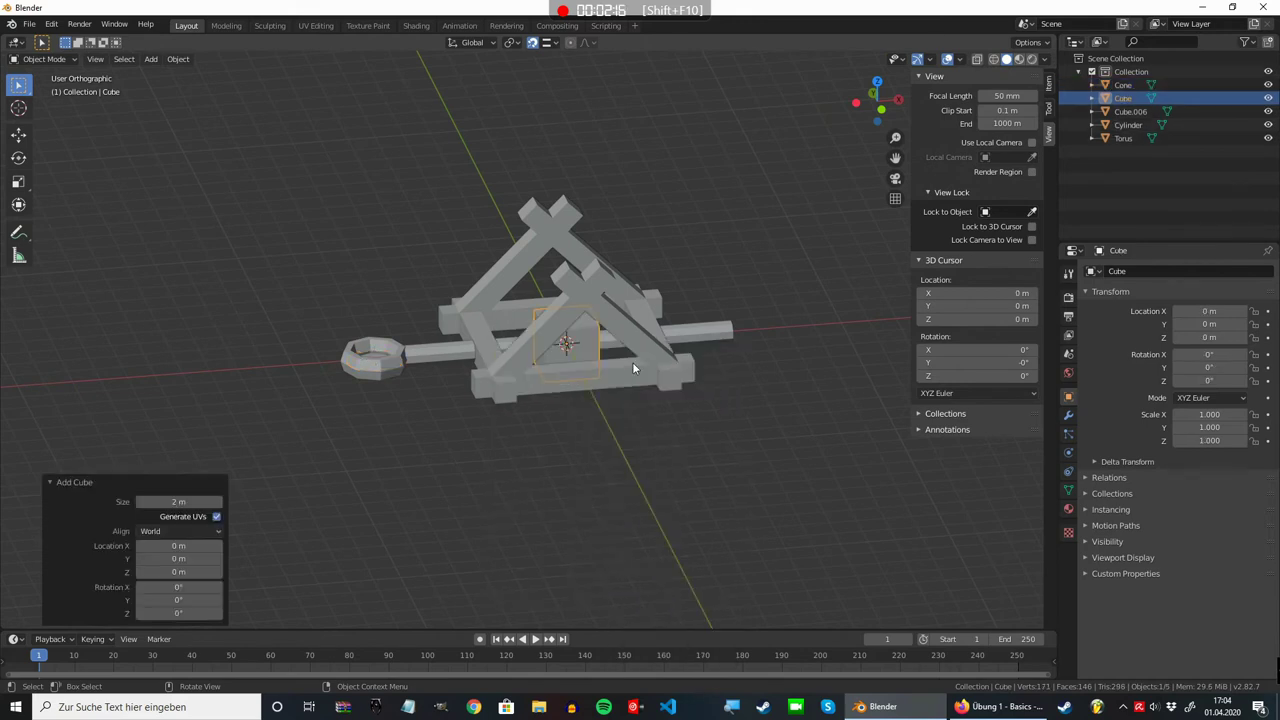
pyautogui.write('sx')
pyautogui.write('.')
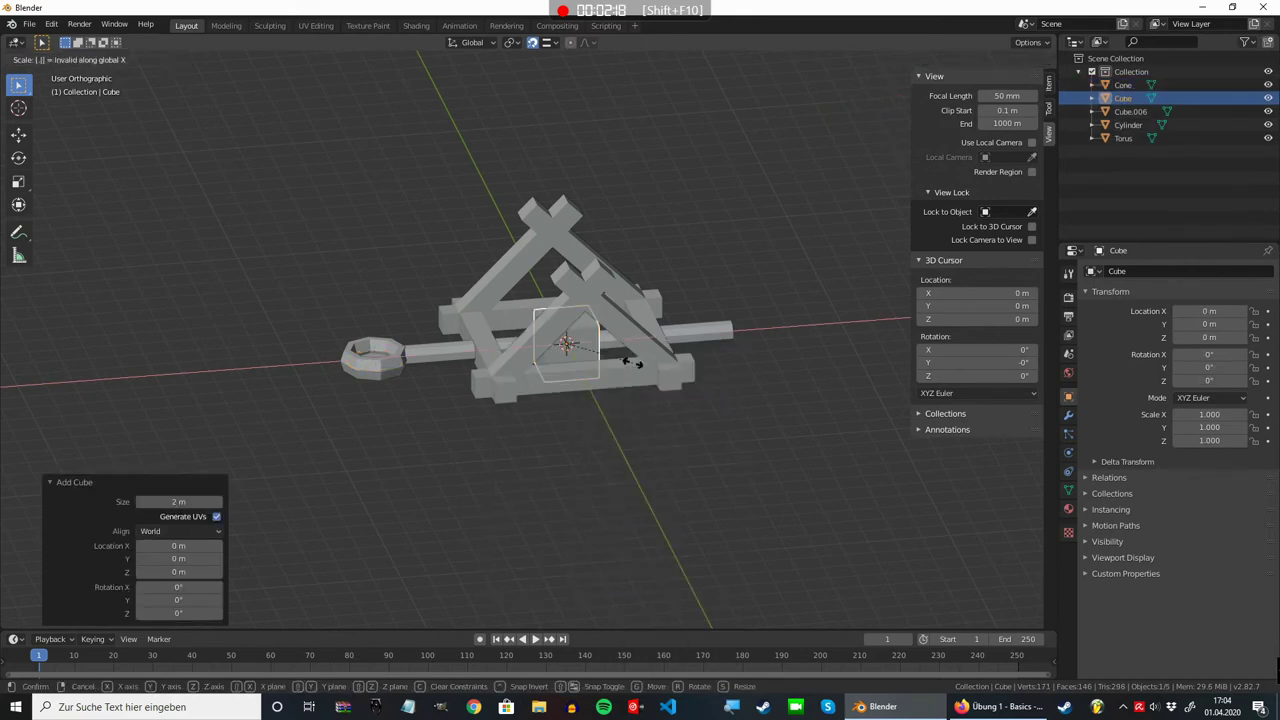
pyautogui.press('BackSpace')
pyautogui.write('2')
pyautogui.press('Return')
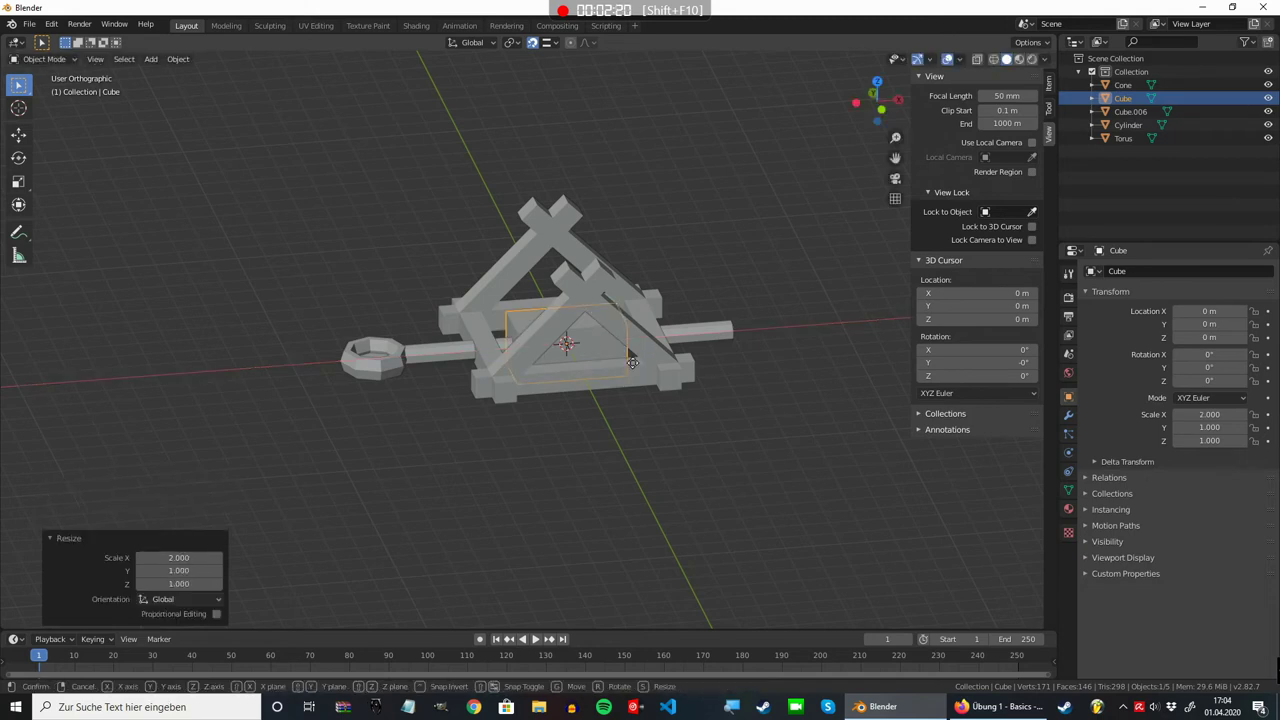
pyautogui.press('g')
pyautogui.press('x')
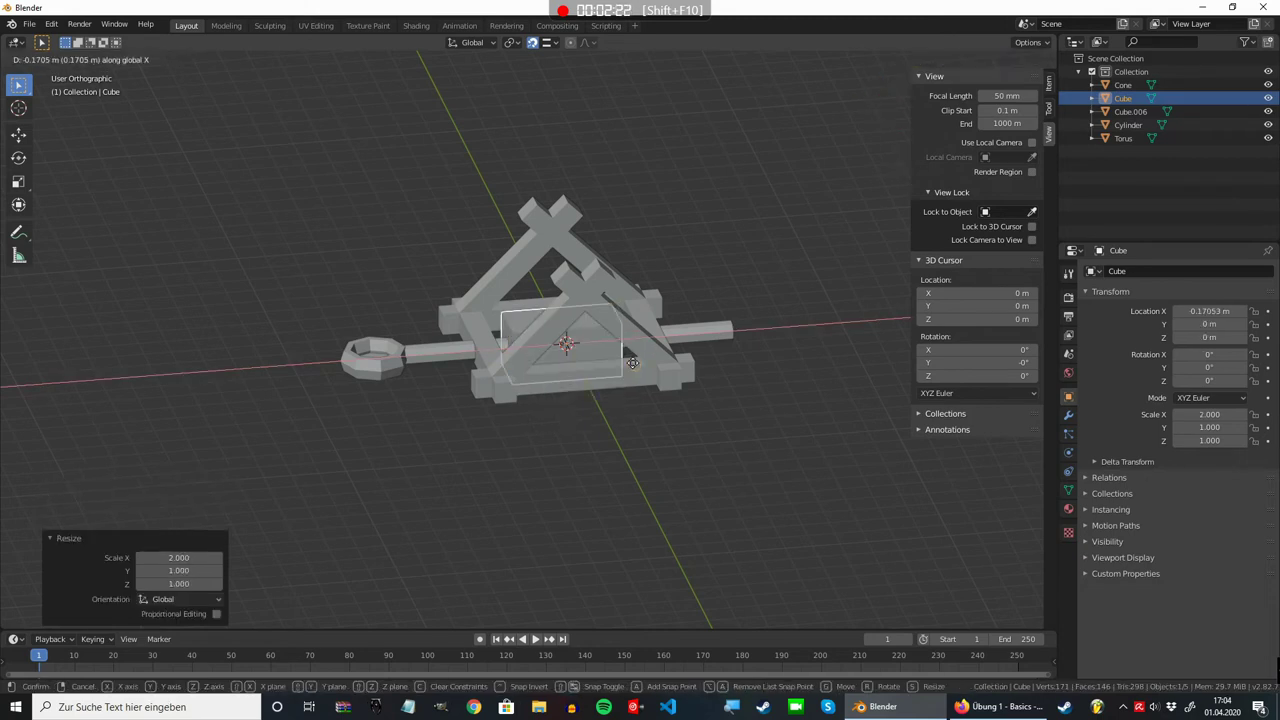
pyautogui.write('4.1')
pyautogui.press('Return')
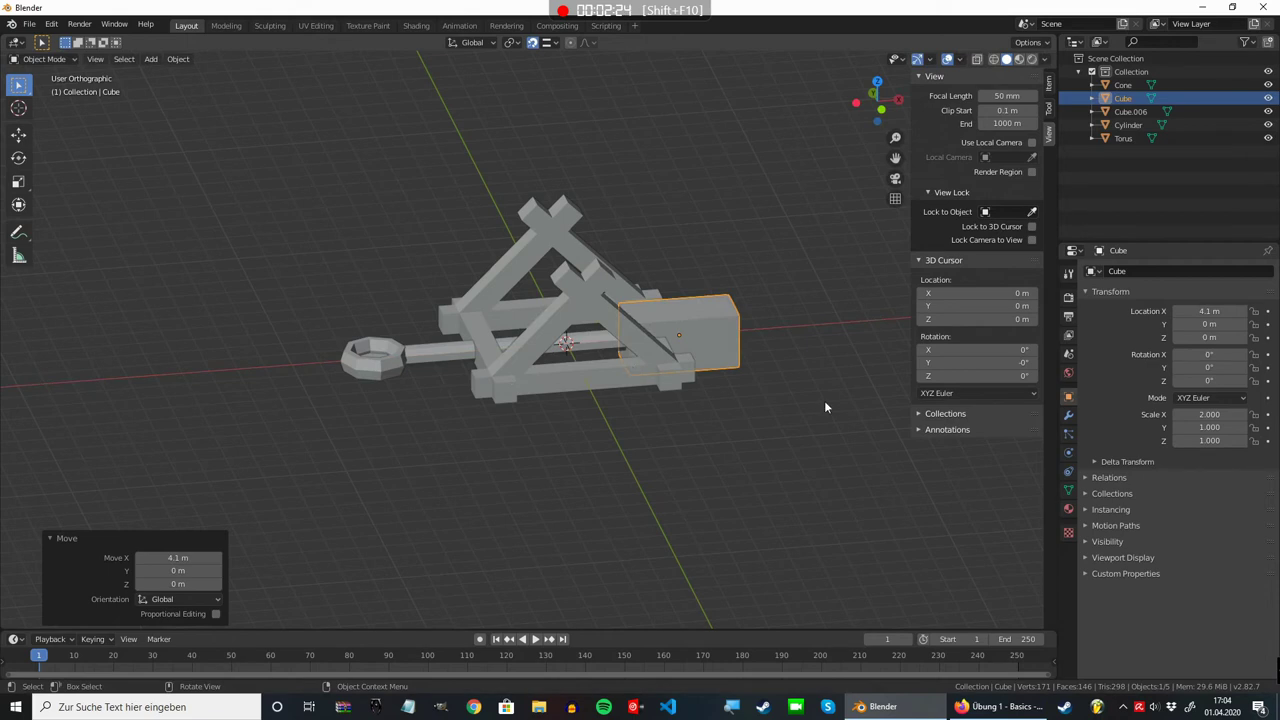
# Step: Duplicate the arm cylinder as a crossbar, turned 90° about Z and halved along Y
pyautogui.click(632, 358)
pyautogui.hotkey('shift', 'd')
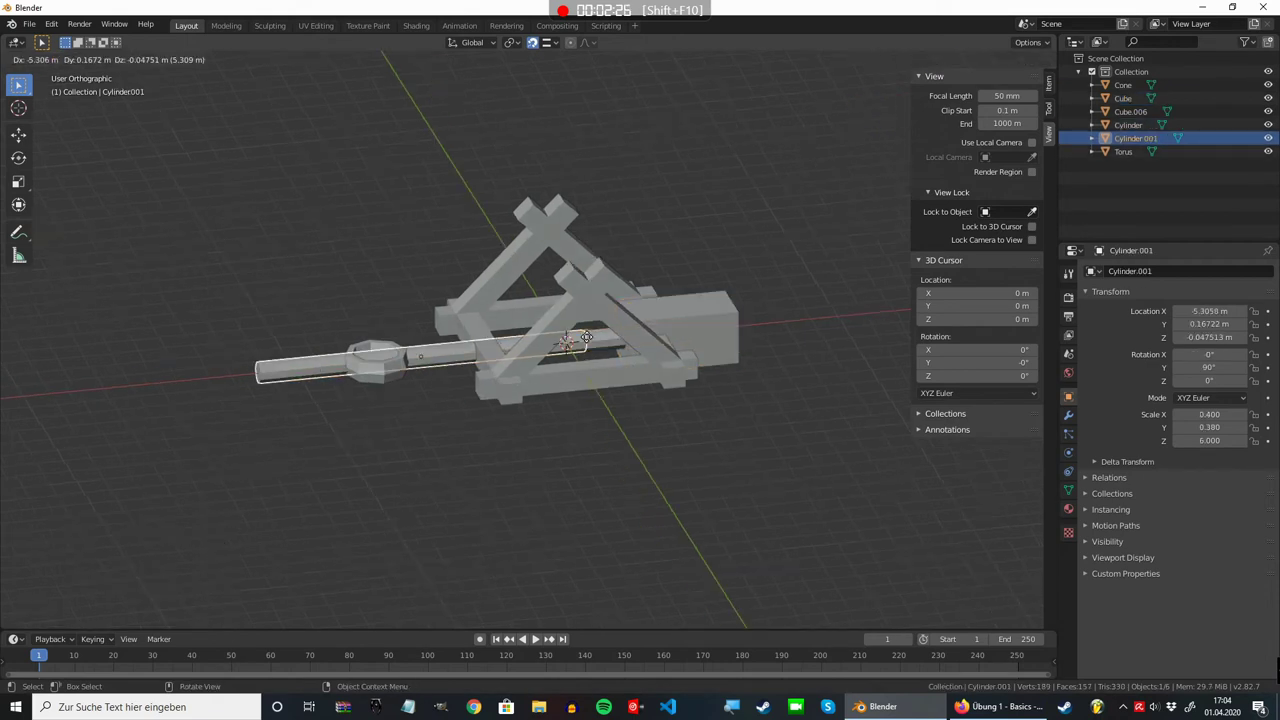
pyautogui.press('Escape')
pyautogui.write('rz')
pyautogui.write('90')
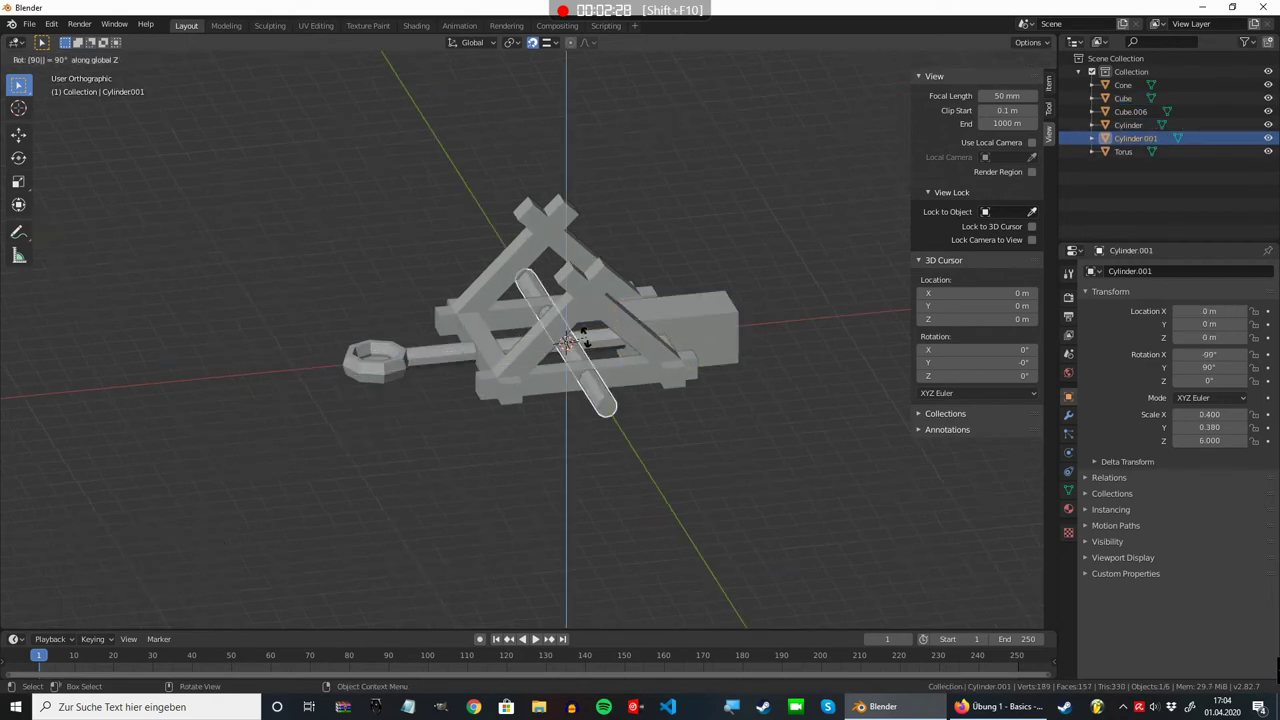
pyautogui.press('Return')
pyautogui.press('s')
pyautogui.write('y')
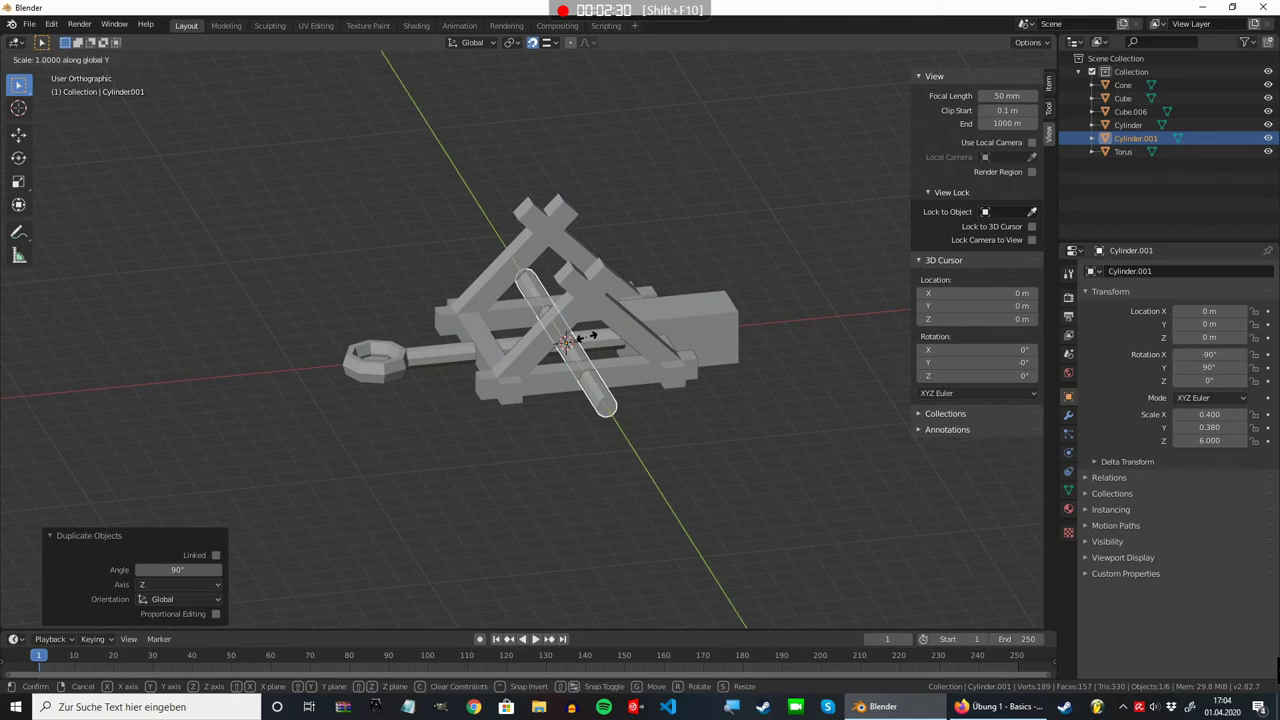
pyautogui.write('.5')
pyautogui.press('Return')
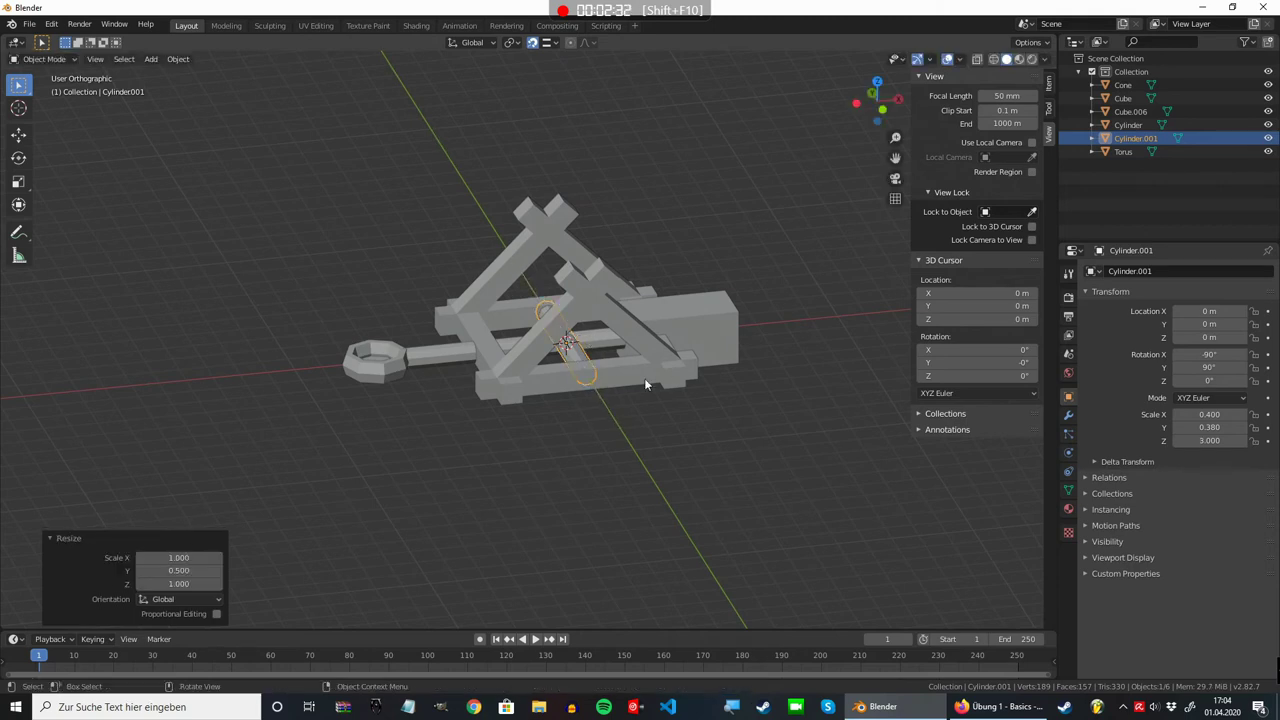
# Step: Join the arm pieces and counterweight box into one object and parent it to the crossbar
pyautogui.click(369, 362)
pyautogui.keyDown('shift'); pyautogui.click(418, 358); pyautogui.keyUp('shift')
pyautogui.keyDown('shift'); pyautogui.click(418, 358); pyautogui.keyUp('shift')
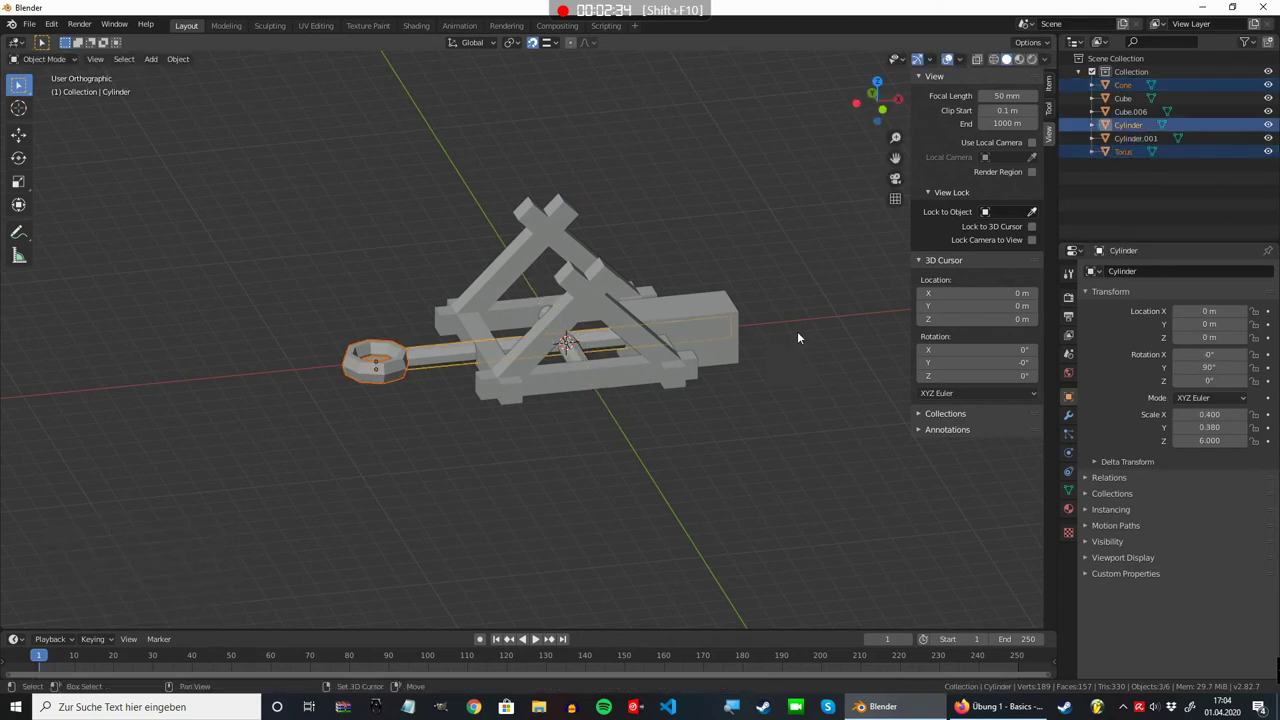
pyautogui.keyDown('shift'); pyautogui.click(714, 310); pyautogui.keyUp('shift')
pyautogui.hotkey('ctrl', 'j')
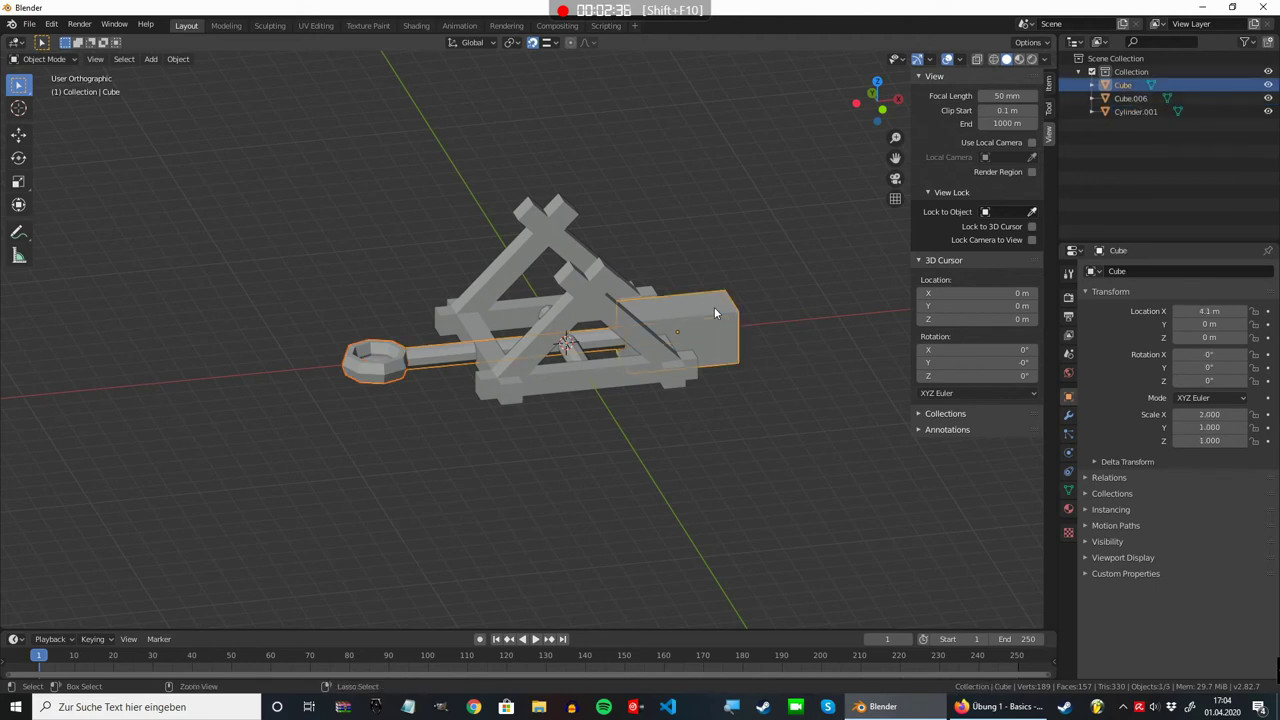
pyautogui.moveTo(714, 307); pyautogui.dragTo(530, 316, button='middle')
pyautogui.keyDown('shift'); pyautogui.click(530, 316); pyautogui.keyUp('shift')
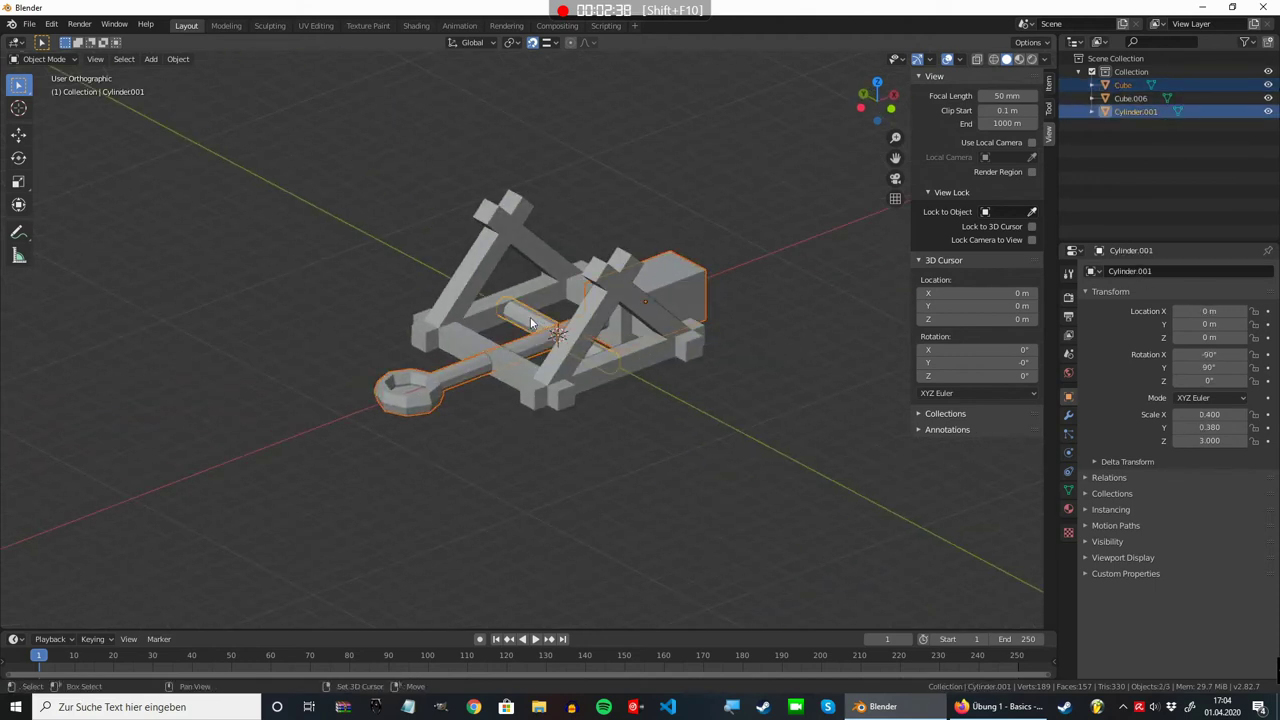
pyautogui.hotkey('ctrl', 'p')
pyautogui.click(530, 317)
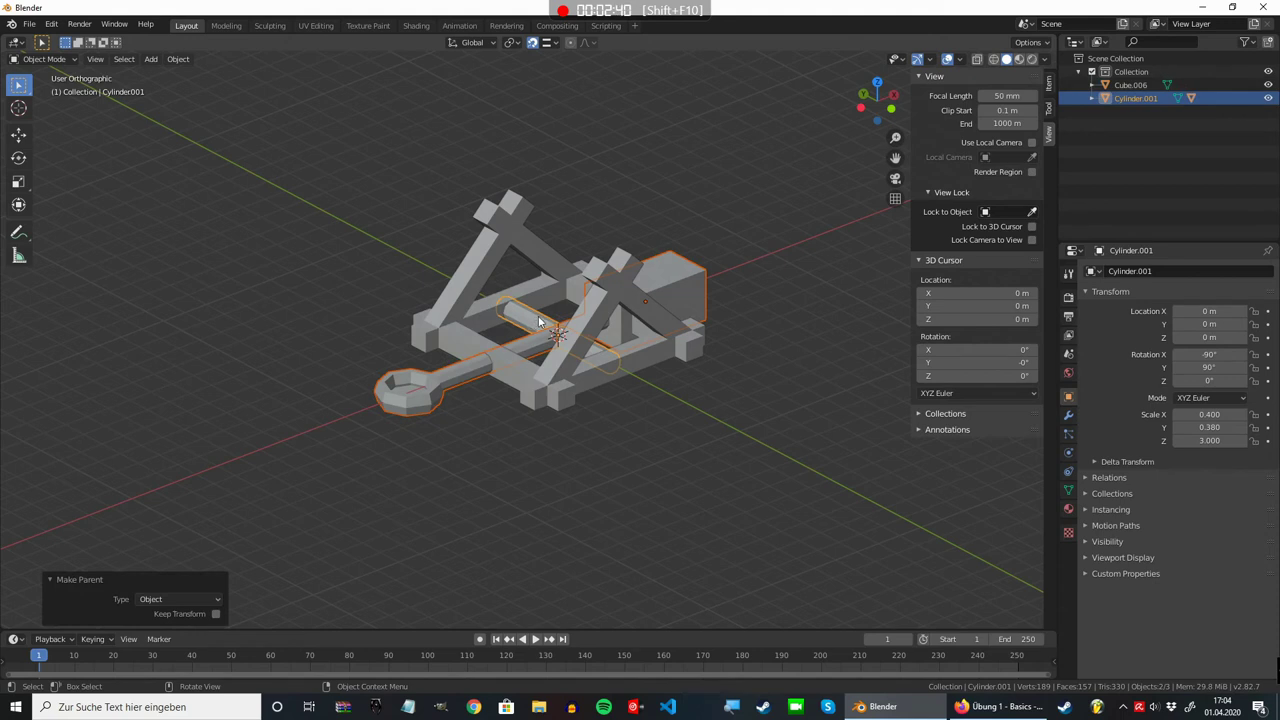
# Step: With Edge Center snapping on, raise the crossbar vertically onto the frame top at 3.4 m
pyautogui.moveTo(538, 315); pyautogui.dragTo(517, 320, button='middle')
pyautogui.click(532, 42)
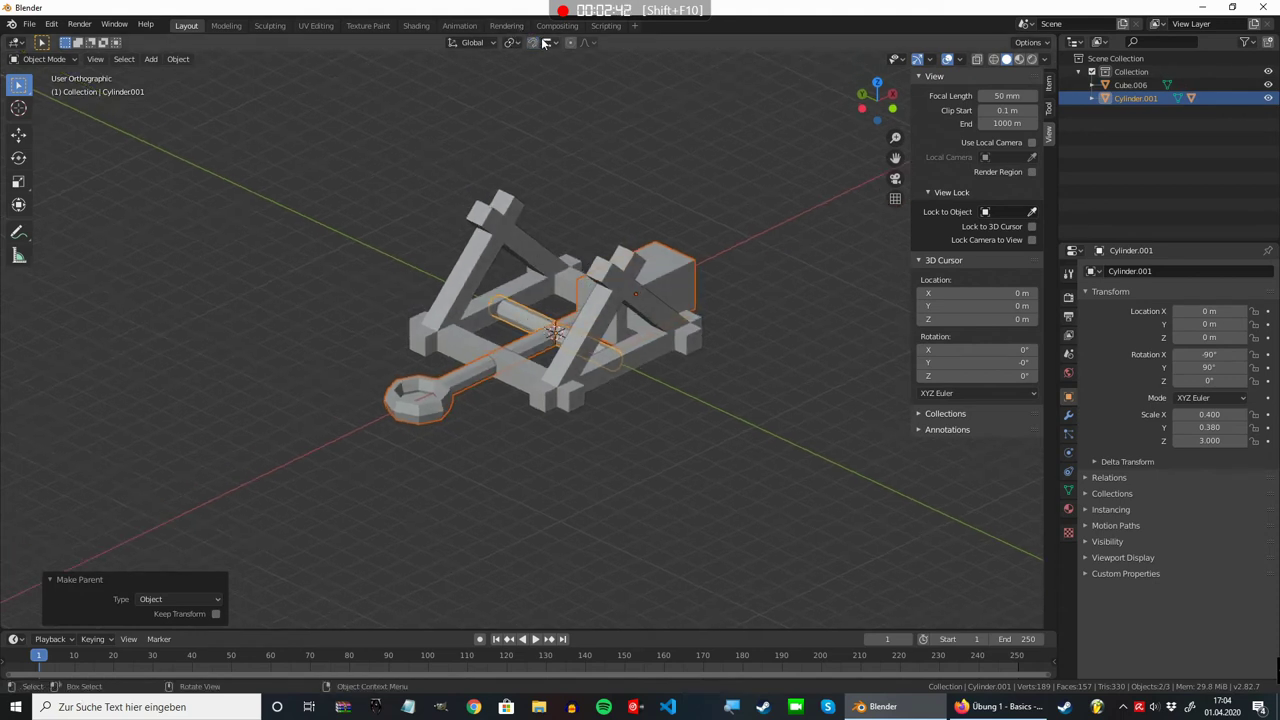
pyautogui.click(546, 42)
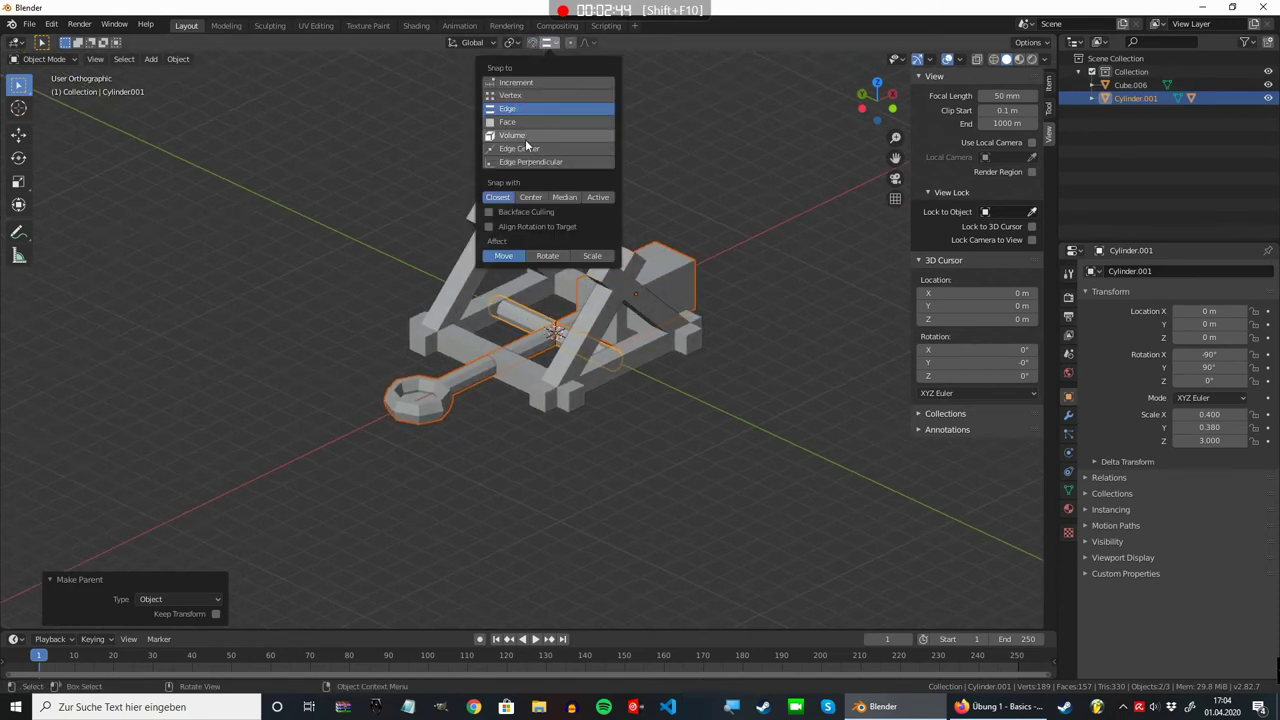
pyautogui.click(520, 148)
pyautogui.hotkey('shift', 'Tab')
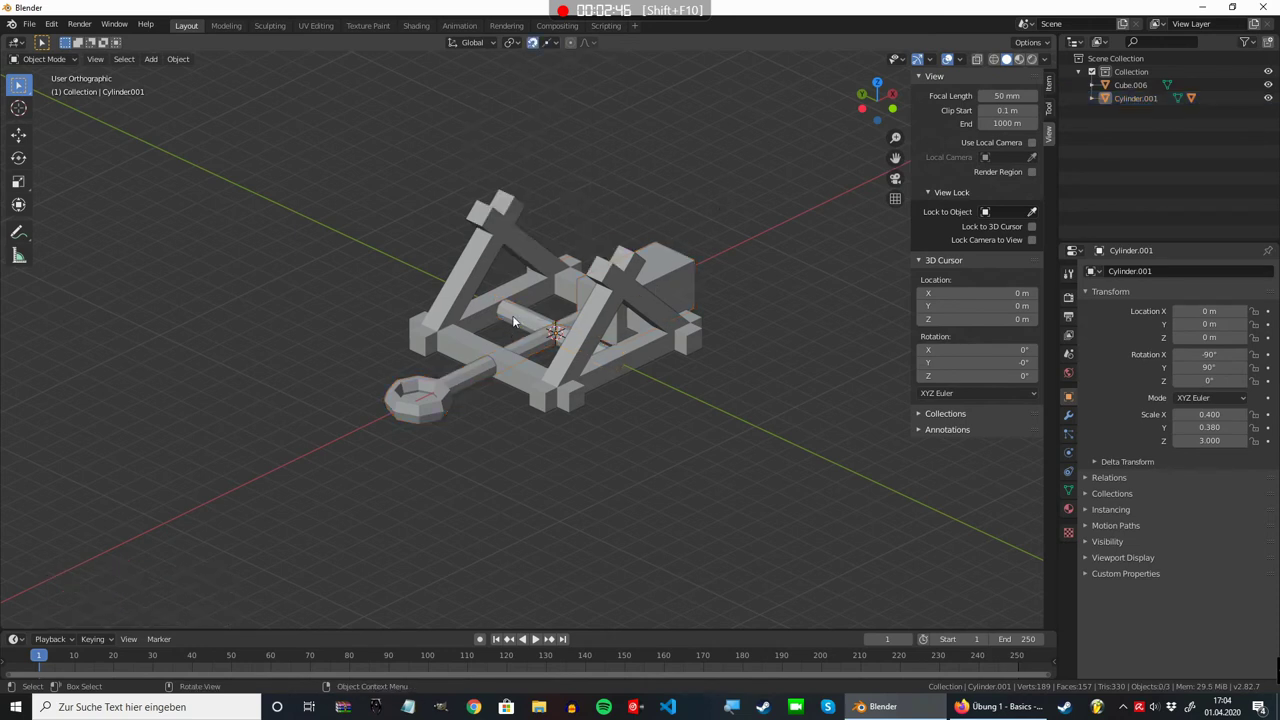
pyautogui.press('g')
pyautogui.press('z')
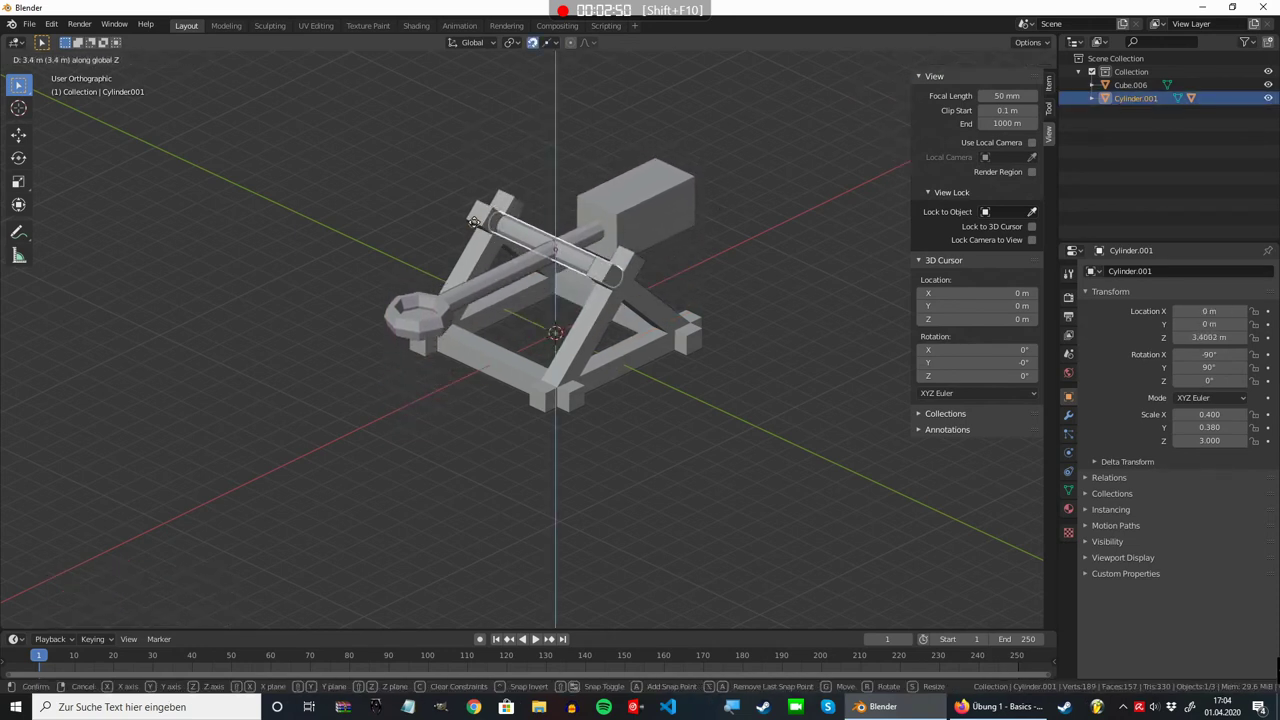
pyautogui.click(477, 225)
# Step: Parent the crossbar to the frame object Cube.006
pyautogui.moveTo(477, 225); pyautogui.dragTo(501, 244, button='middle')
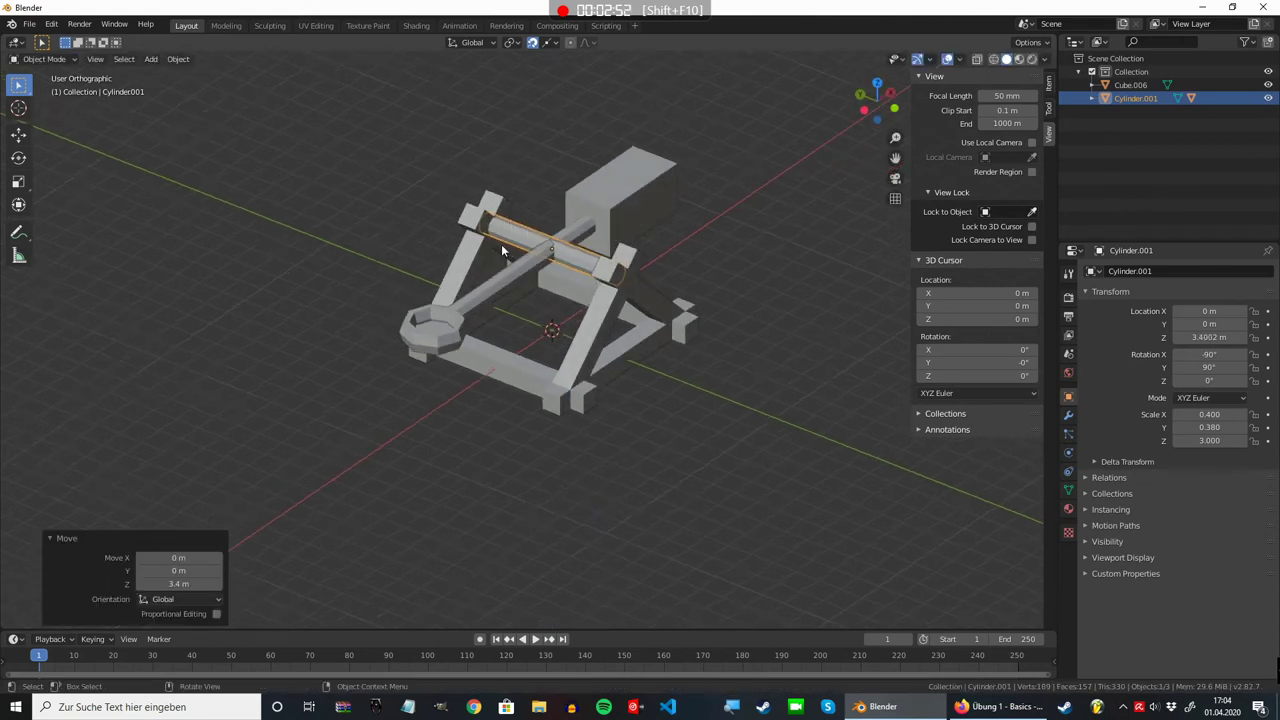
pyautogui.click(462, 258)
pyautogui.hotkey('ctrl', 'p')
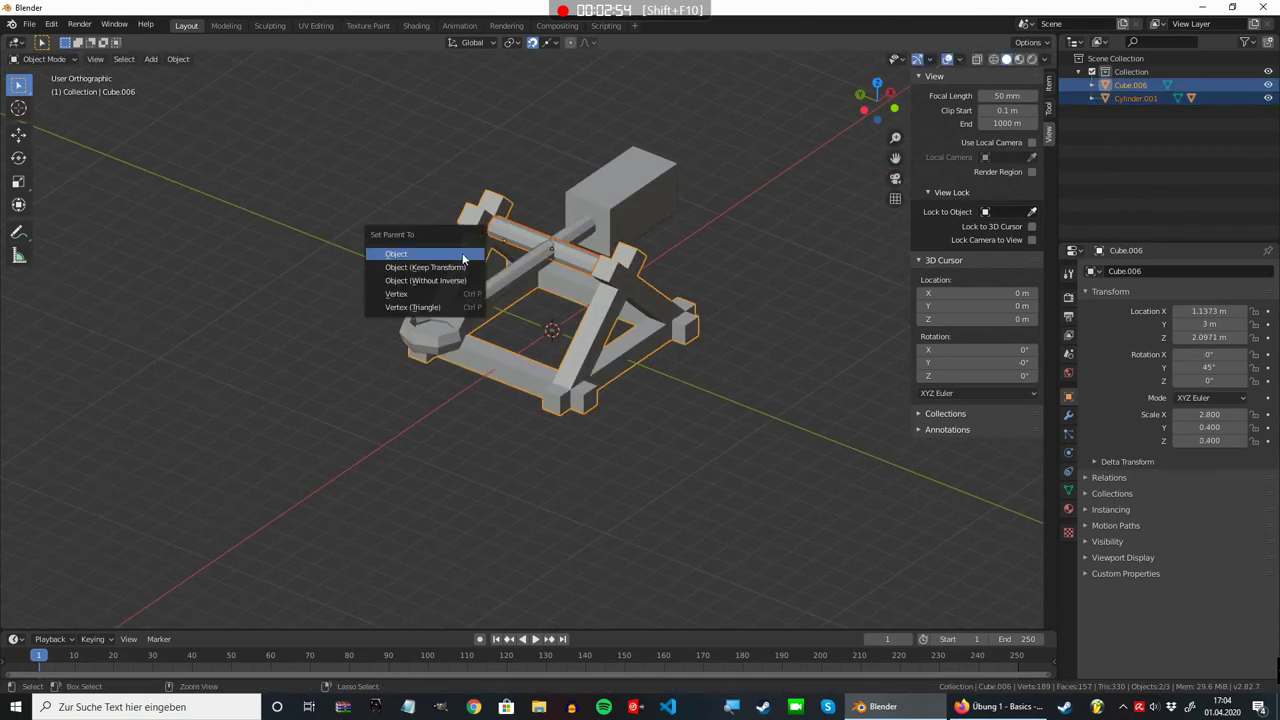
pyautogui.click(462, 258)
pyautogui.hotkey('shift', 'a')
pyautogui.moveTo(632, 302)
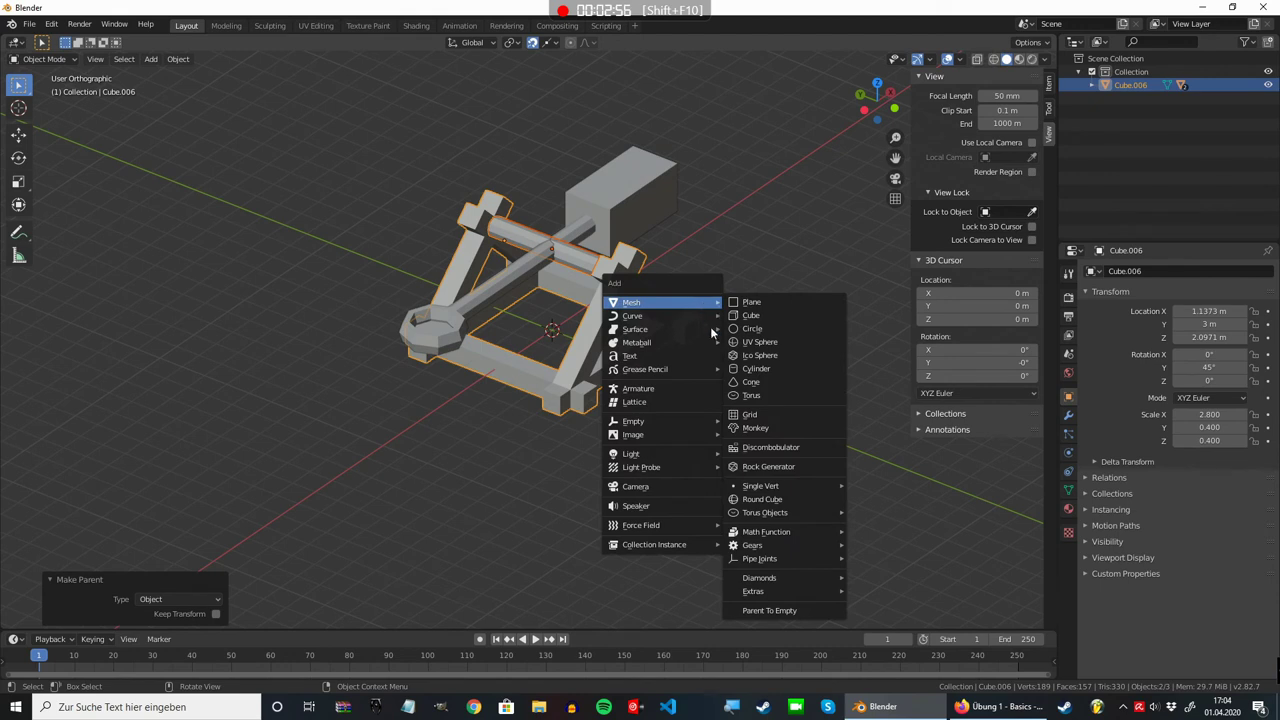
# Step: Add an 8-vertex cylinder and stand it upright with a 90° turn about X
pyautogui.click(740, 371)
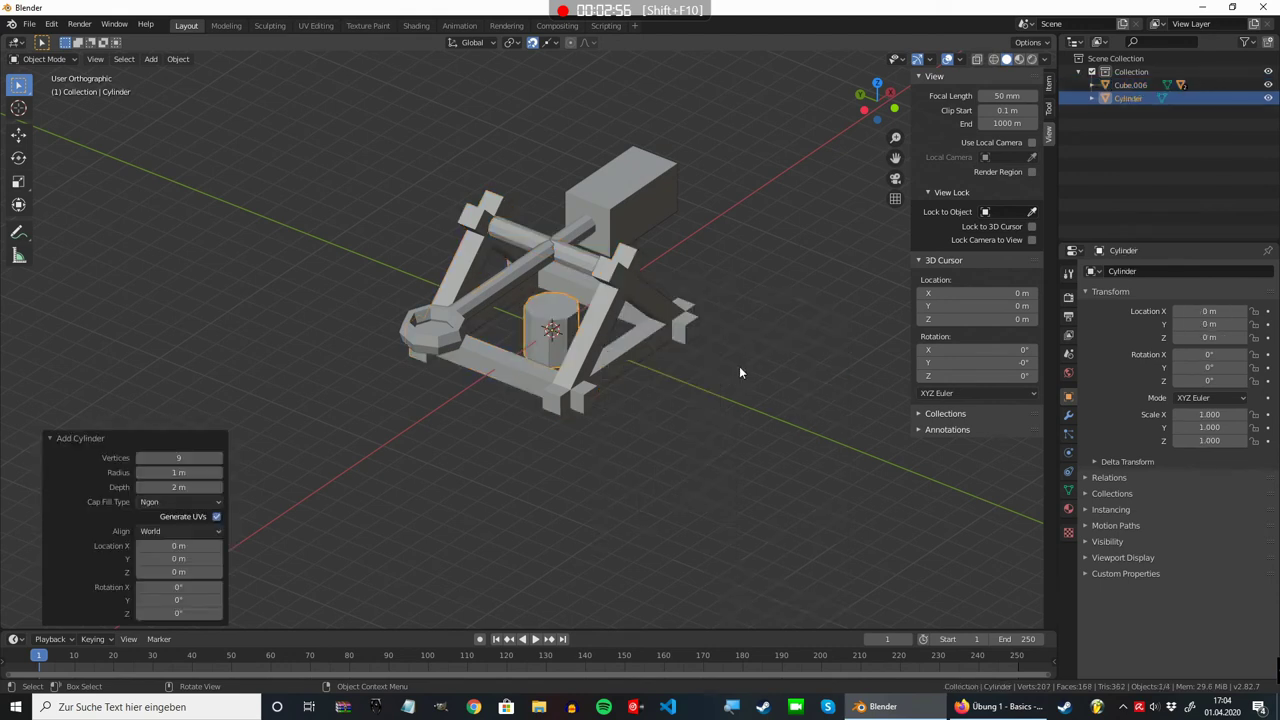
pyautogui.click(184, 458)
pyautogui.write('8')
pyautogui.press('Return')
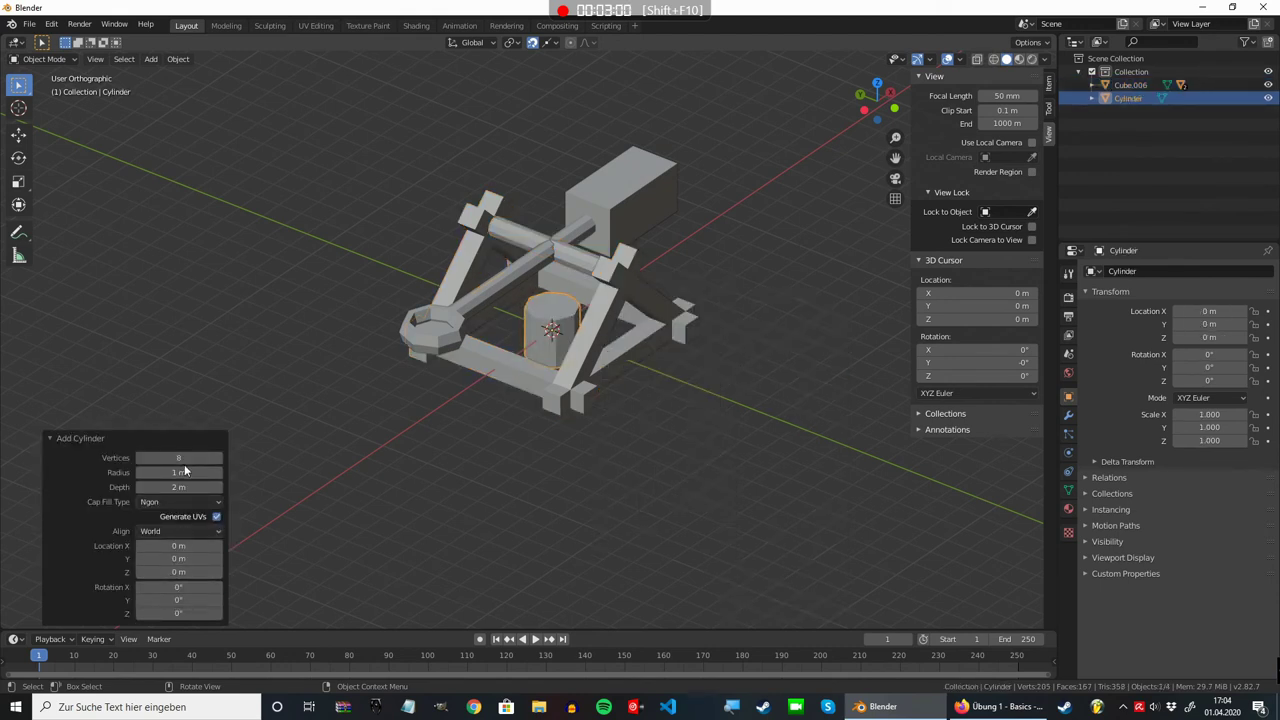
pyautogui.press('r')
pyautogui.press('x')
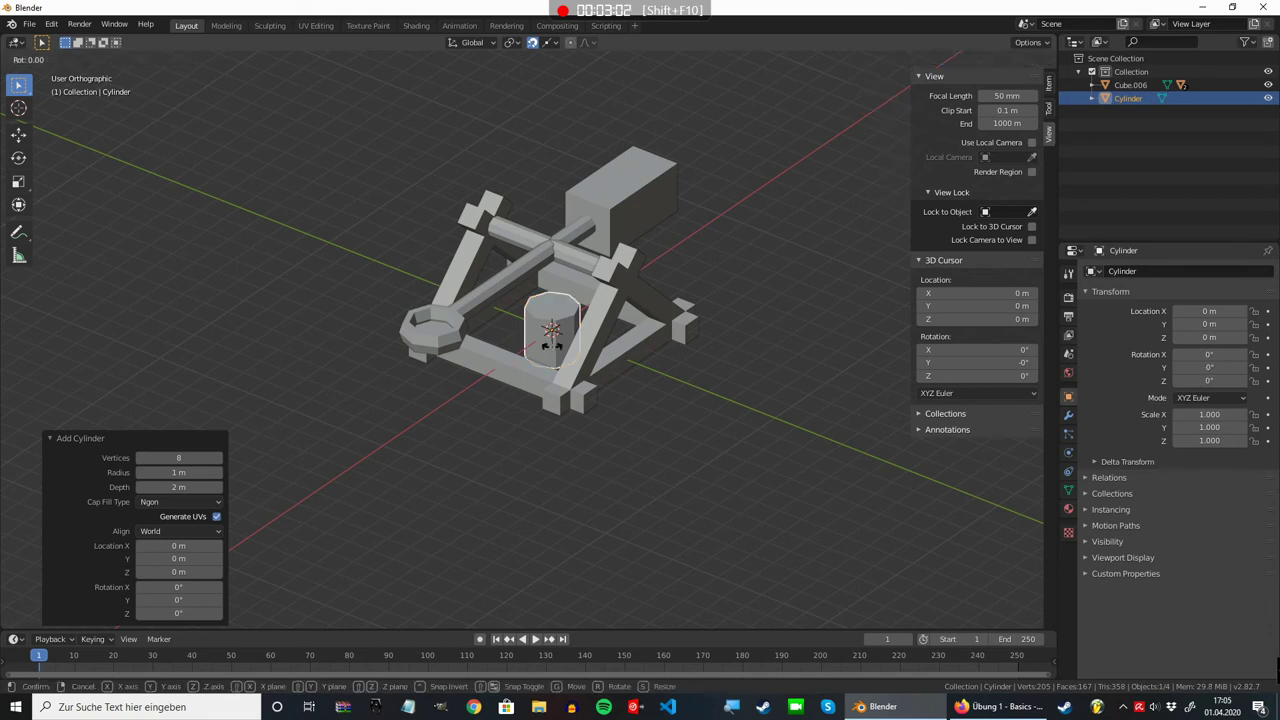
pyautogui.press('9')
pyautogui.press('0')
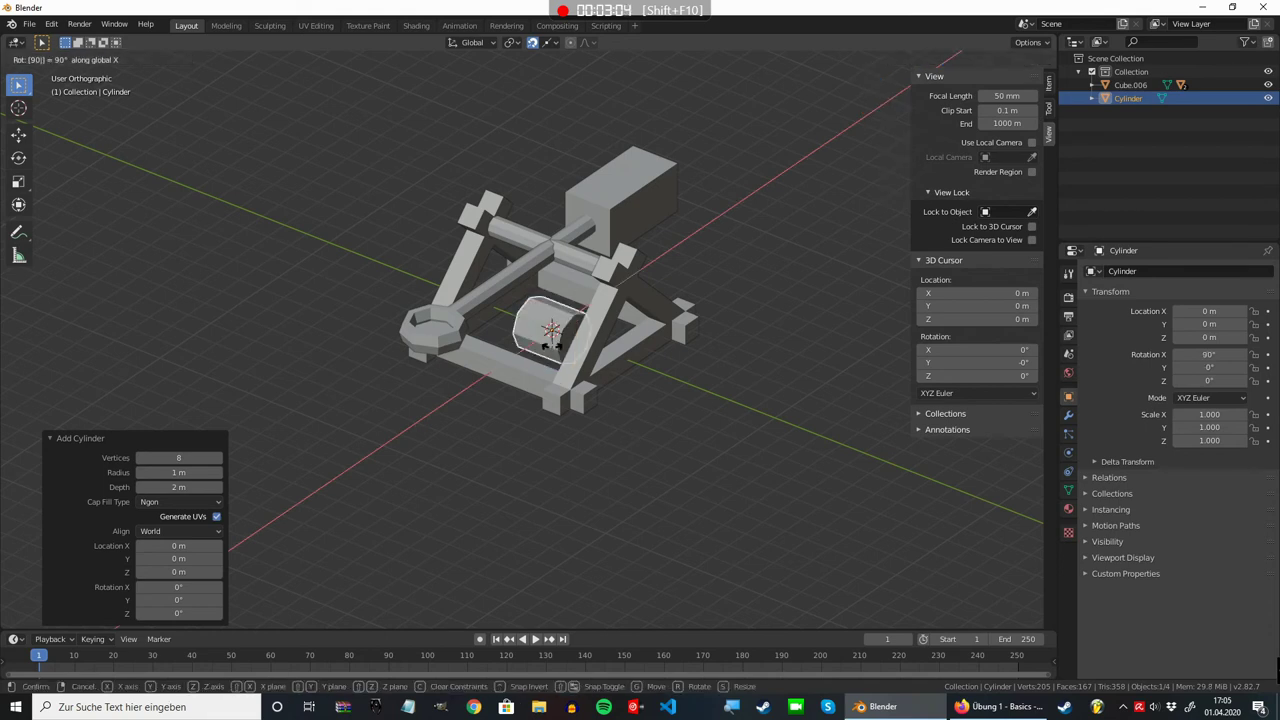
# Step: Flatten the wheel to 0.25 along Y and rotate it 22.5° about Y
pyautogui.press('Return')
pyautogui.write('sxy')
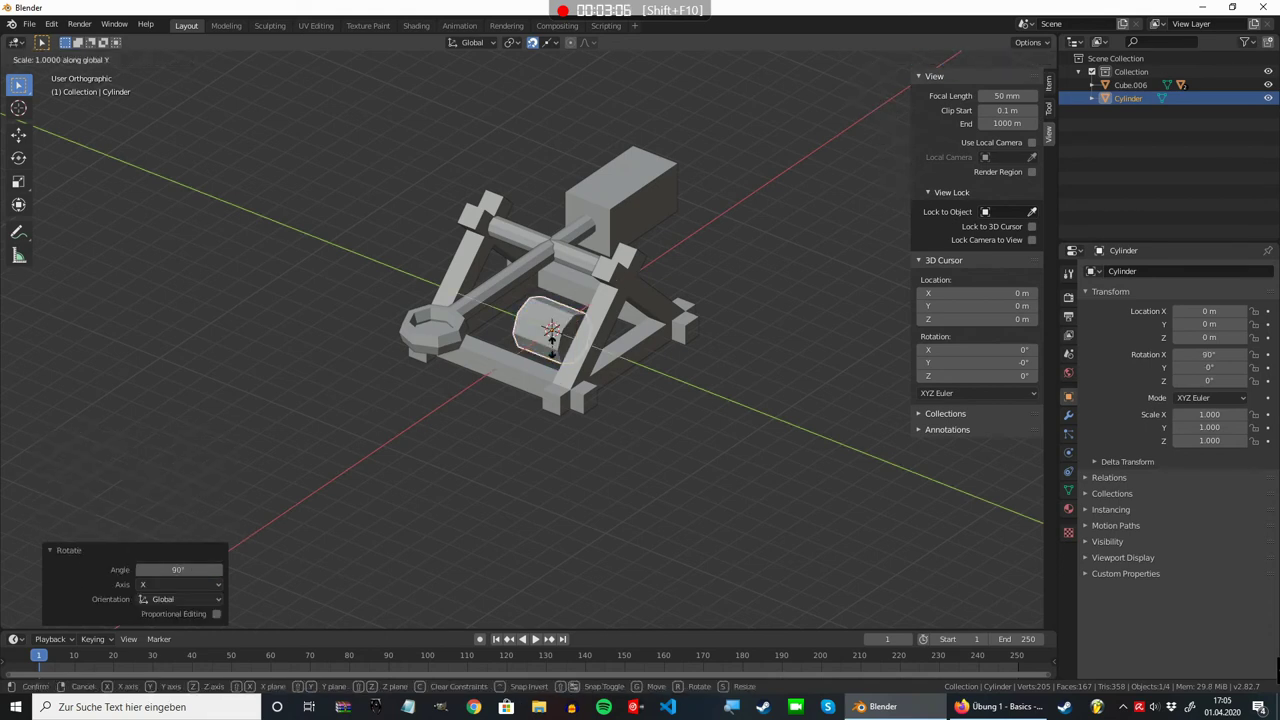
pyautogui.write('.25')
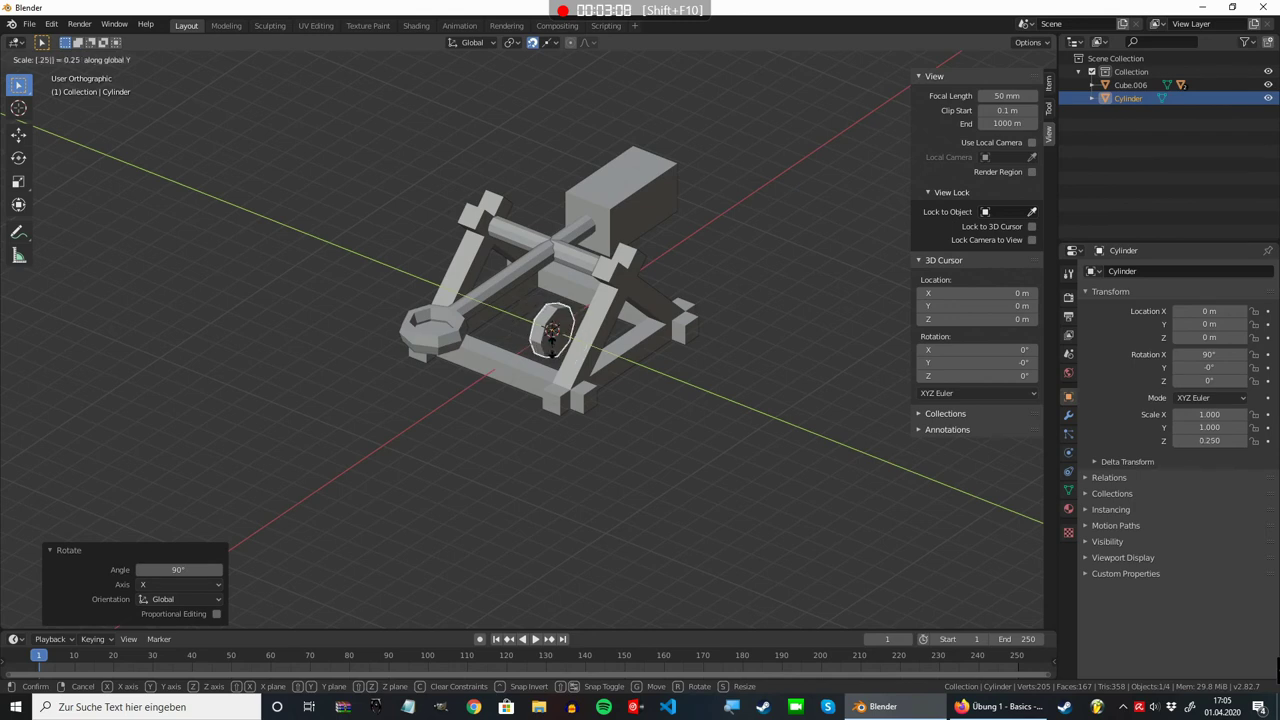
pyautogui.press('Return')
pyautogui.press('s')
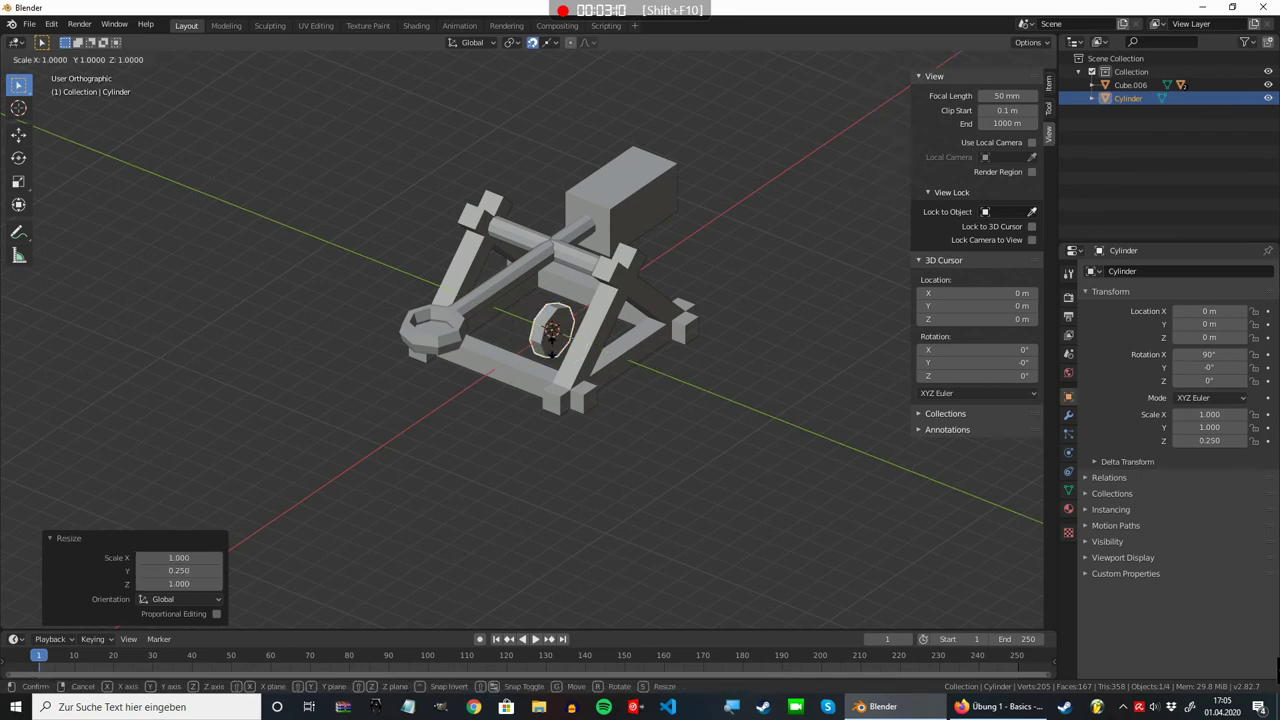
pyautogui.press('r')
pyautogui.press('y')
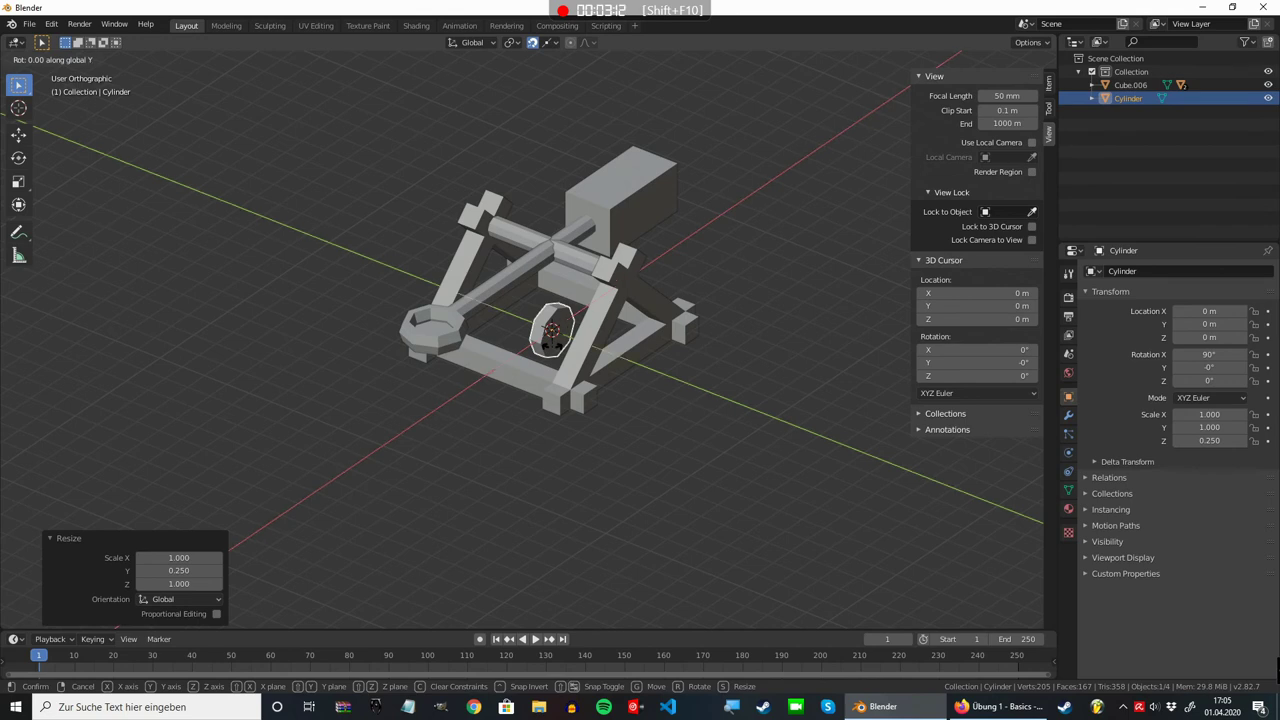
pyautogui.write('22.5')
pyautogui.press('Return')
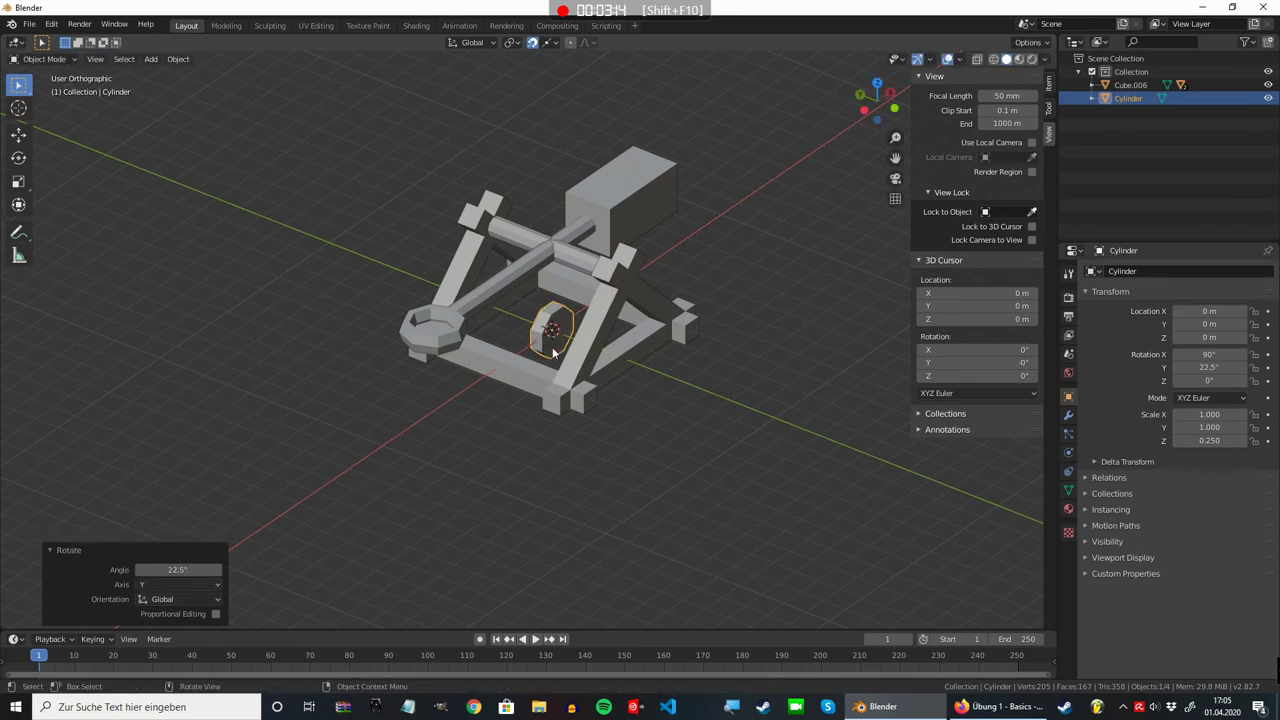
# Step: Move the wheel to the frame corner at X -3 m, Y -4 m
pyautogui.write('gx')
pyautogui.write('-4')
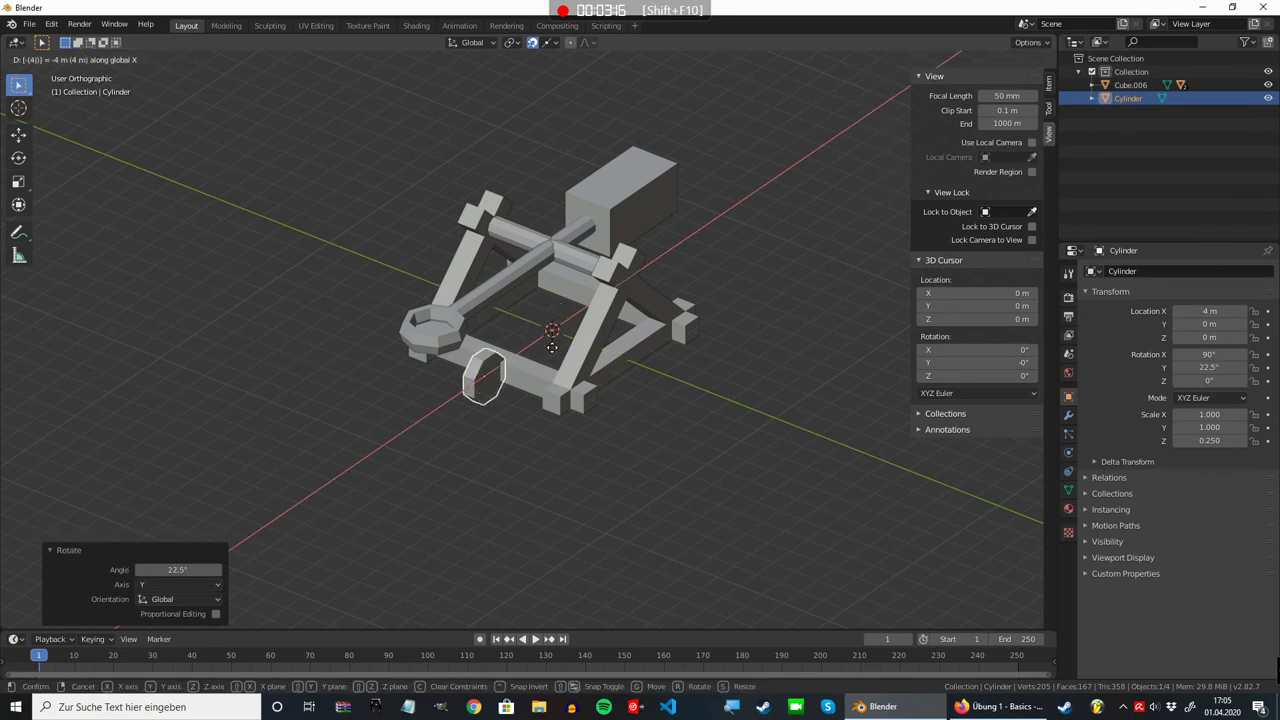
pyautogui.press('BackSpace')
pyautogui.write('3')
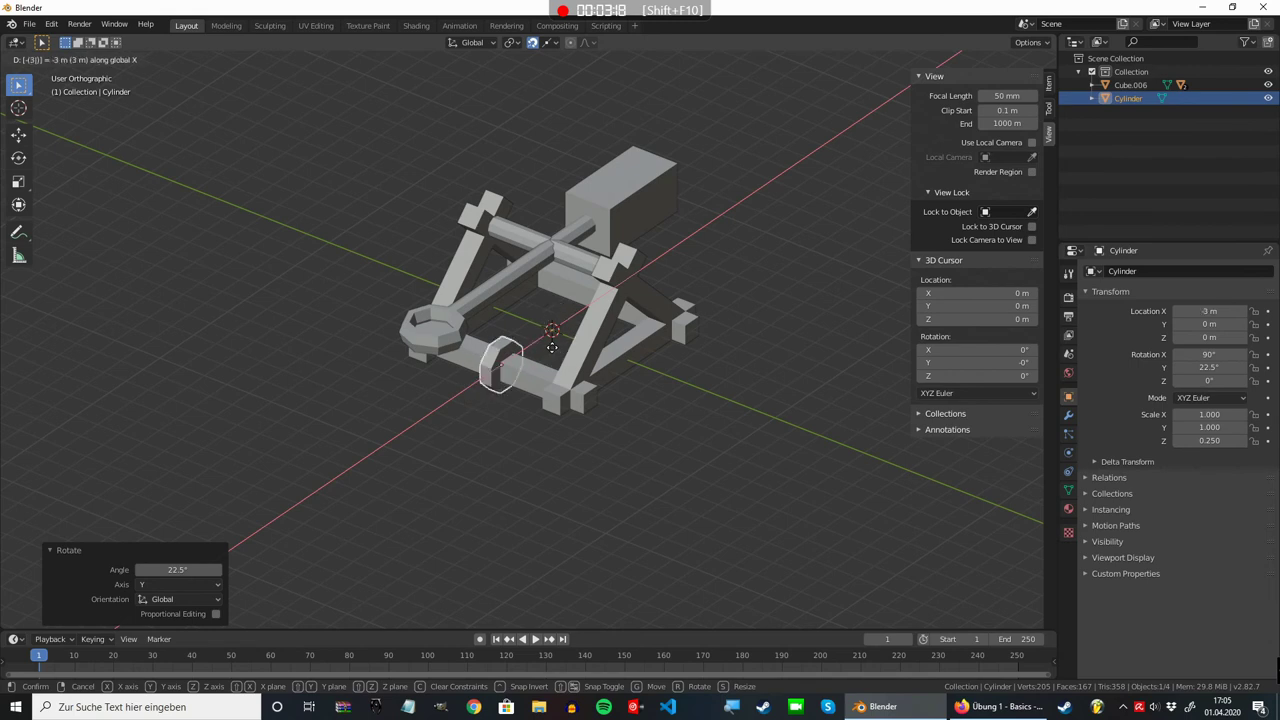
pyautogui.press('Return')
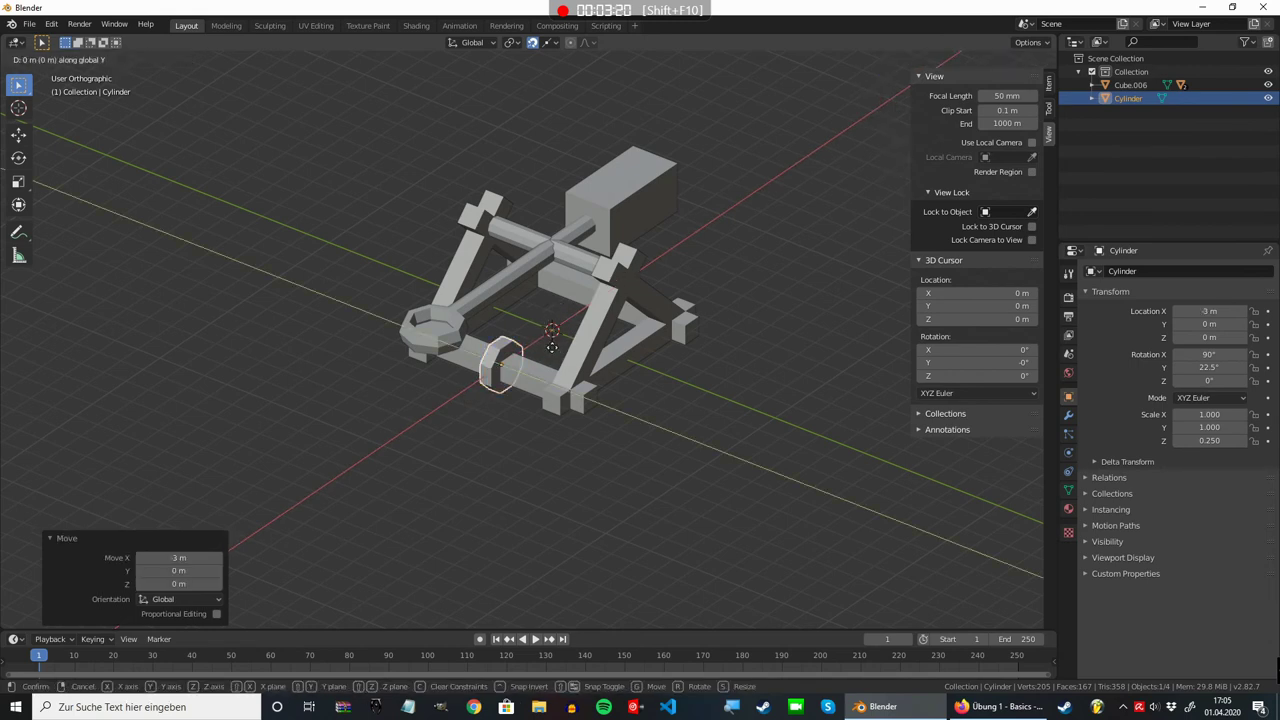
pyautogui.write('-3')
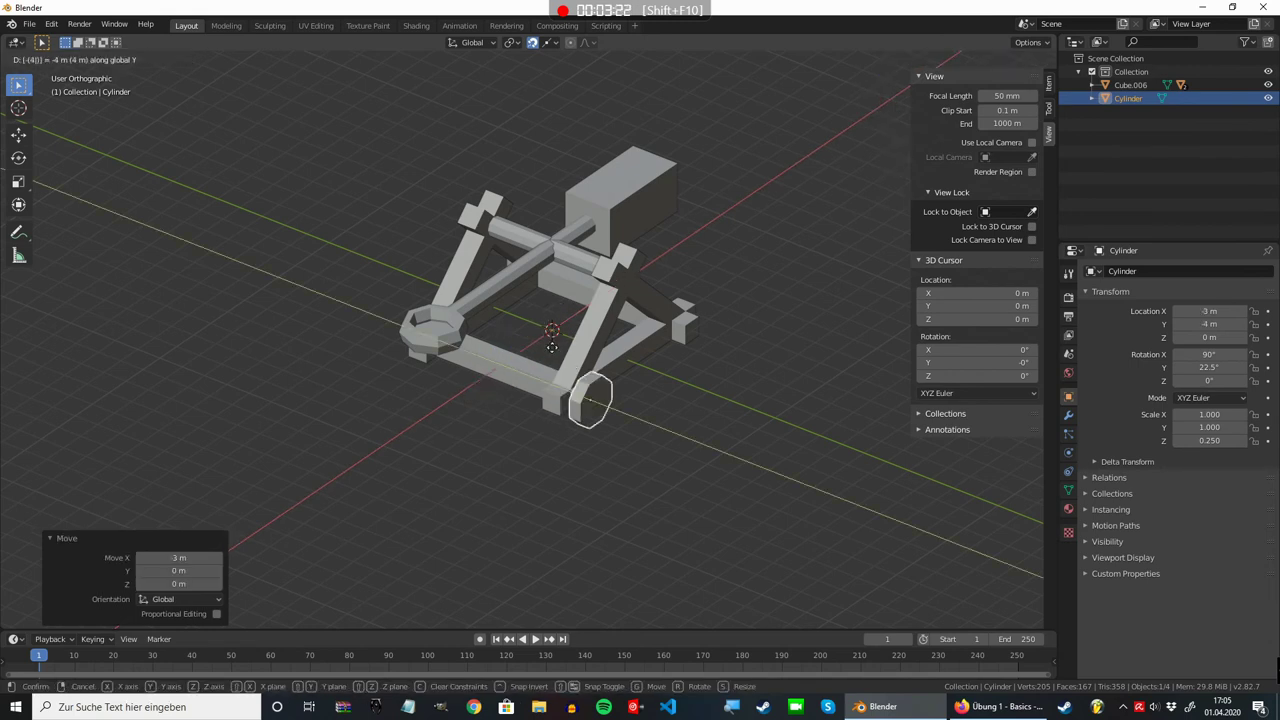
pyautogui.press('Return')
# Step: Duplicate the wheel 6 m along X for the second front wheel
pyautogui.hotkey('shift', 'a')
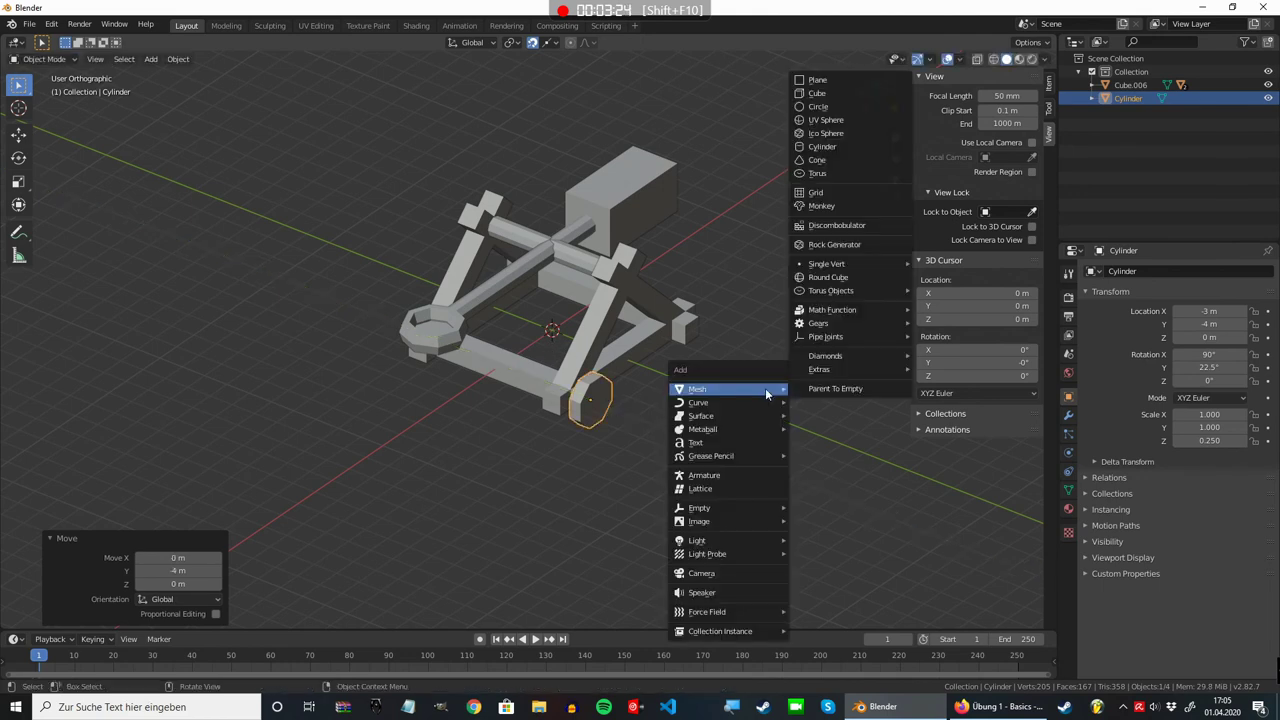
pyautogui.press('Escape')
pyautogui.hotkey('shift', 'd')
pyautogui.press('x')
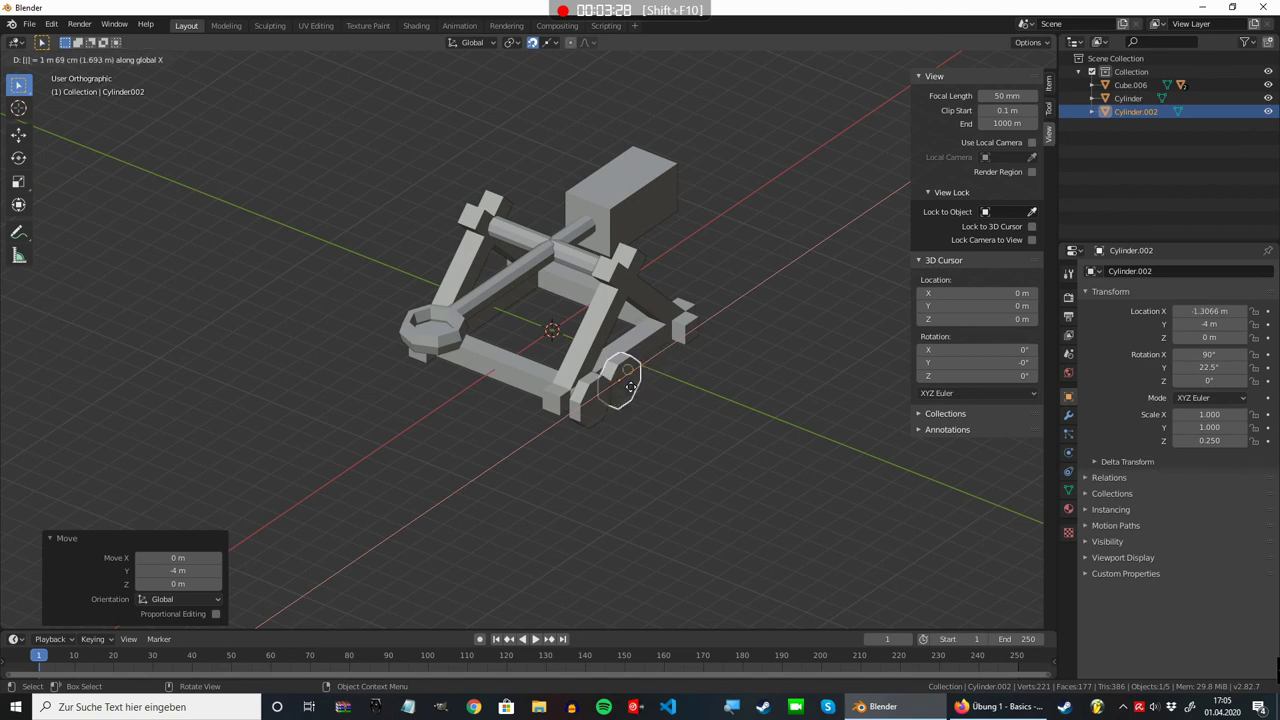
pyautogui.write('6')
pyautogui.press('Return')
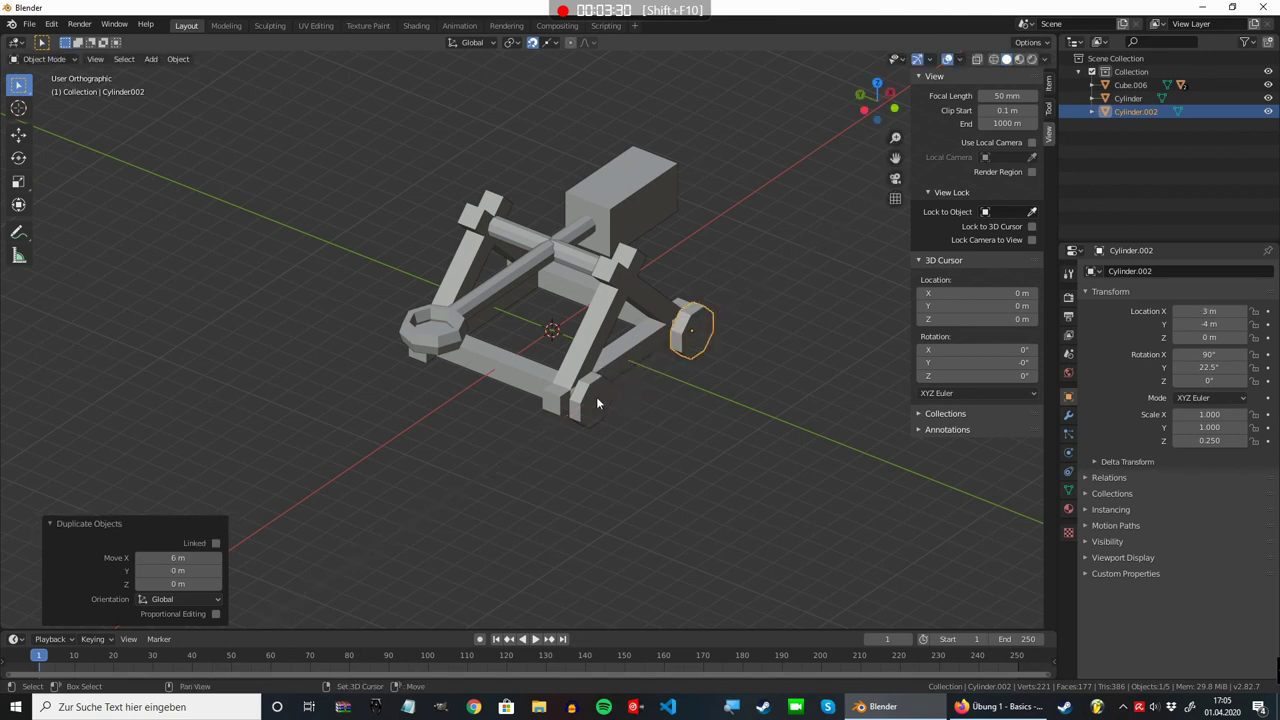
# Step: Copy both front wheels 8 m along Y to make the rear wheels
pyautogui.keyDown('shift'); pyautogui.click(596, 396); pyautogui.keyUp('shift')
pyautogui.hotkey('shift', 'd')
pyautogui.press('y')
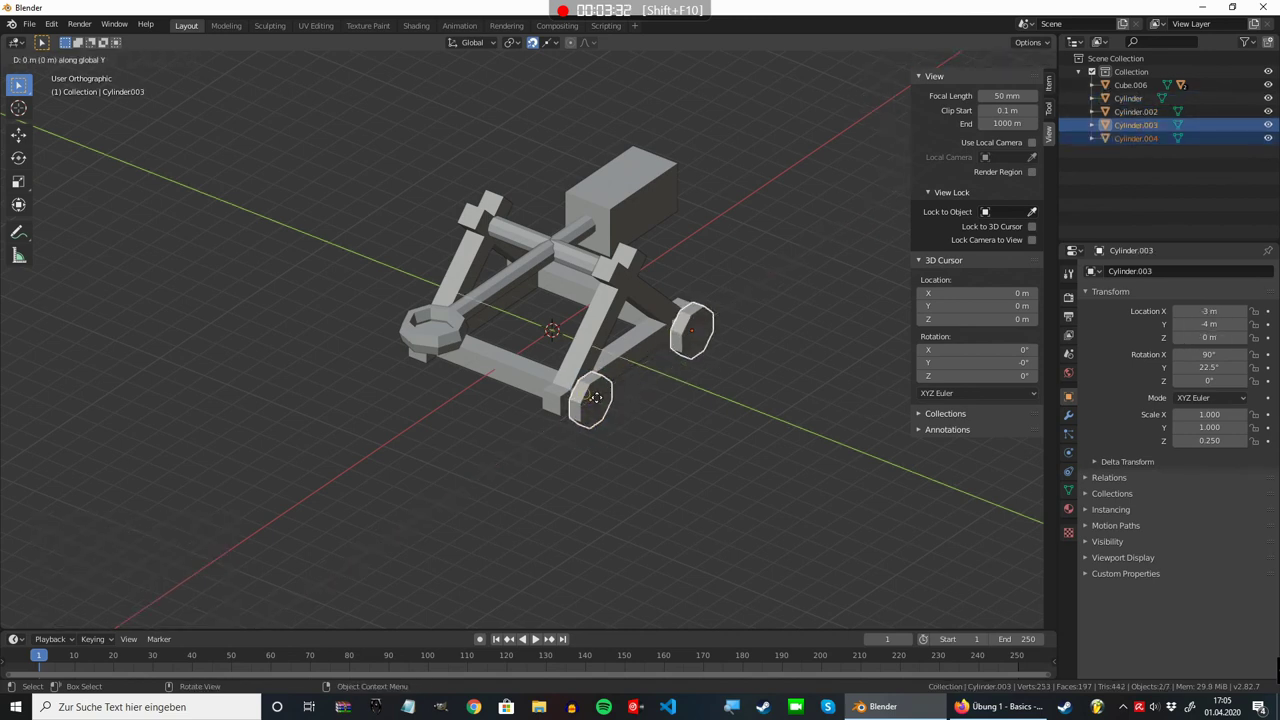
pyautogui.write('6')
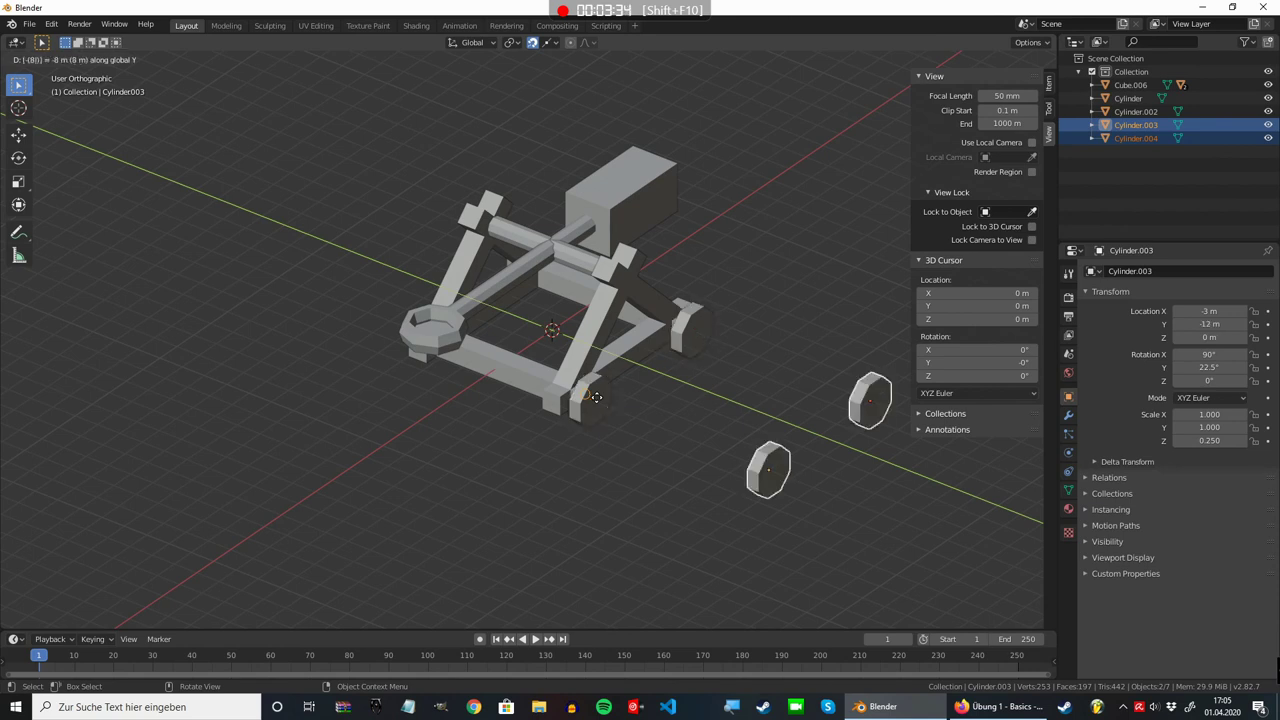
pyautogui.press('BackSpace')
pyautogui.write('8')
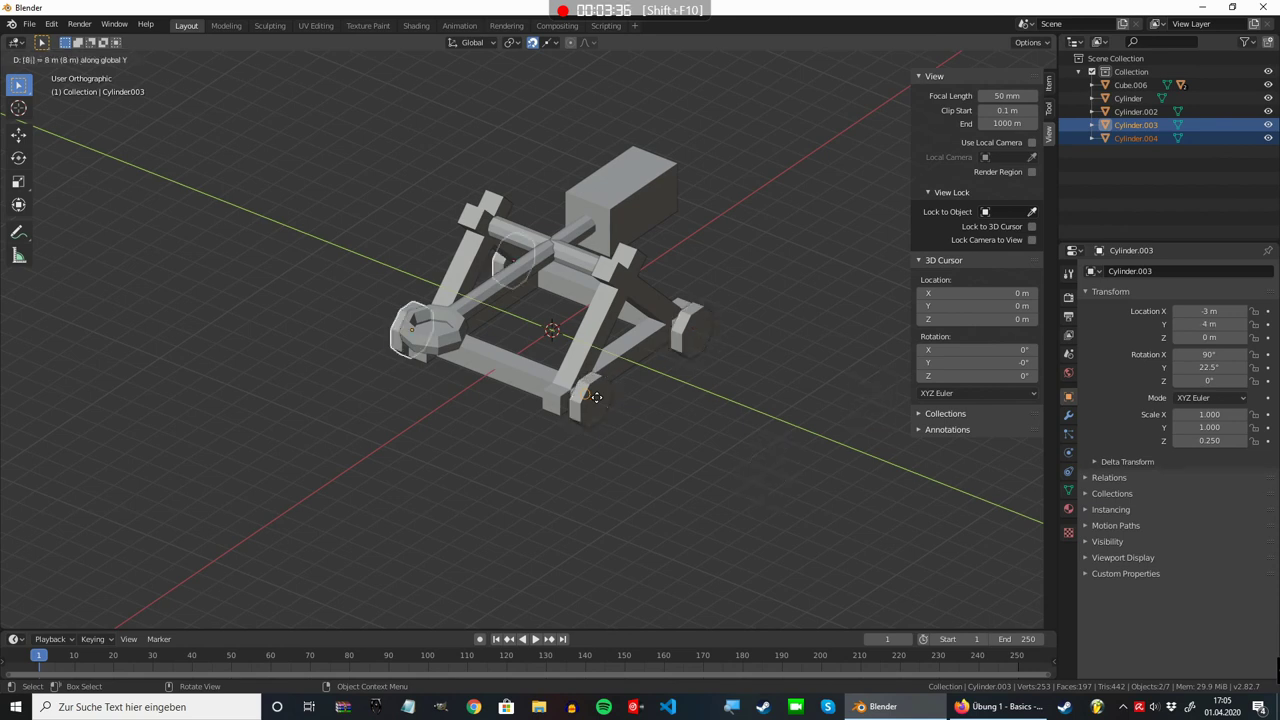
pyautogui.press('Return')
# Step: Join all four wheels into one object and parent it to the frame Cube.006
pyautogui.keyDown('shift'); pyautogui.click(596, 396); pyautogui.keyUp('shift')
pyautogui.hotkey('ctrl', 'z')
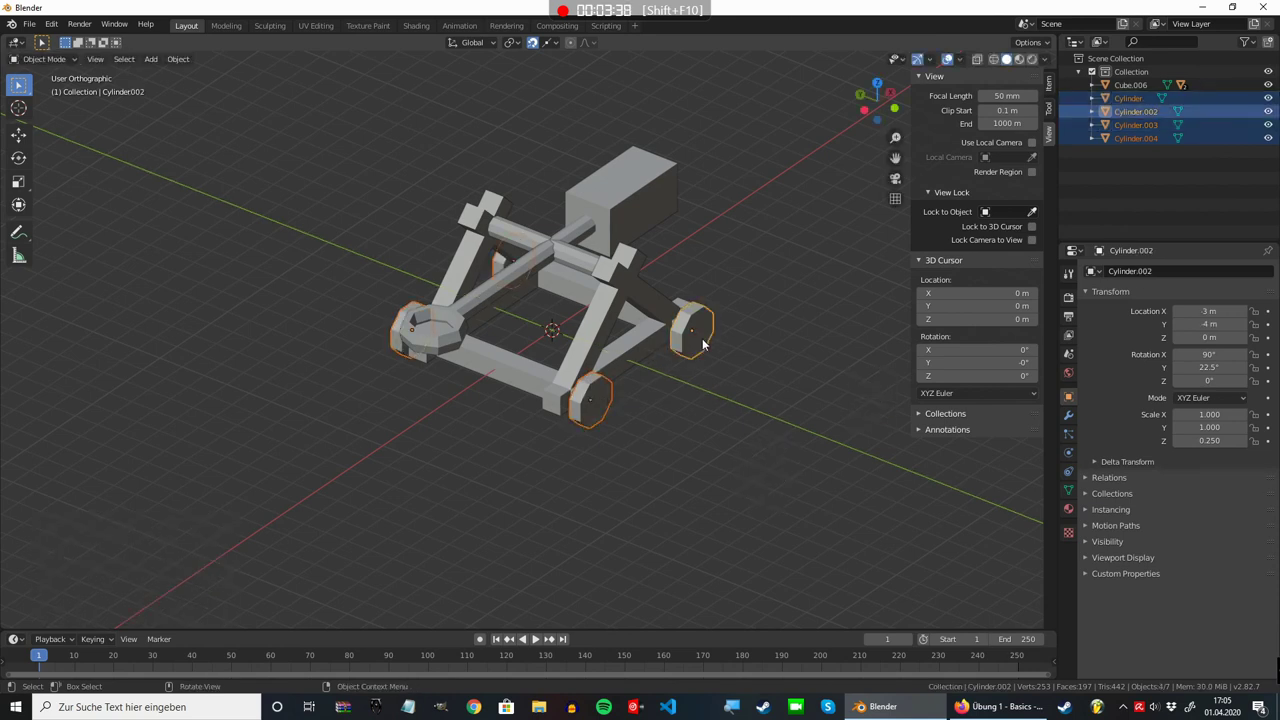
pyautogui.hotkey('ctrl', 'z')
pyautogui.keyDown('shift'); pyautogui.click(515, 380); pyautogui.keyUp('shift')
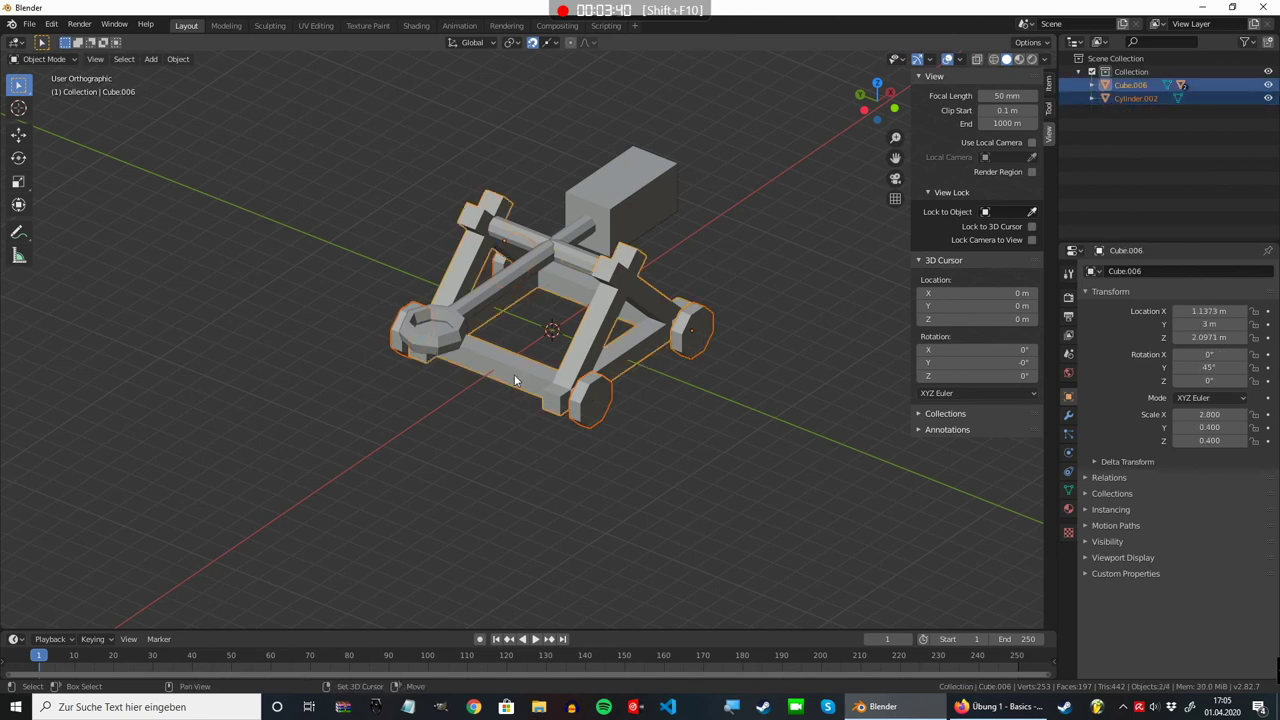
pyautogui.hotkey('ctrl', 'p')
pyautogui.click(520, 375)
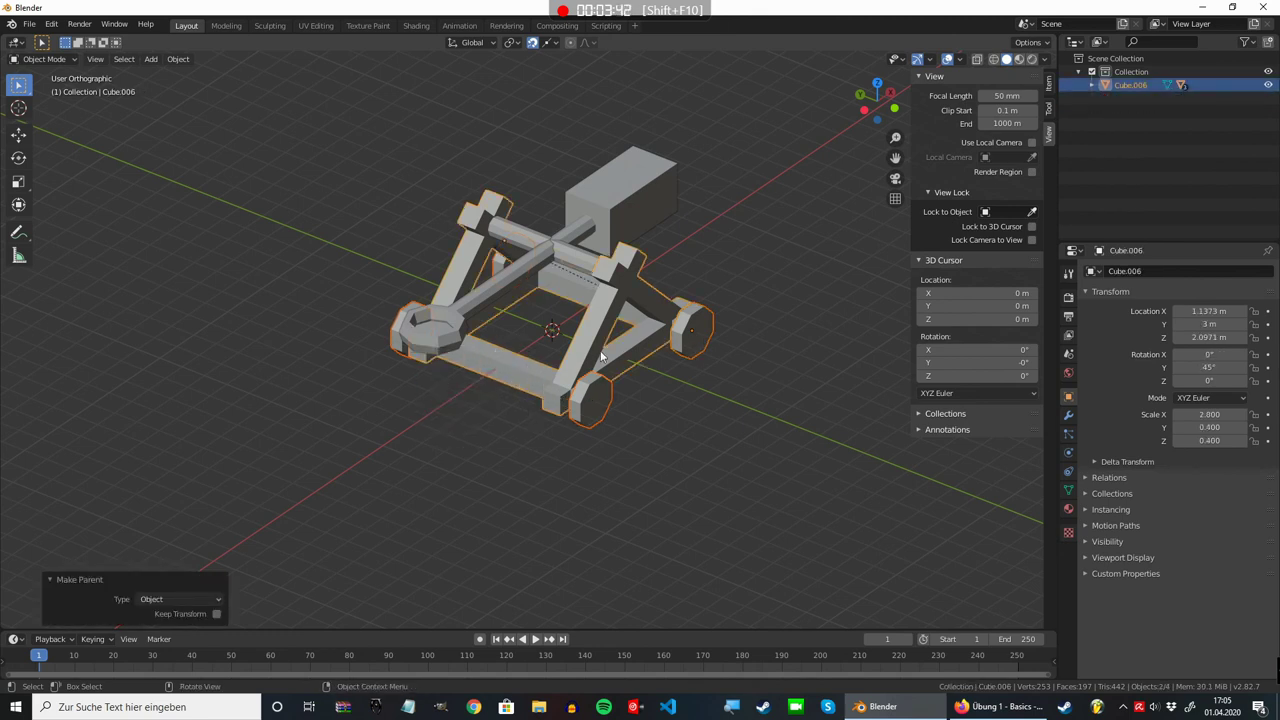
pyautogui.moveTo(514, 383); pyautogui.dragTo(643, 355, button='middle')
pyautogui.click(754, 319)
pyautogui.moveTo(754, 319)
pyautogui.mouseDown(button='middle')
pyautogui.moveTo(580, 310)
pyautogui.moveTo(546, 323)
pyautogui.moveTo(575, 274)
pyautogui.moveTo(770, 238)
pyautogui.mouseUp(button='middle')
pyautogui.click(494, 222)
pyautogui.click(564, 187)
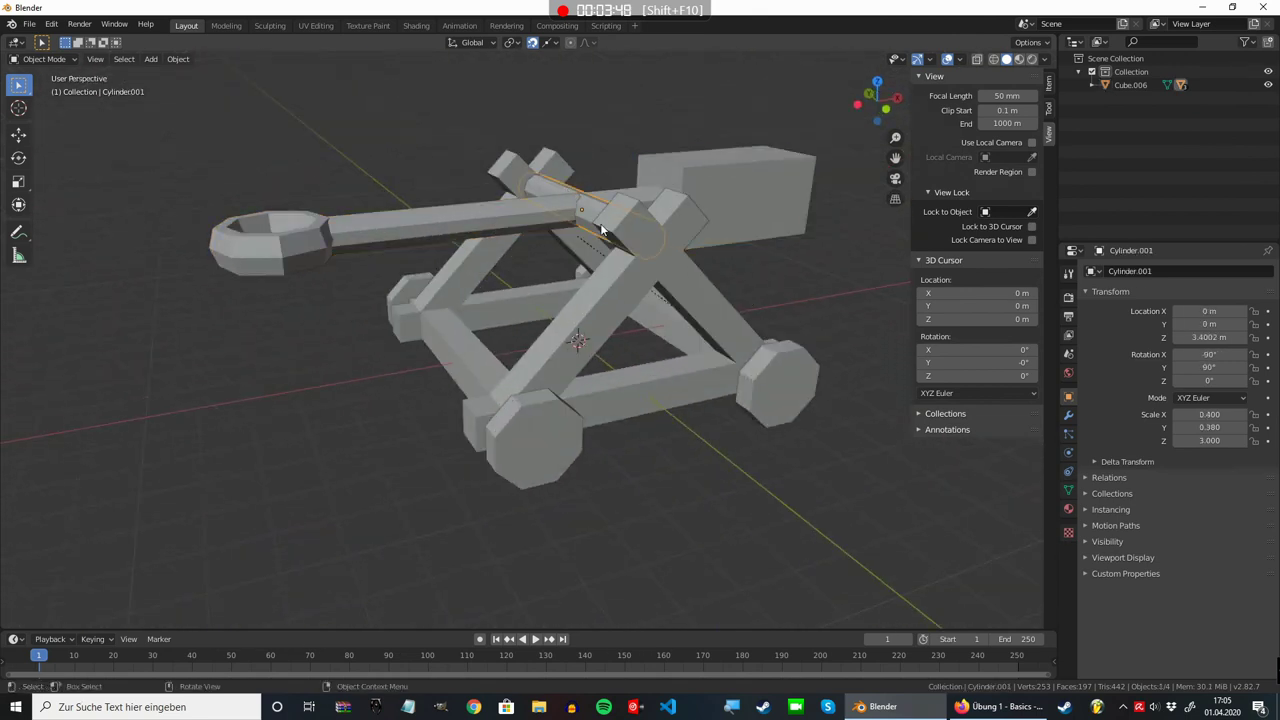
pyautogui.press('r')
pyautogui.press('y')
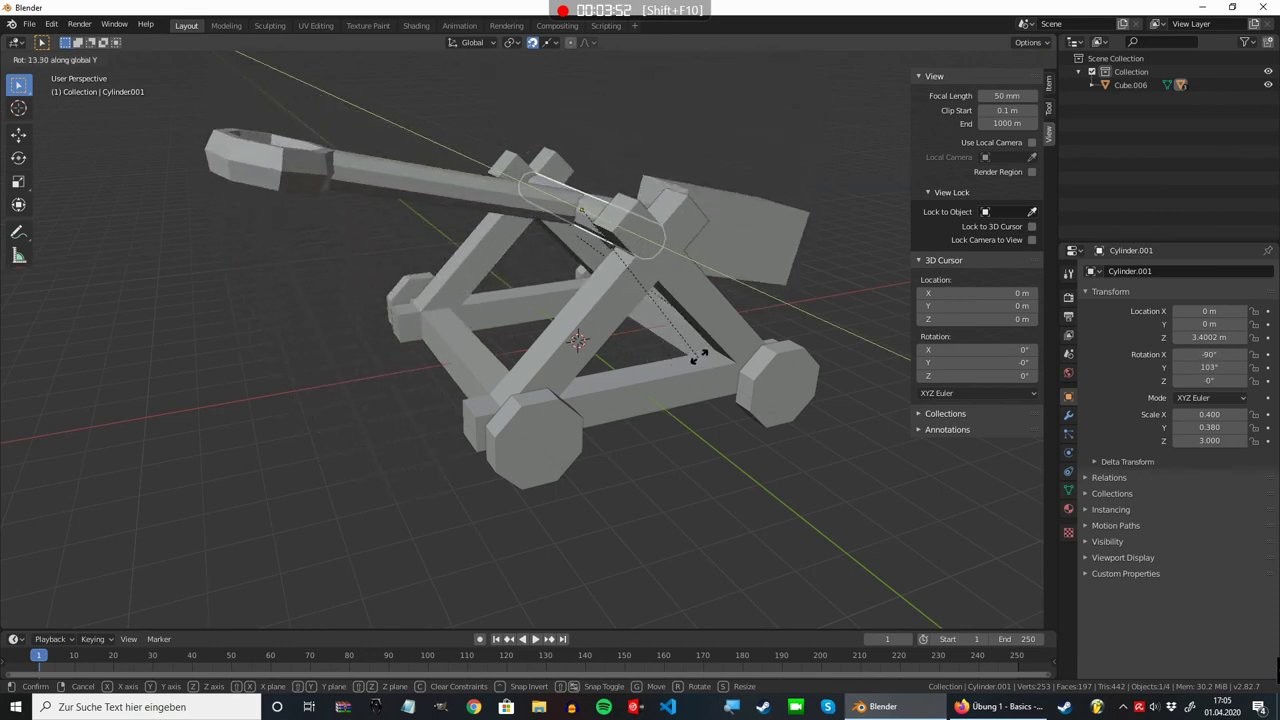
pyautogui.click(598, 312)
pyautogui.click(598, 312)
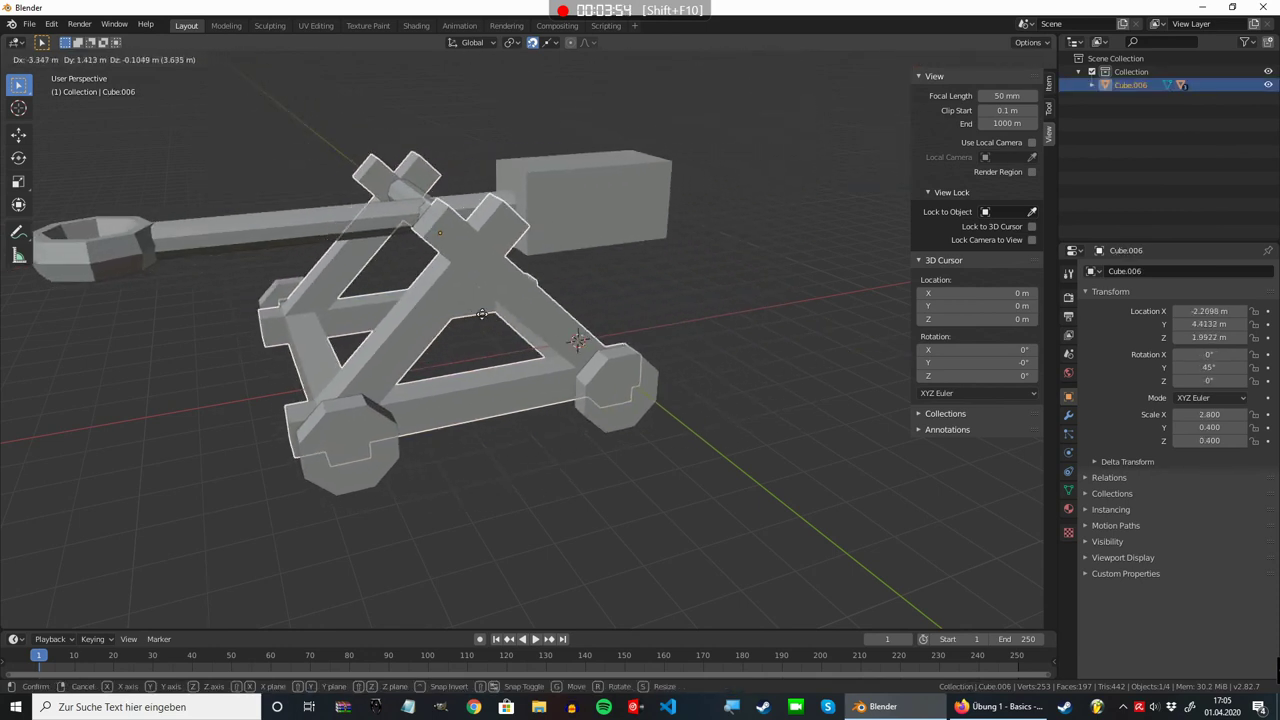
pyautogui.hotkey('ctrl', 'z')
pyautogui.hotkey('ctrl', 'z')
pyautogui.hotkey('ctrl', 'shift', 'z')
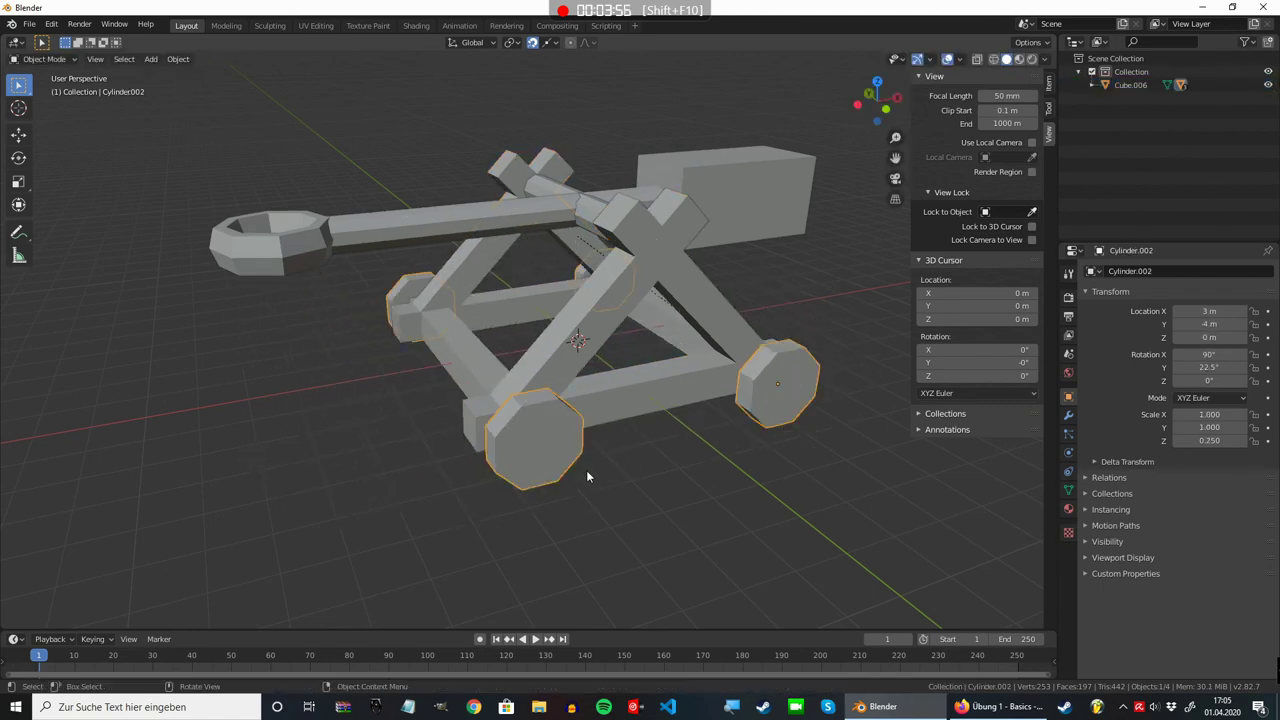
pyautogui.hotkey('ctrl', 'z')
pyautogui.hotkey('ctrl', 'shift', 'z')
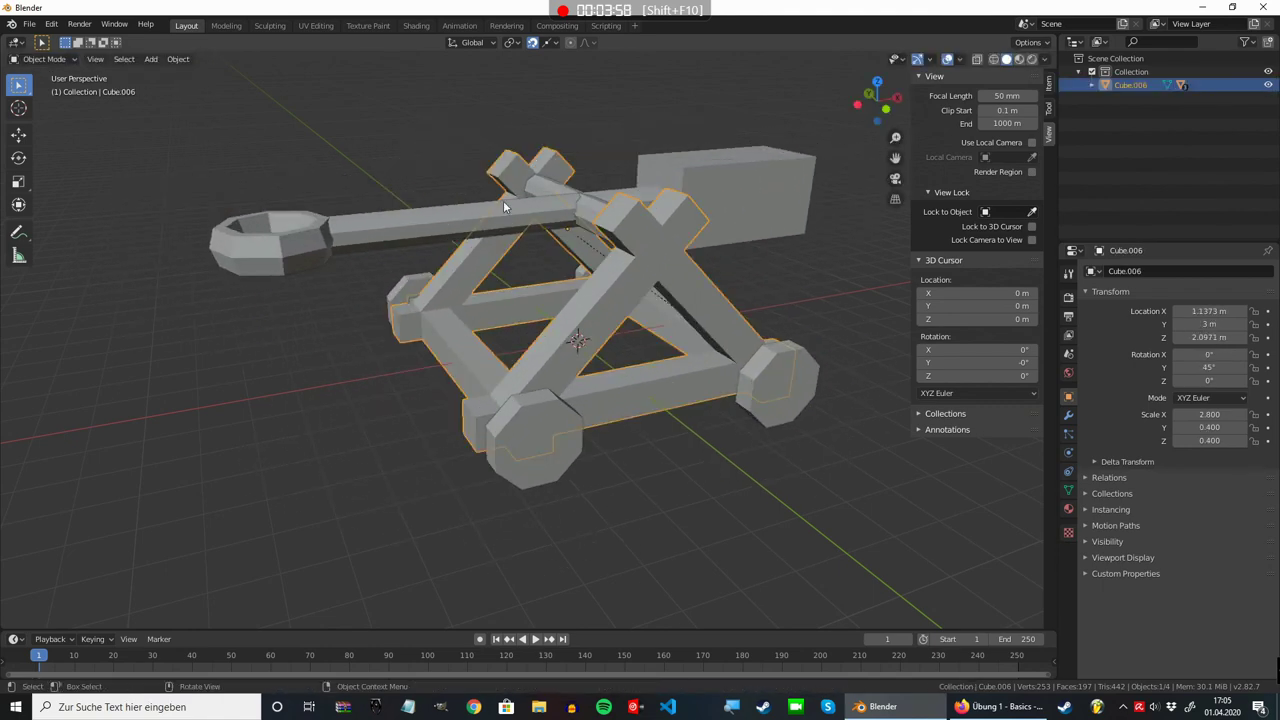